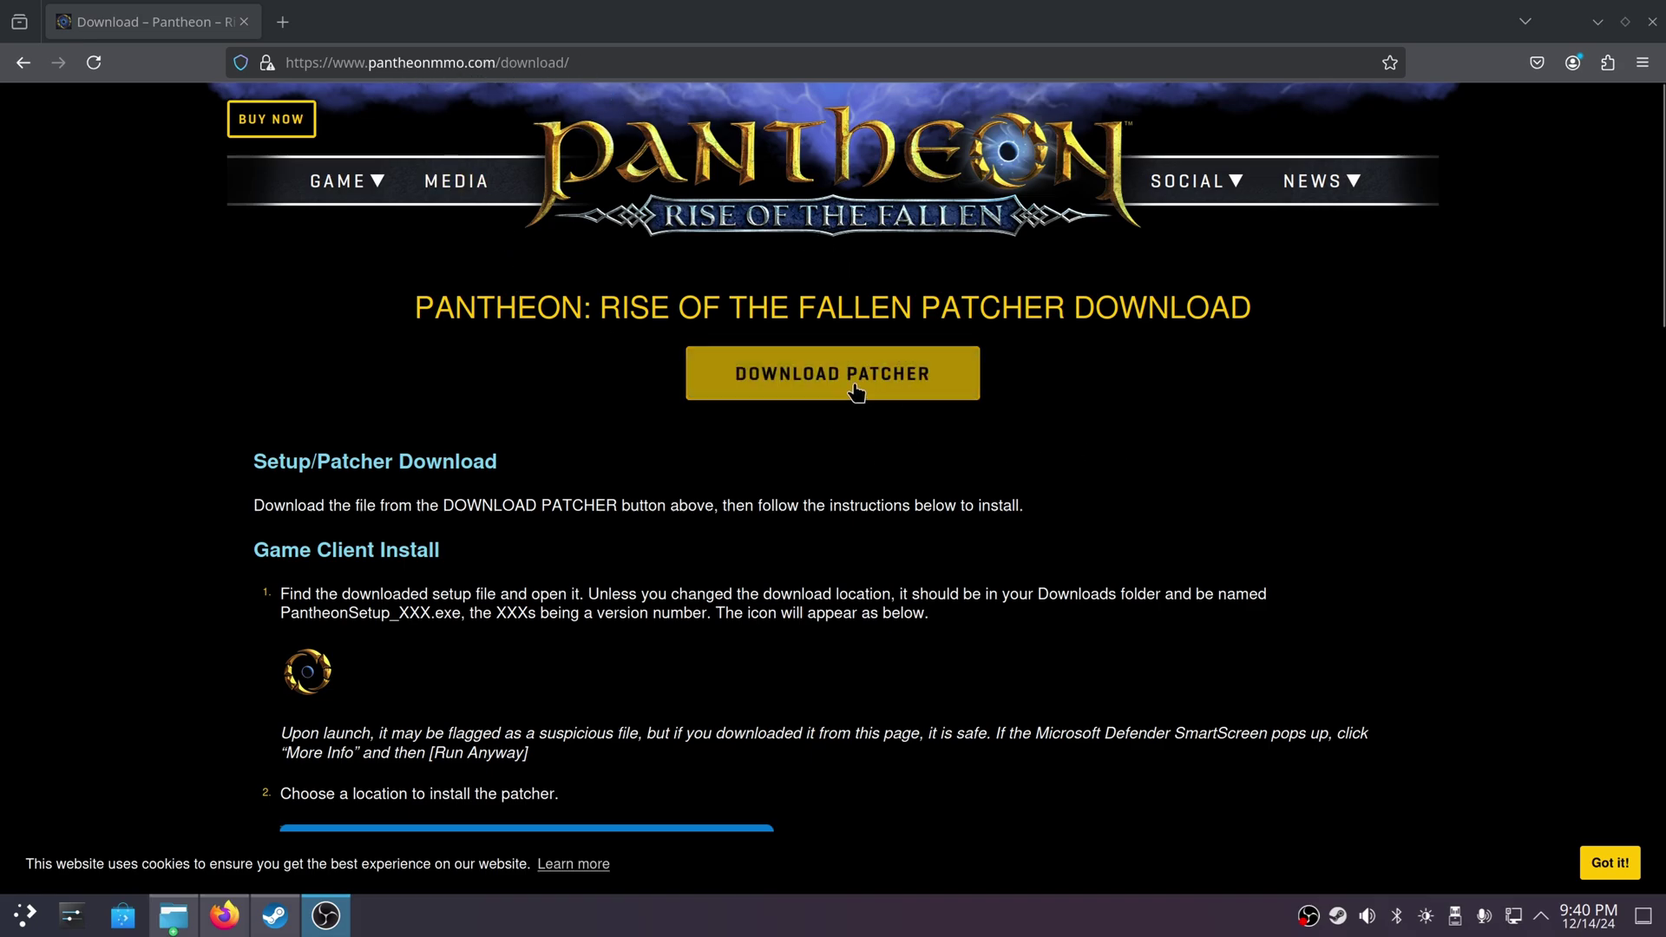
Step: Switch to the file manager showing the Downloads folder
left_click(173, 916)
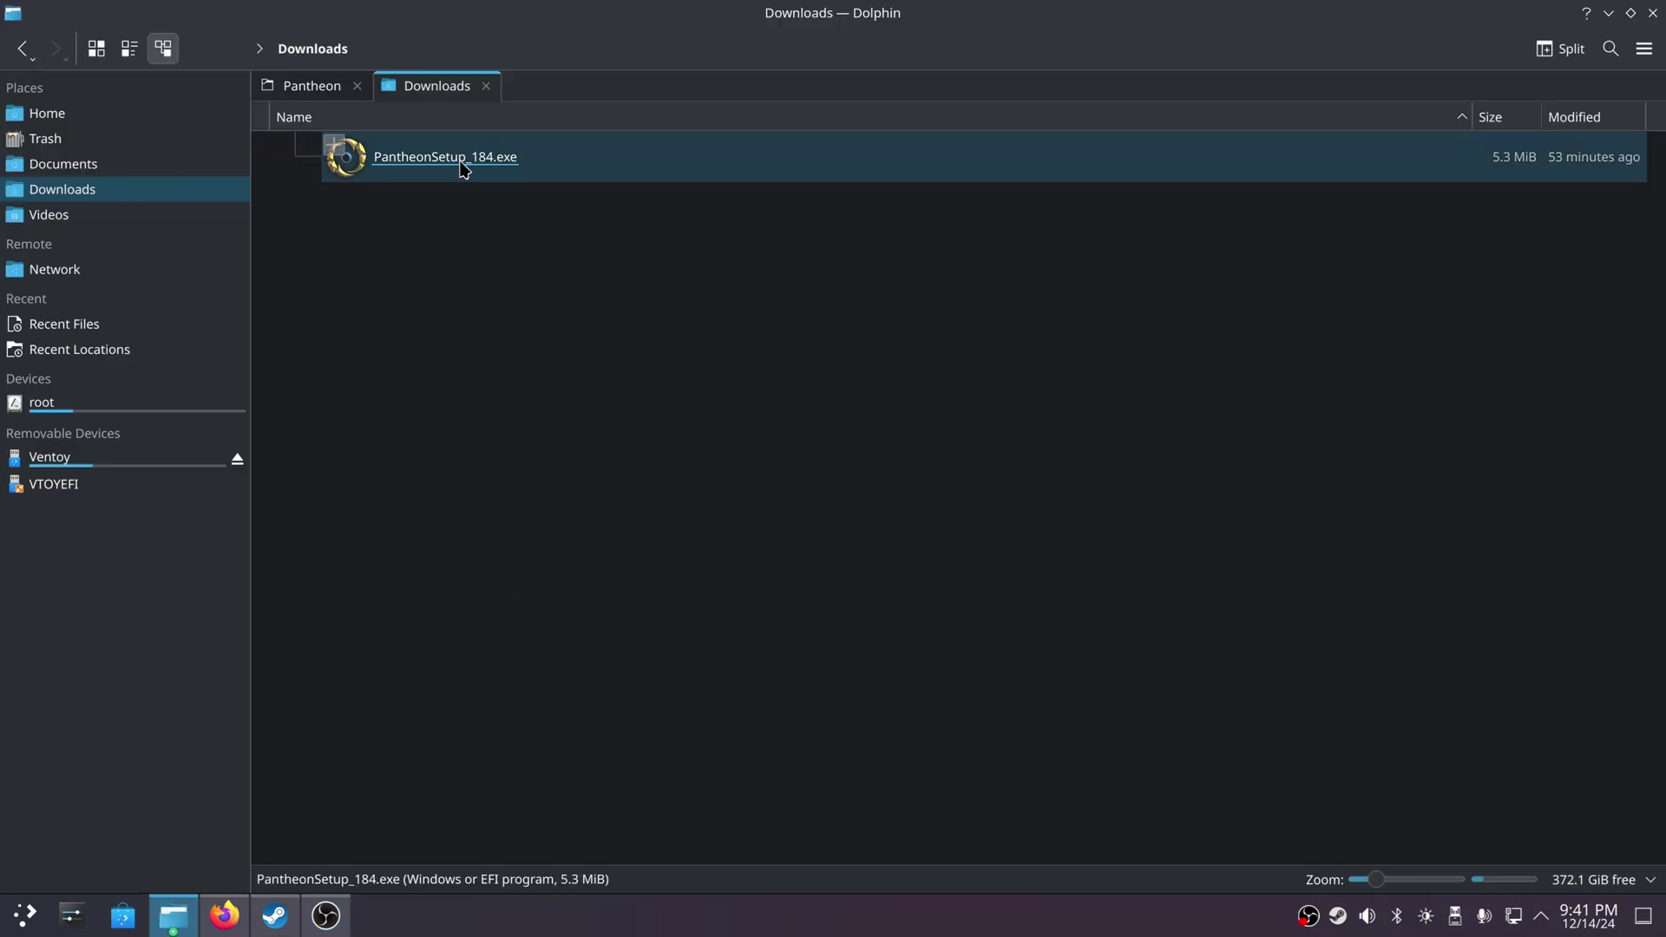
Step: Start adding PantheonSetup_184.exe from Downloads as a non-Steam game in Steam
left_click(275, 915)
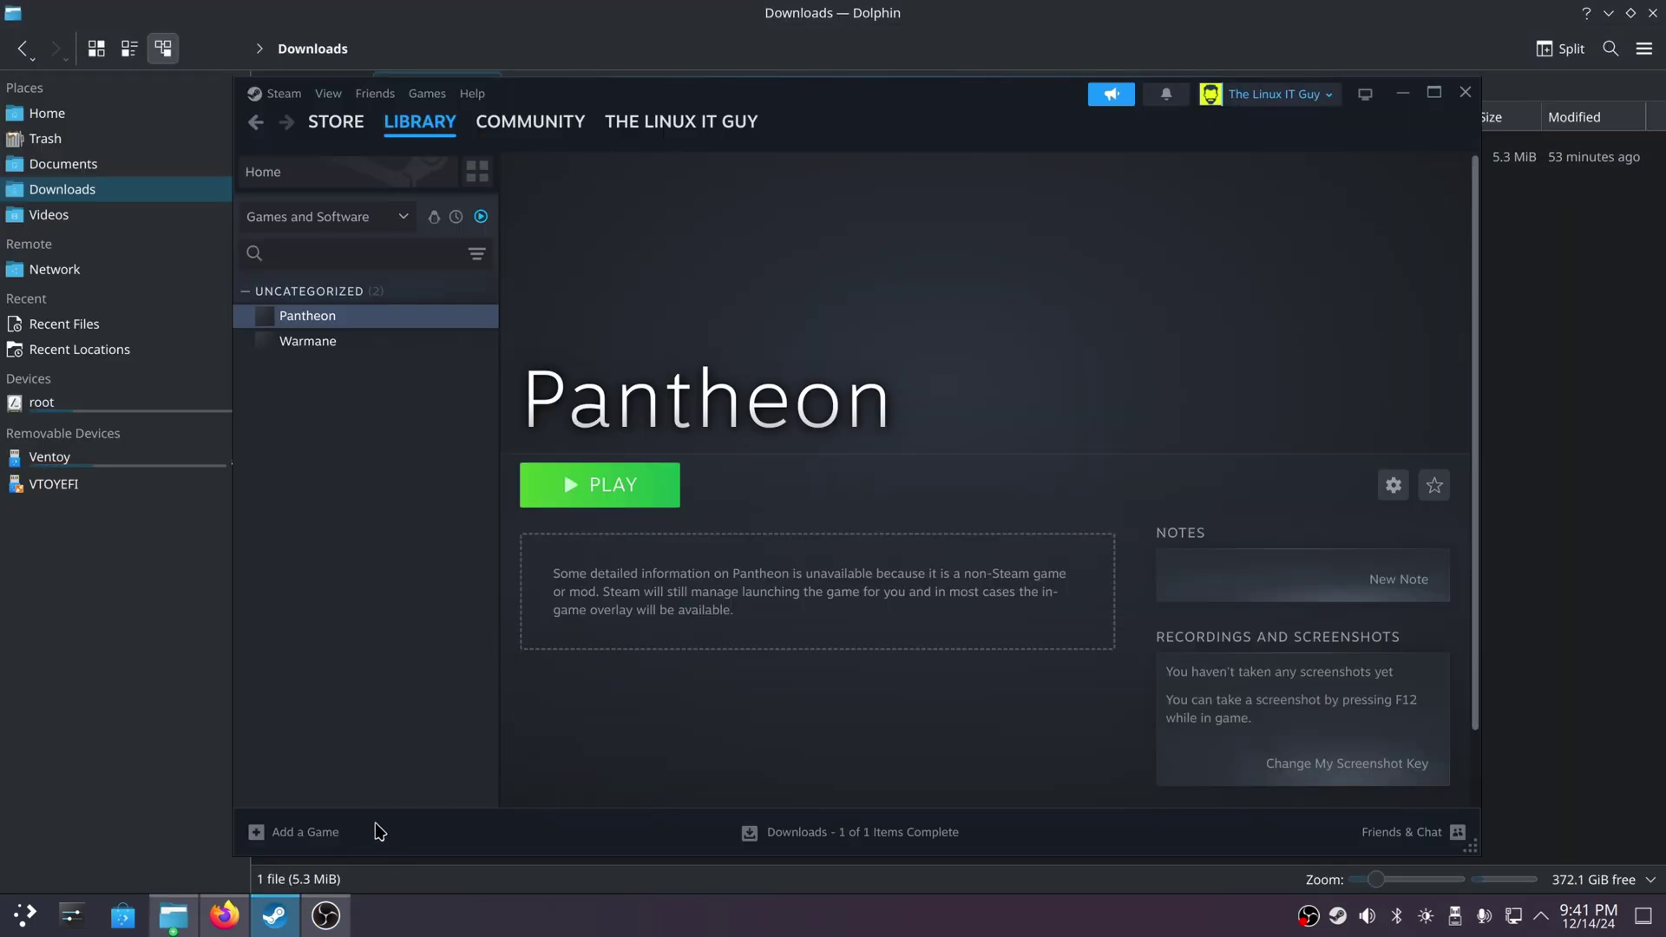
left_click(320, 836)
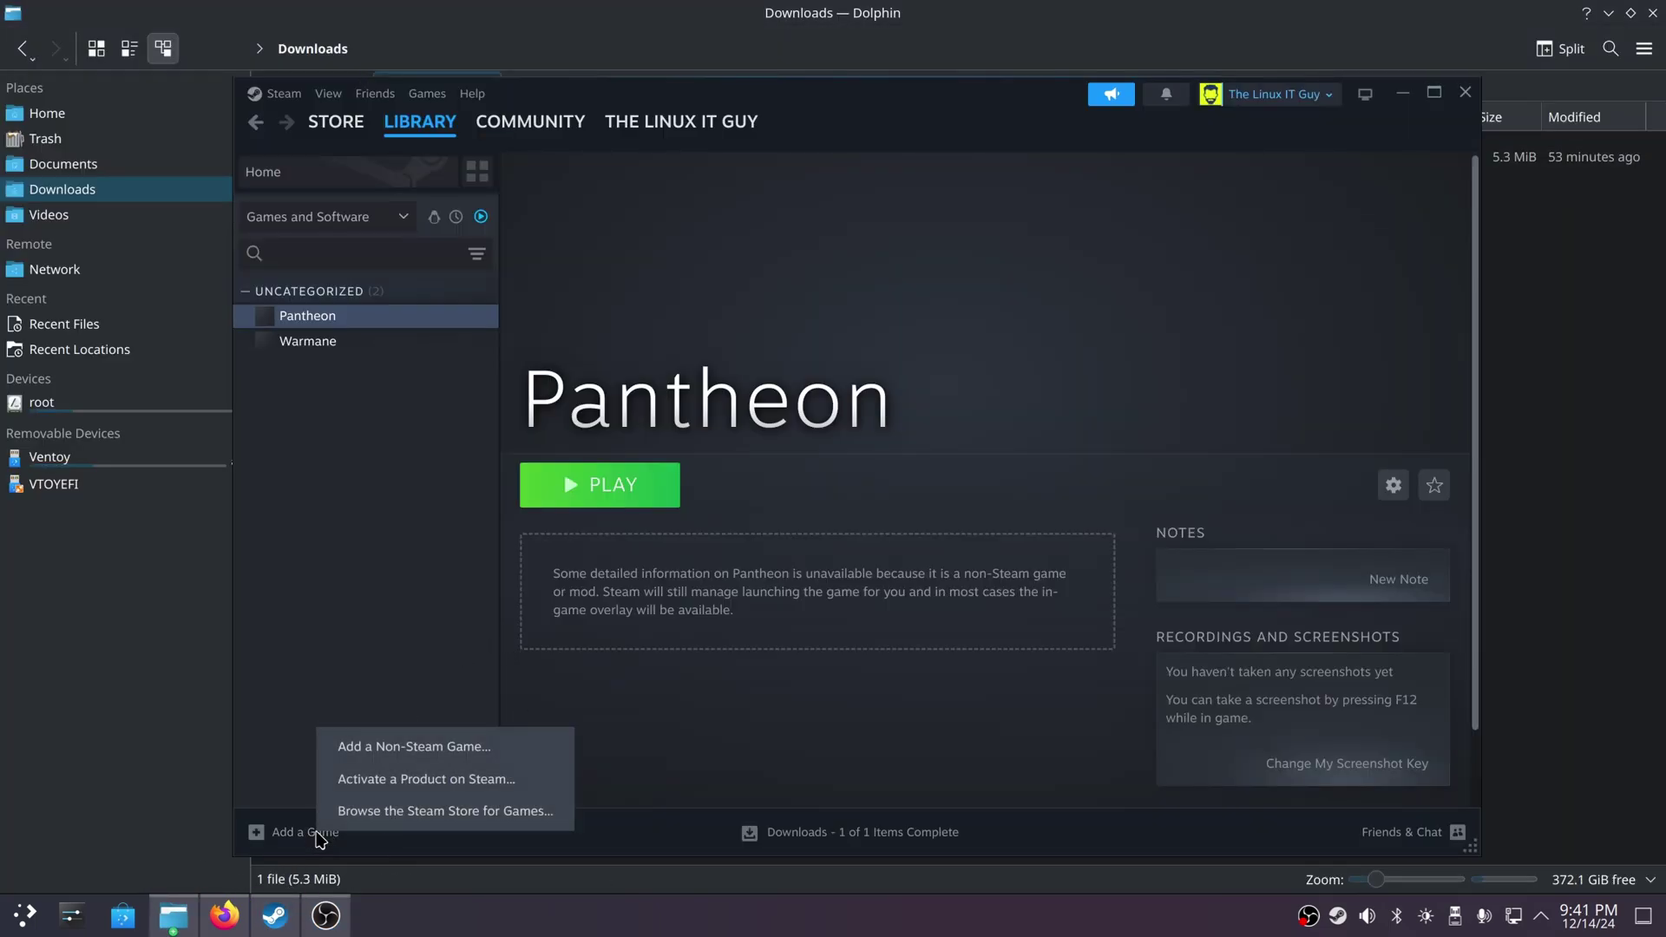
left_click(394, 747)
left_click(607, 745)
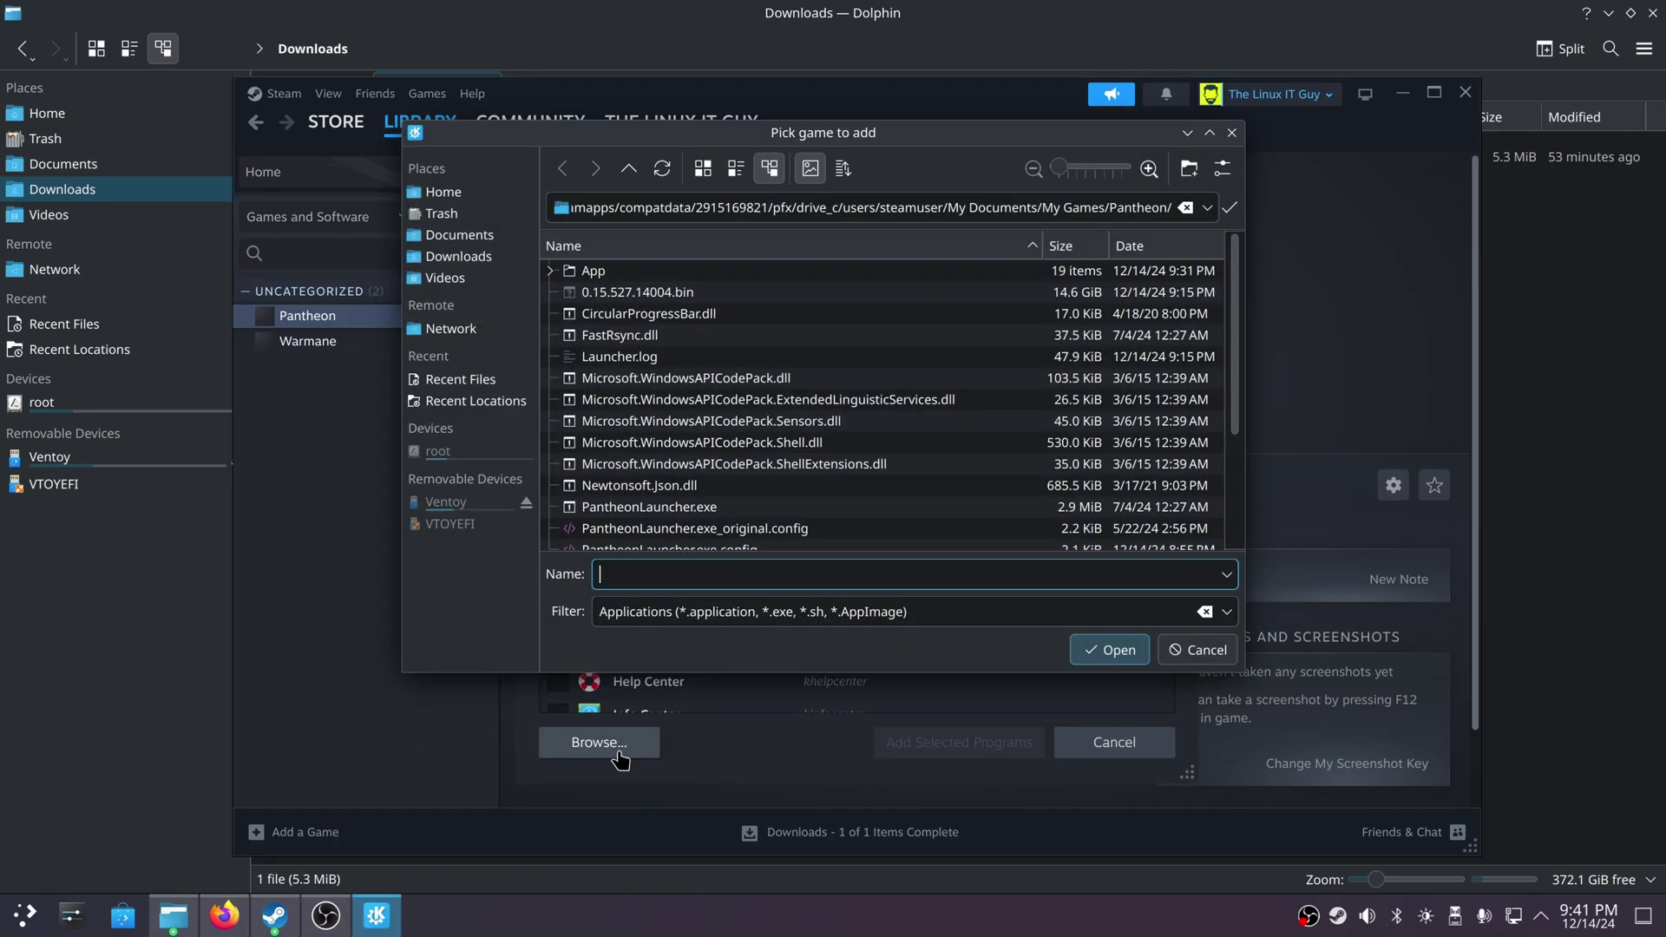
left_click(458, 256)
left_click(607, 272)
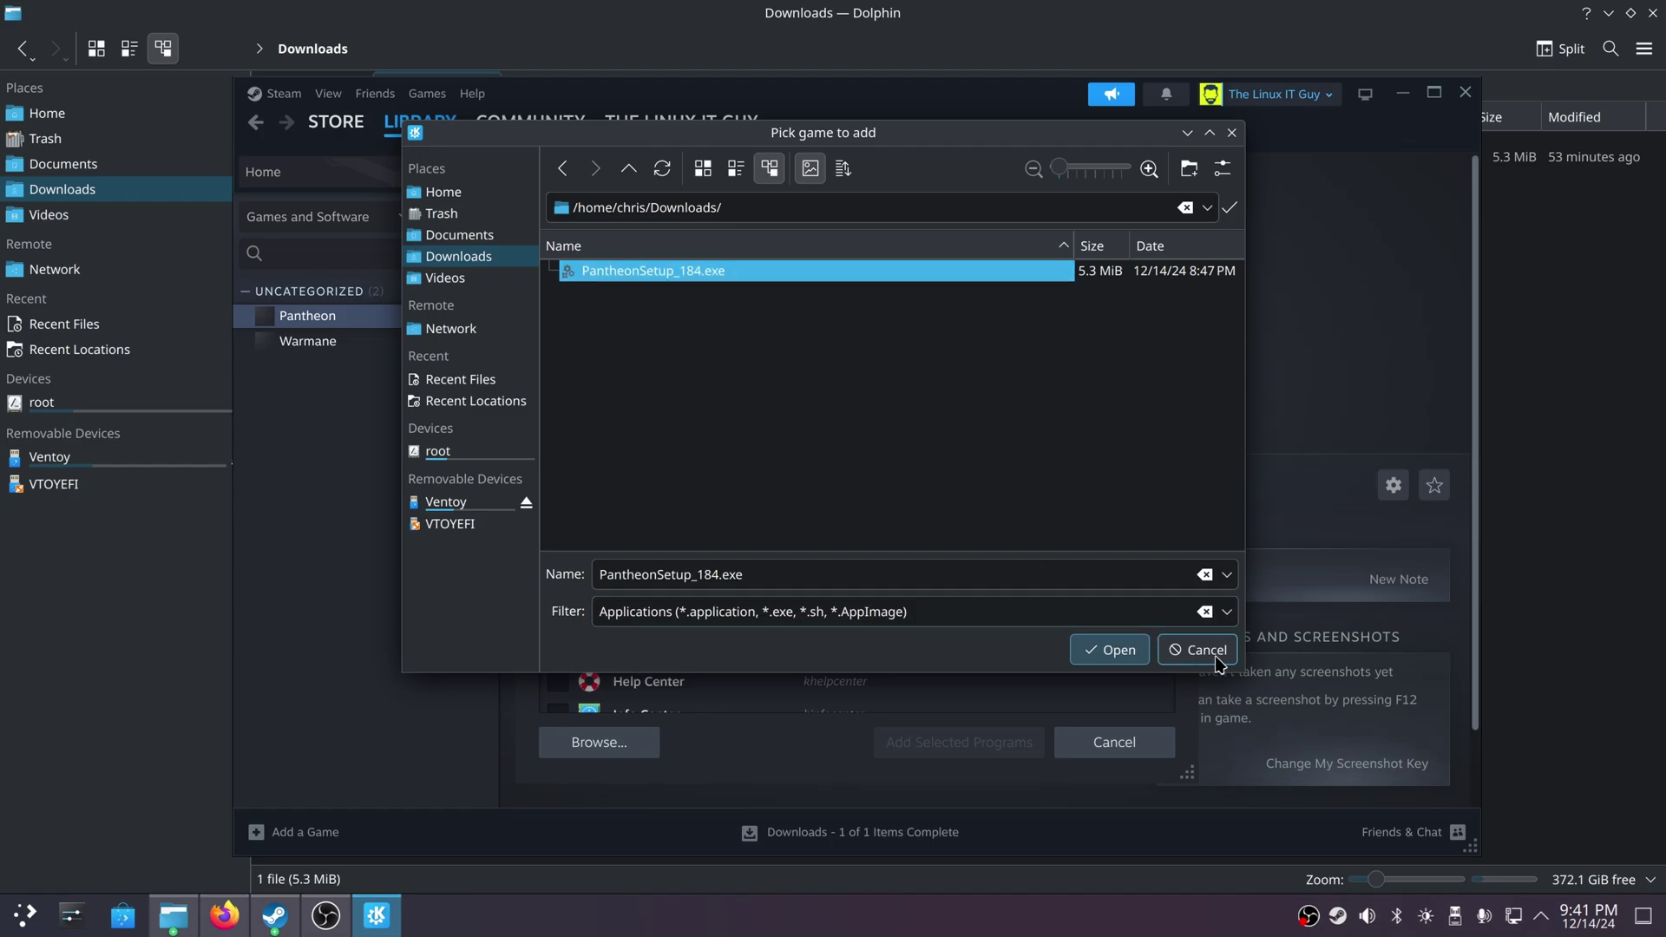
Step: Cancel the file picker and the Add Non-Steam Game dialog, then open Pantheon's context menu
left_click(1183, 662)
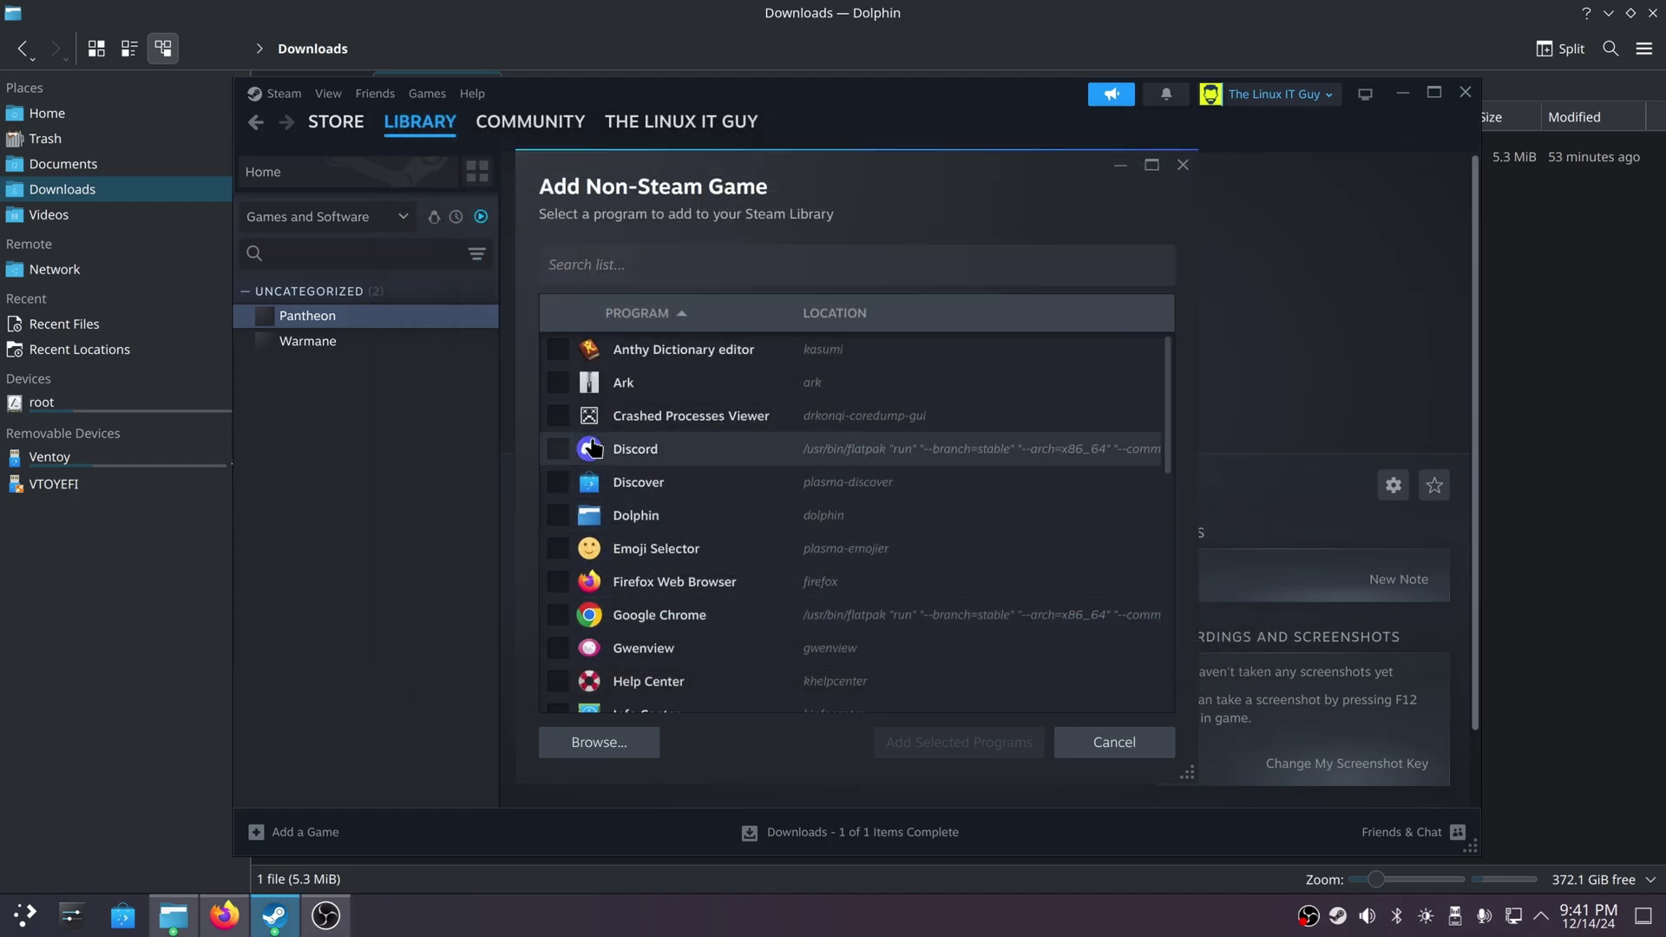
left_click(1119, 744)
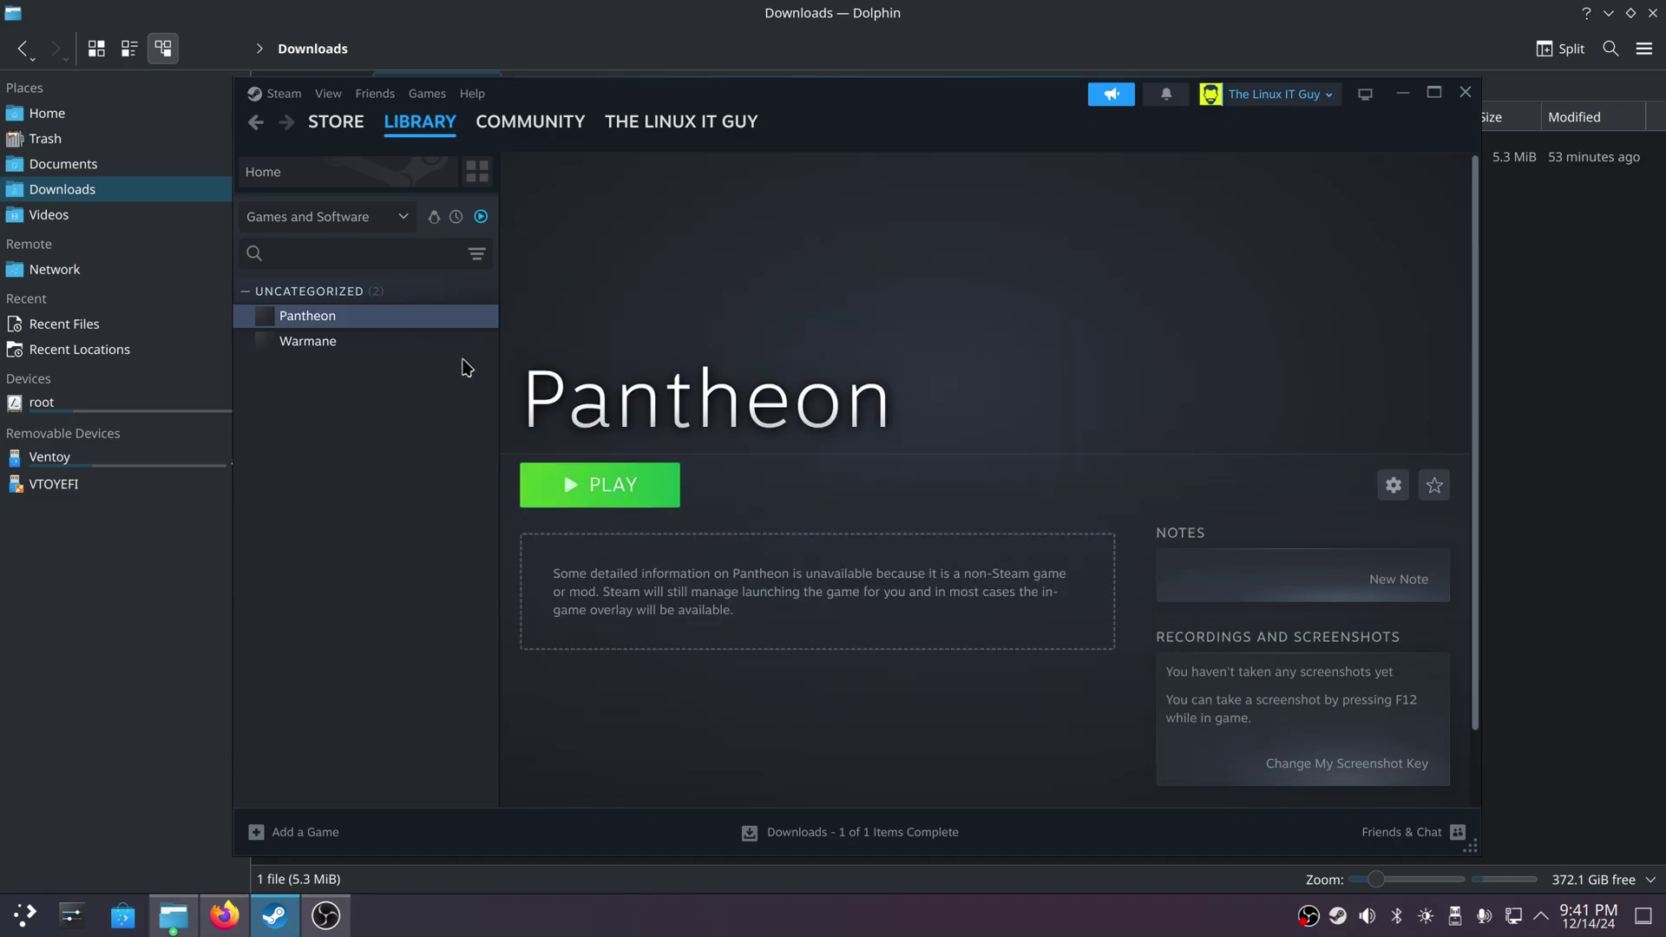
right_click(356, 323)
Step: Check that Pantheon's compatibility is set to GE-Proton9-21, then launch ProtonUp-Qt via a 'proton' search
left_click(417, 465)
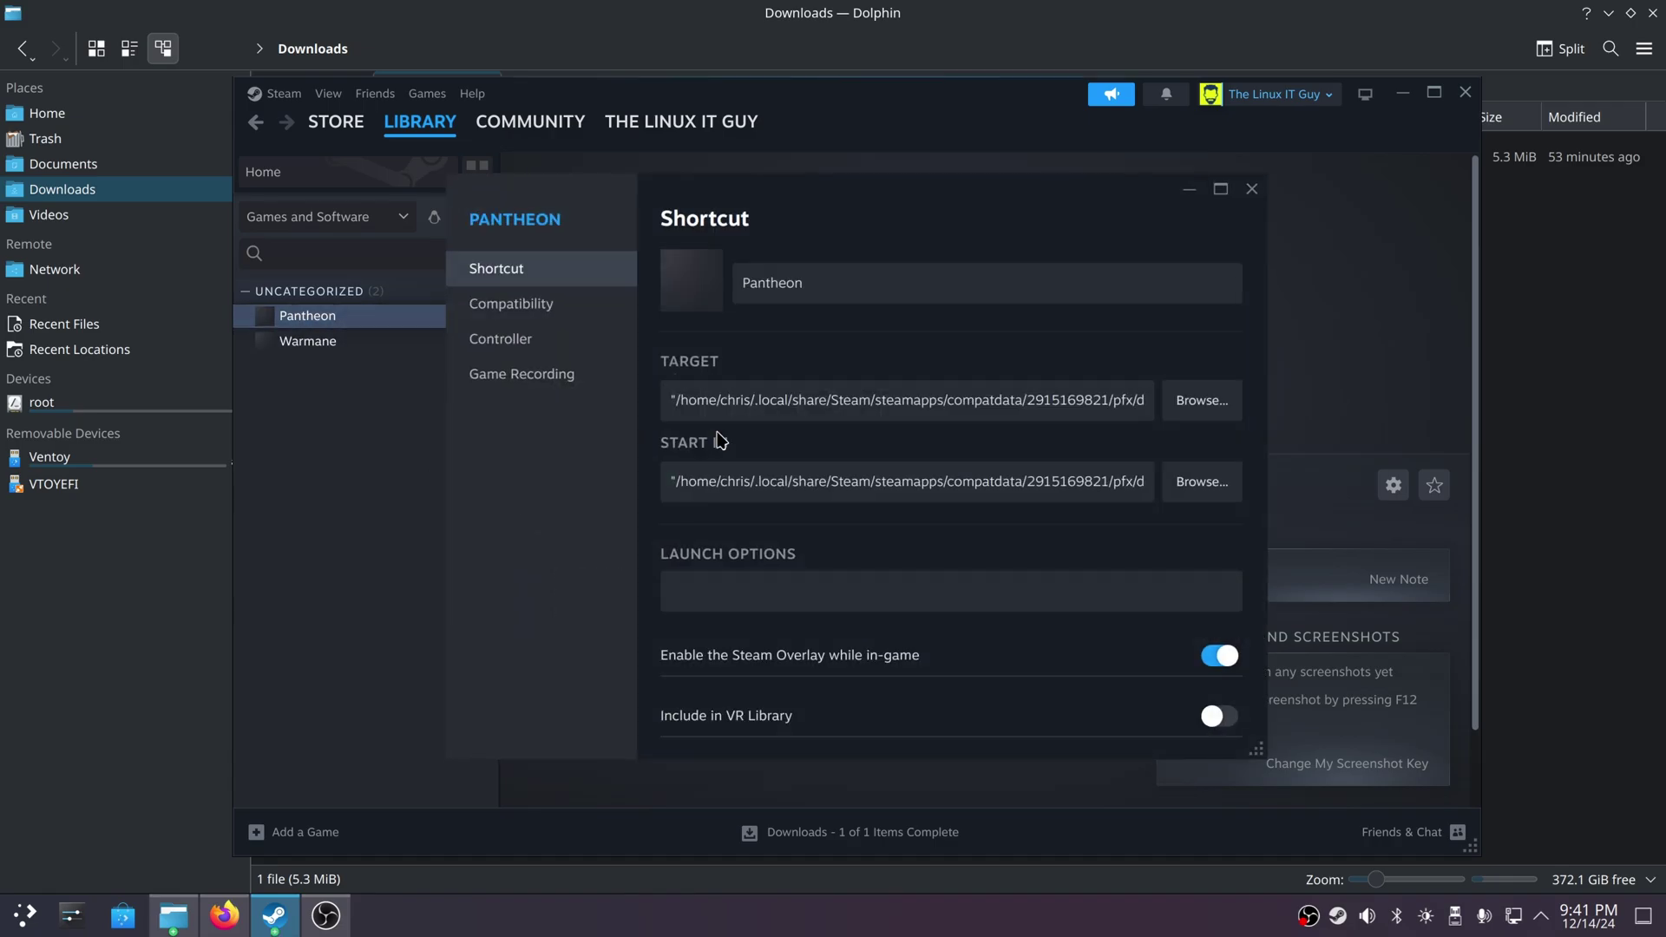
left_click(537, 307)
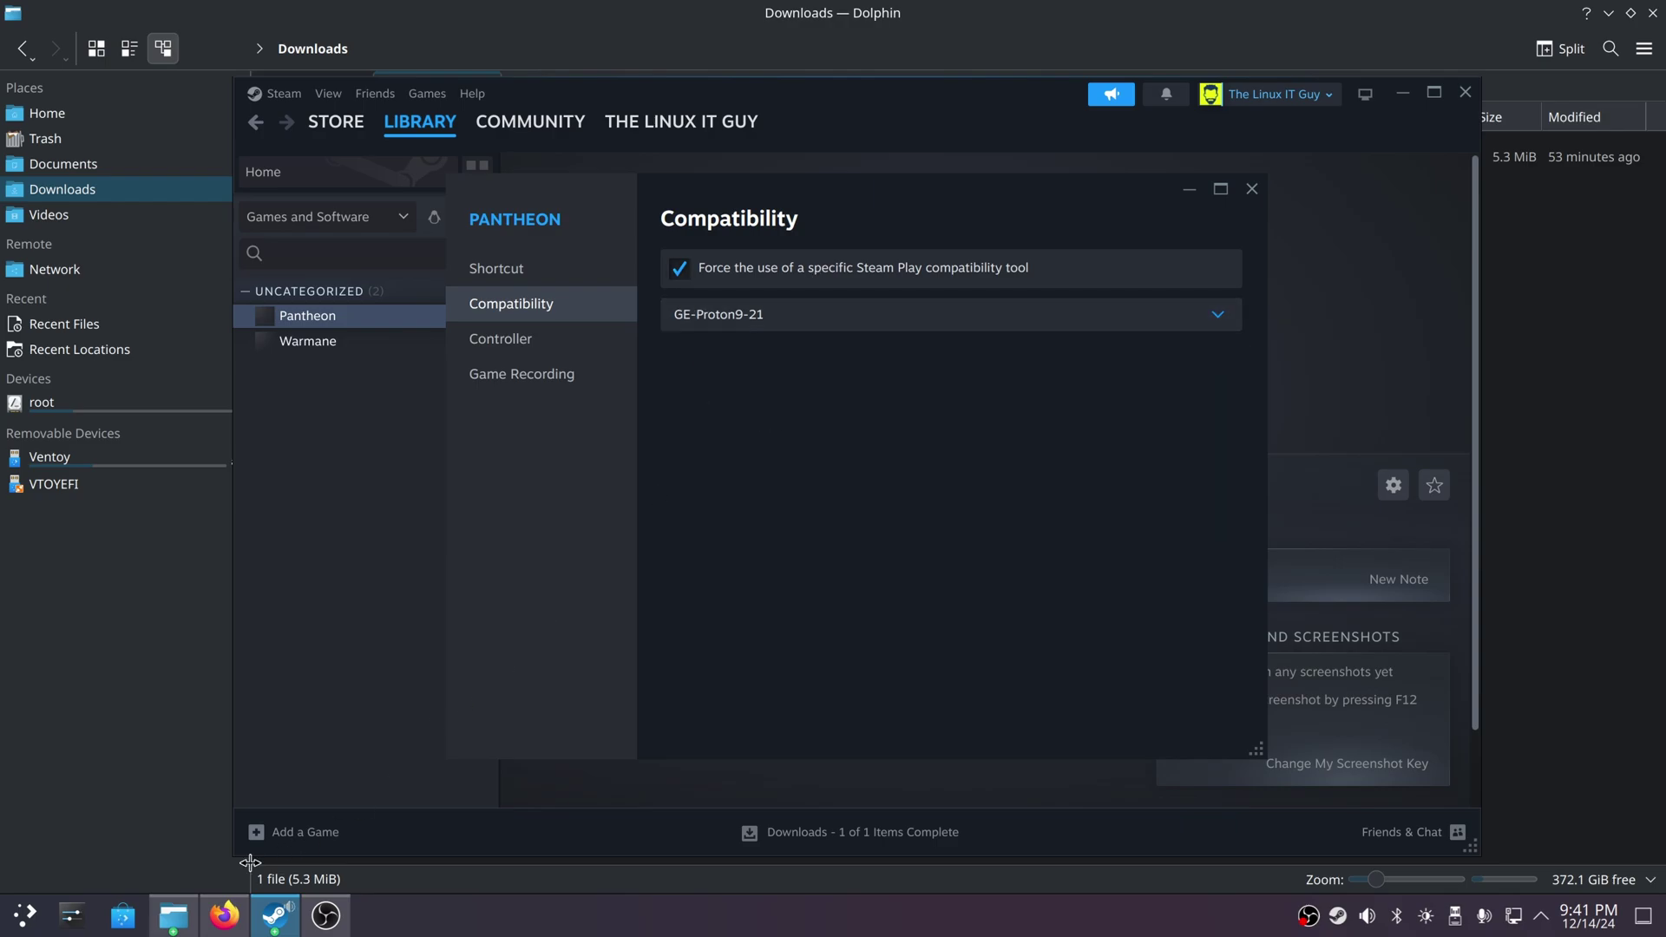
left_click(29, 920)
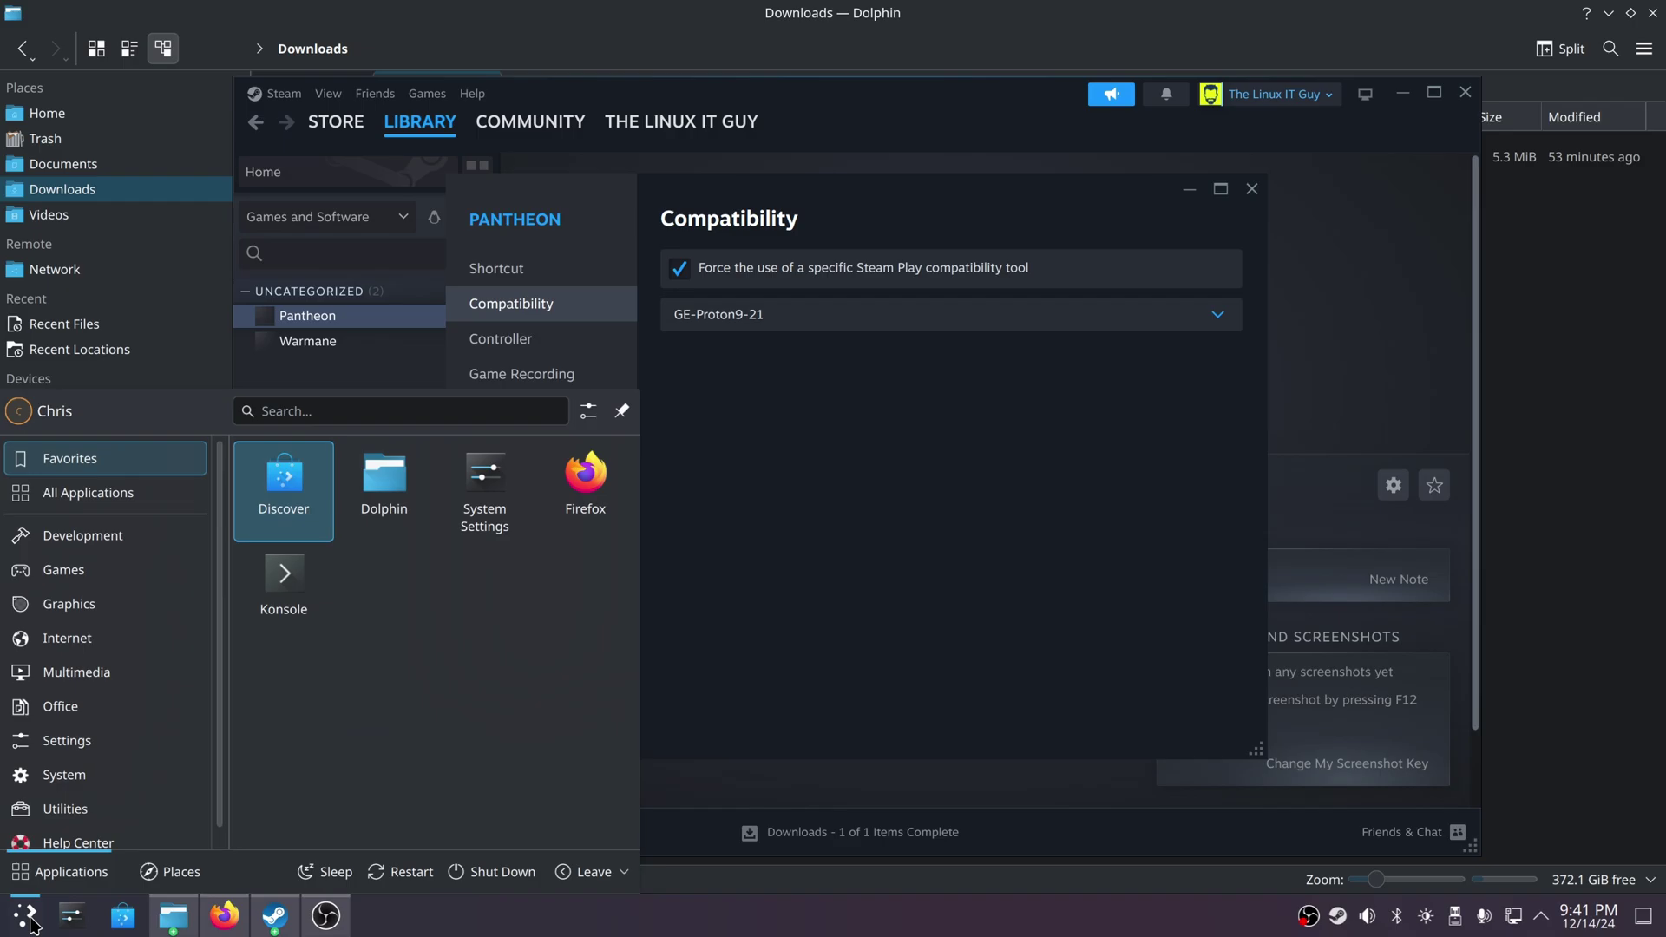
type("proton")
key("Return")
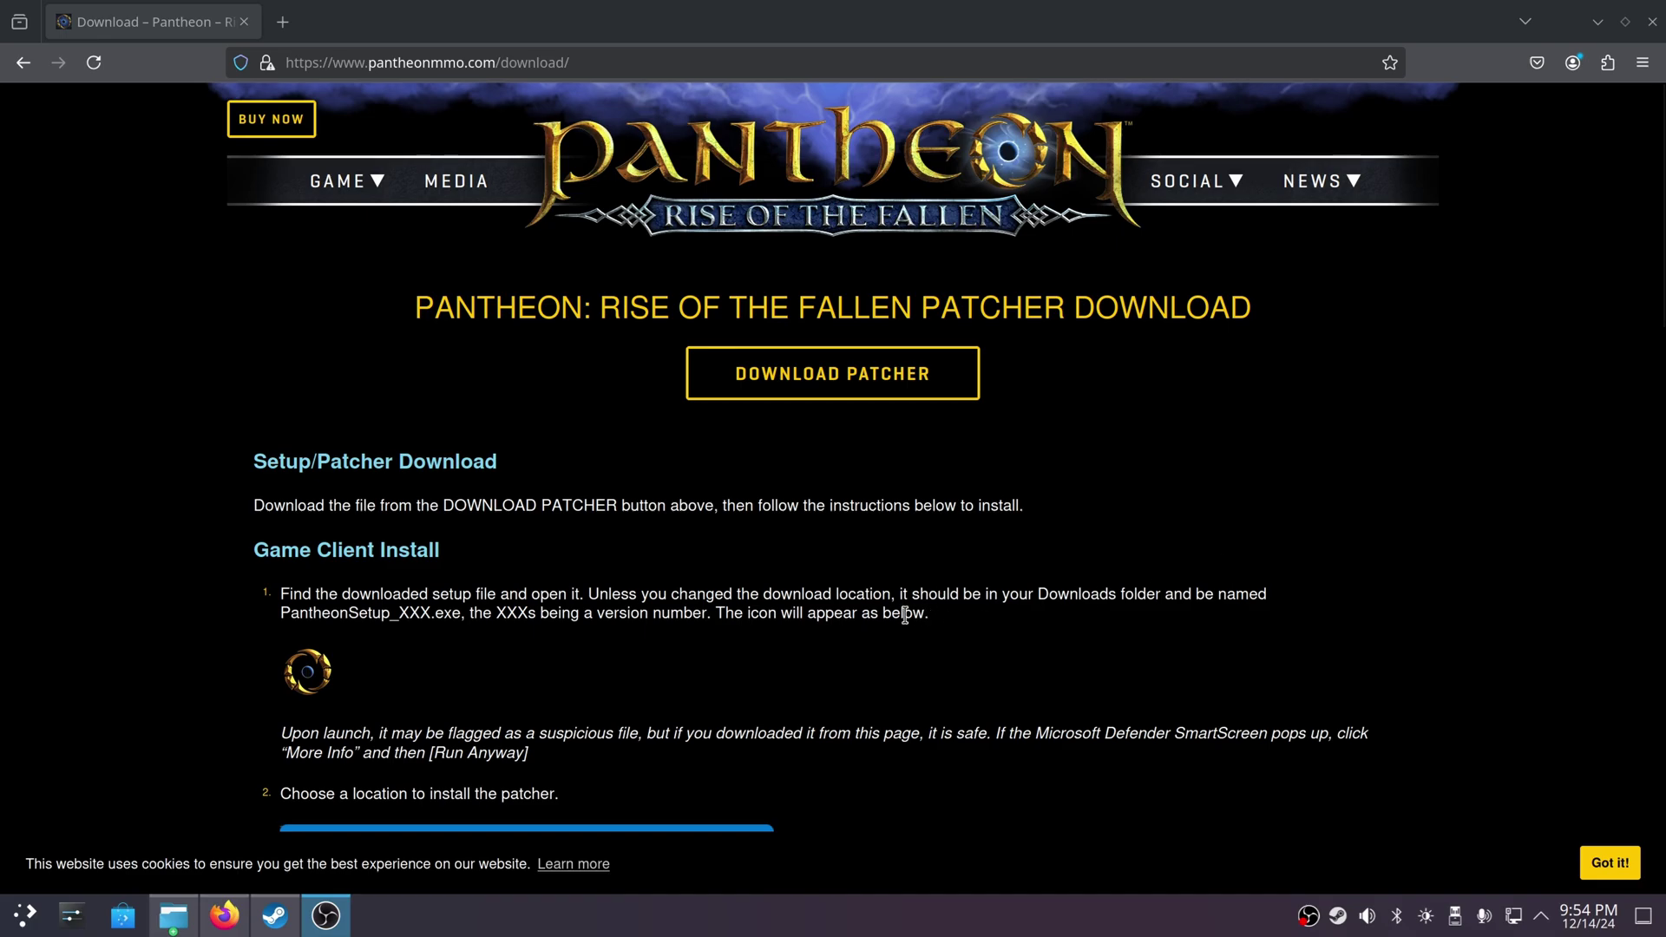
Step: In a new Firefox tab, load the Toolbox author's GitHub profile
left_click(289, 33)
left_click(283, 22)
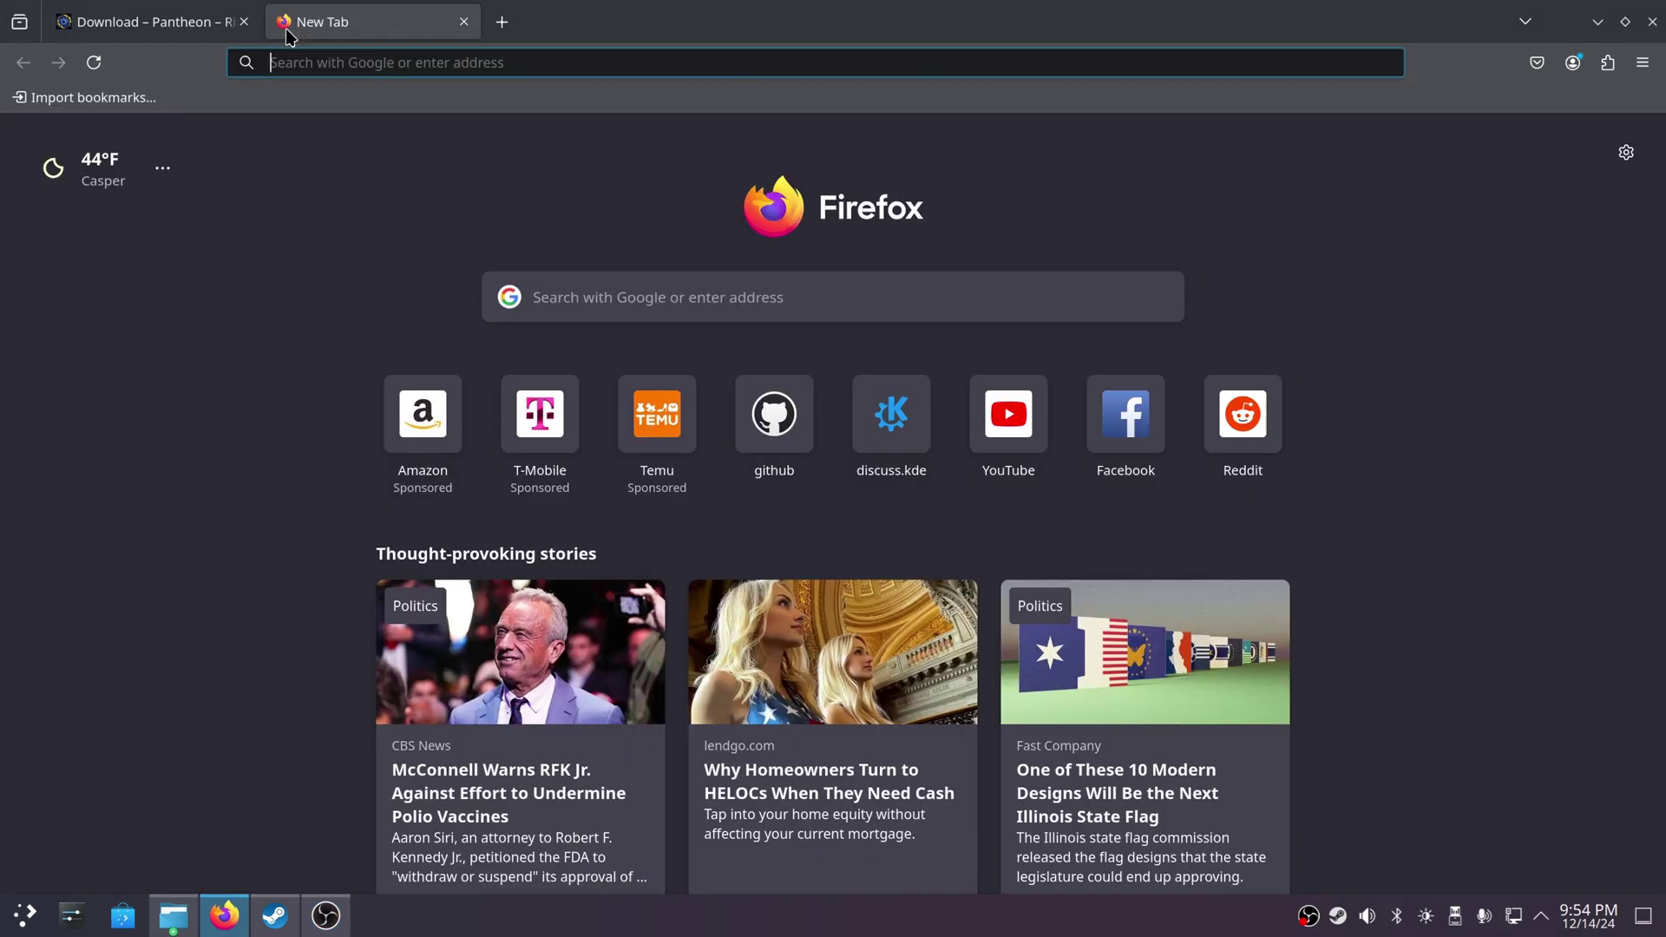
type("git")
key("Right")
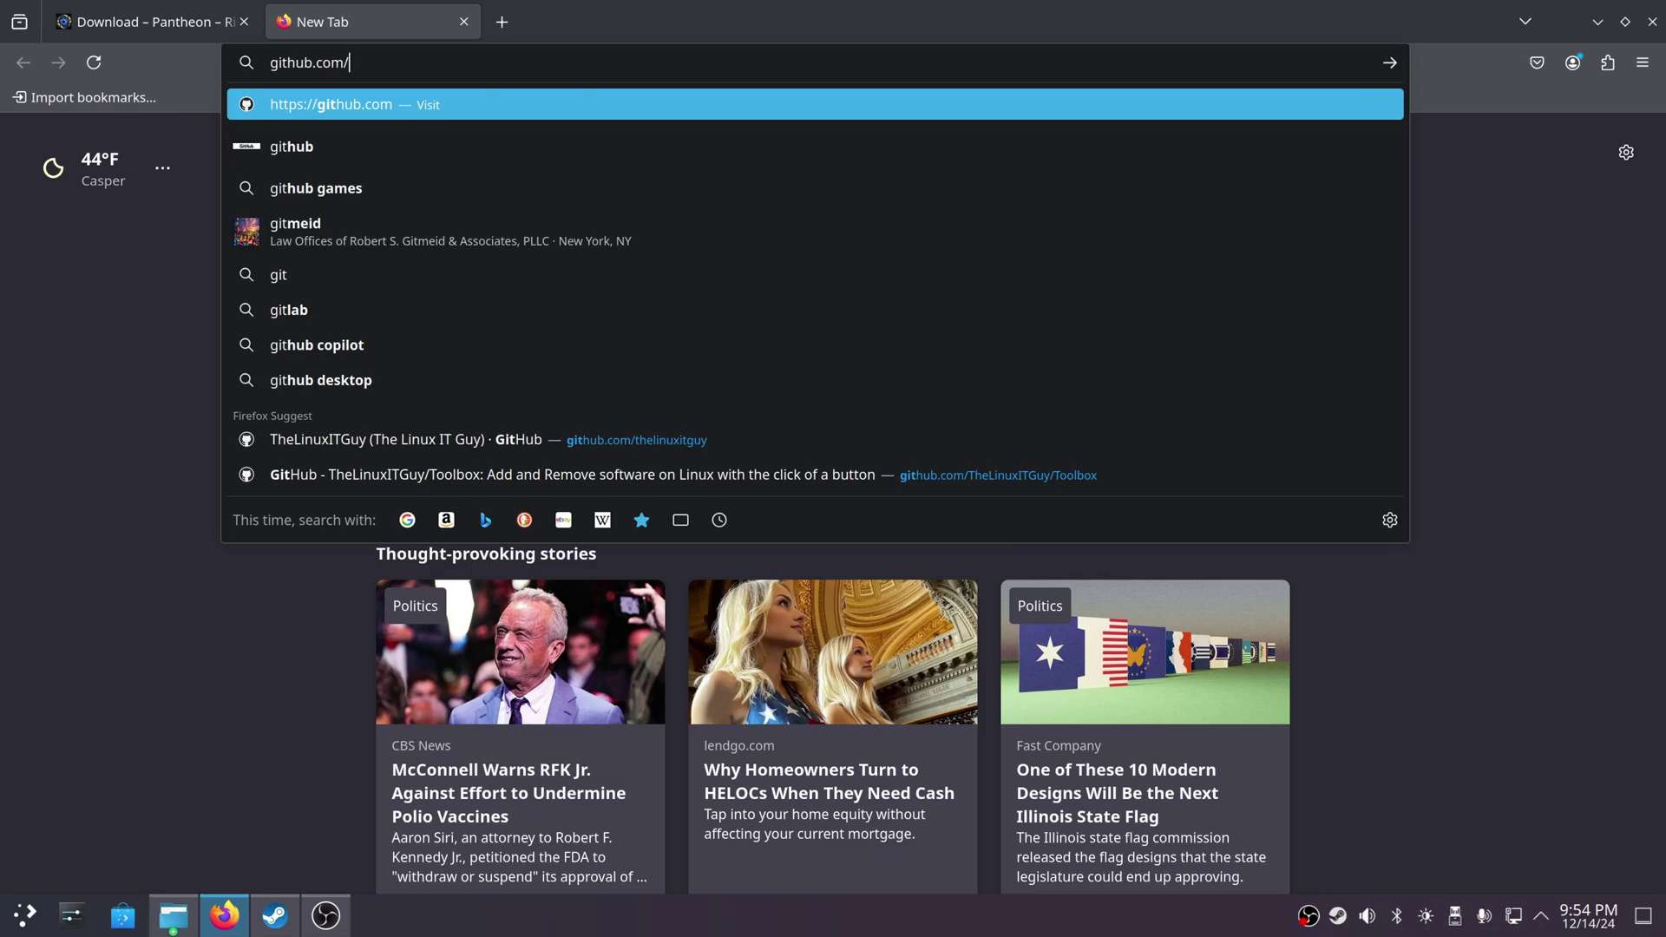
type("thelinuxitguy")
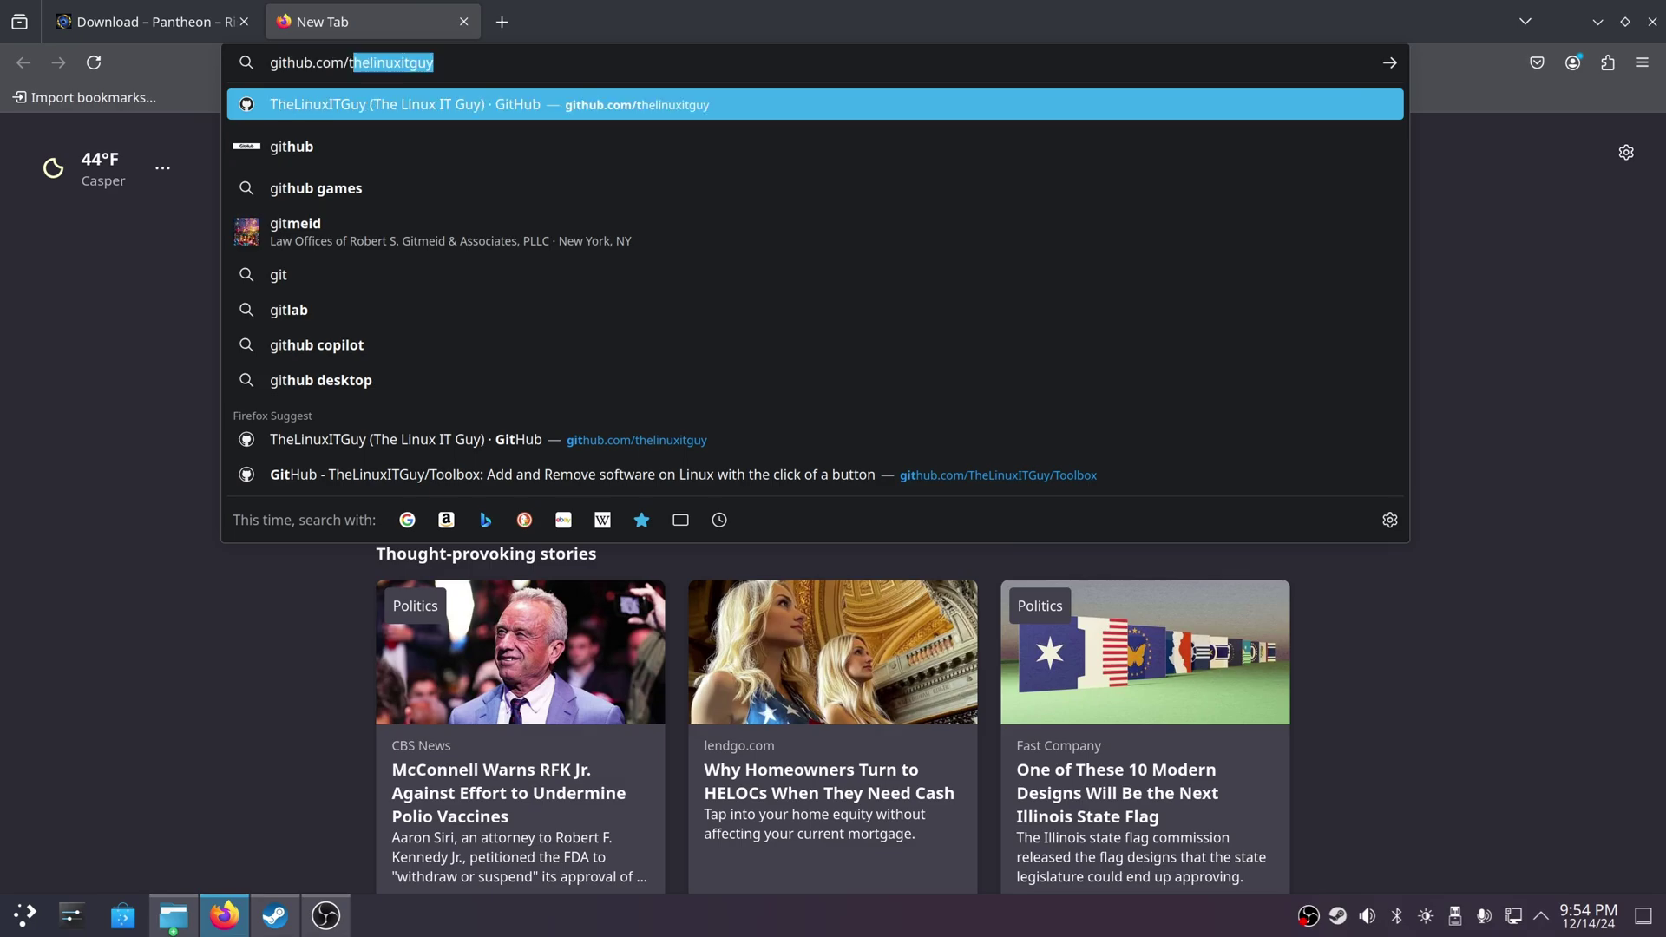
key("Return")
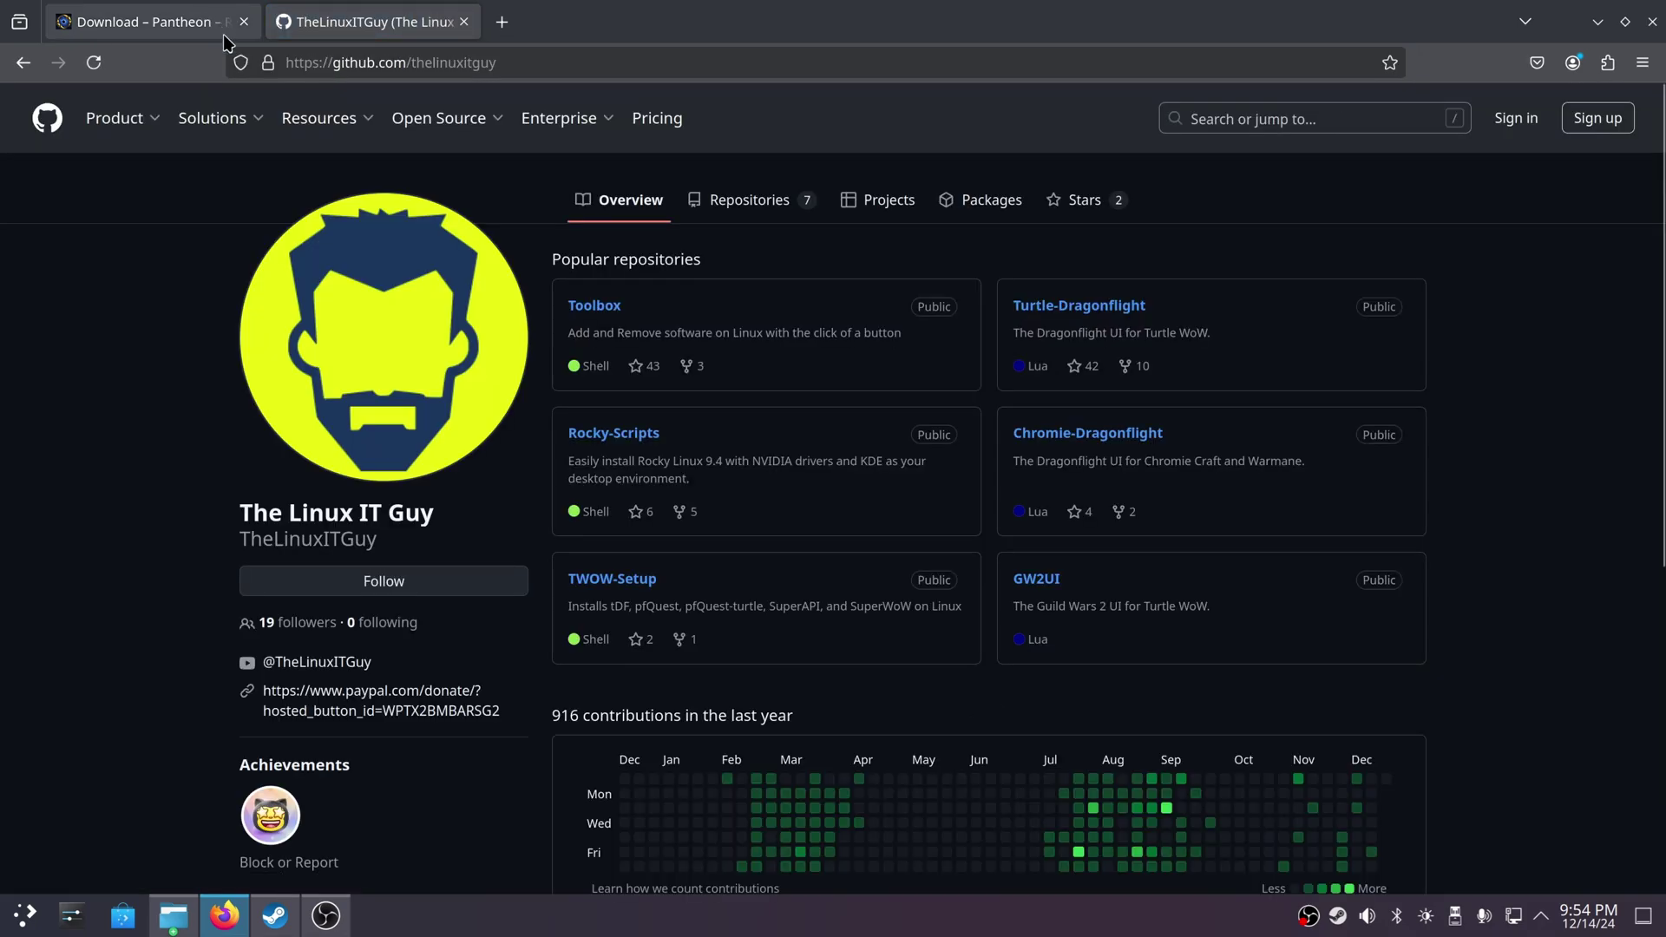
Step: Open the TheLinuxITGuy/Toolbox repository and copy its git clone install command
left_click(593, 312)
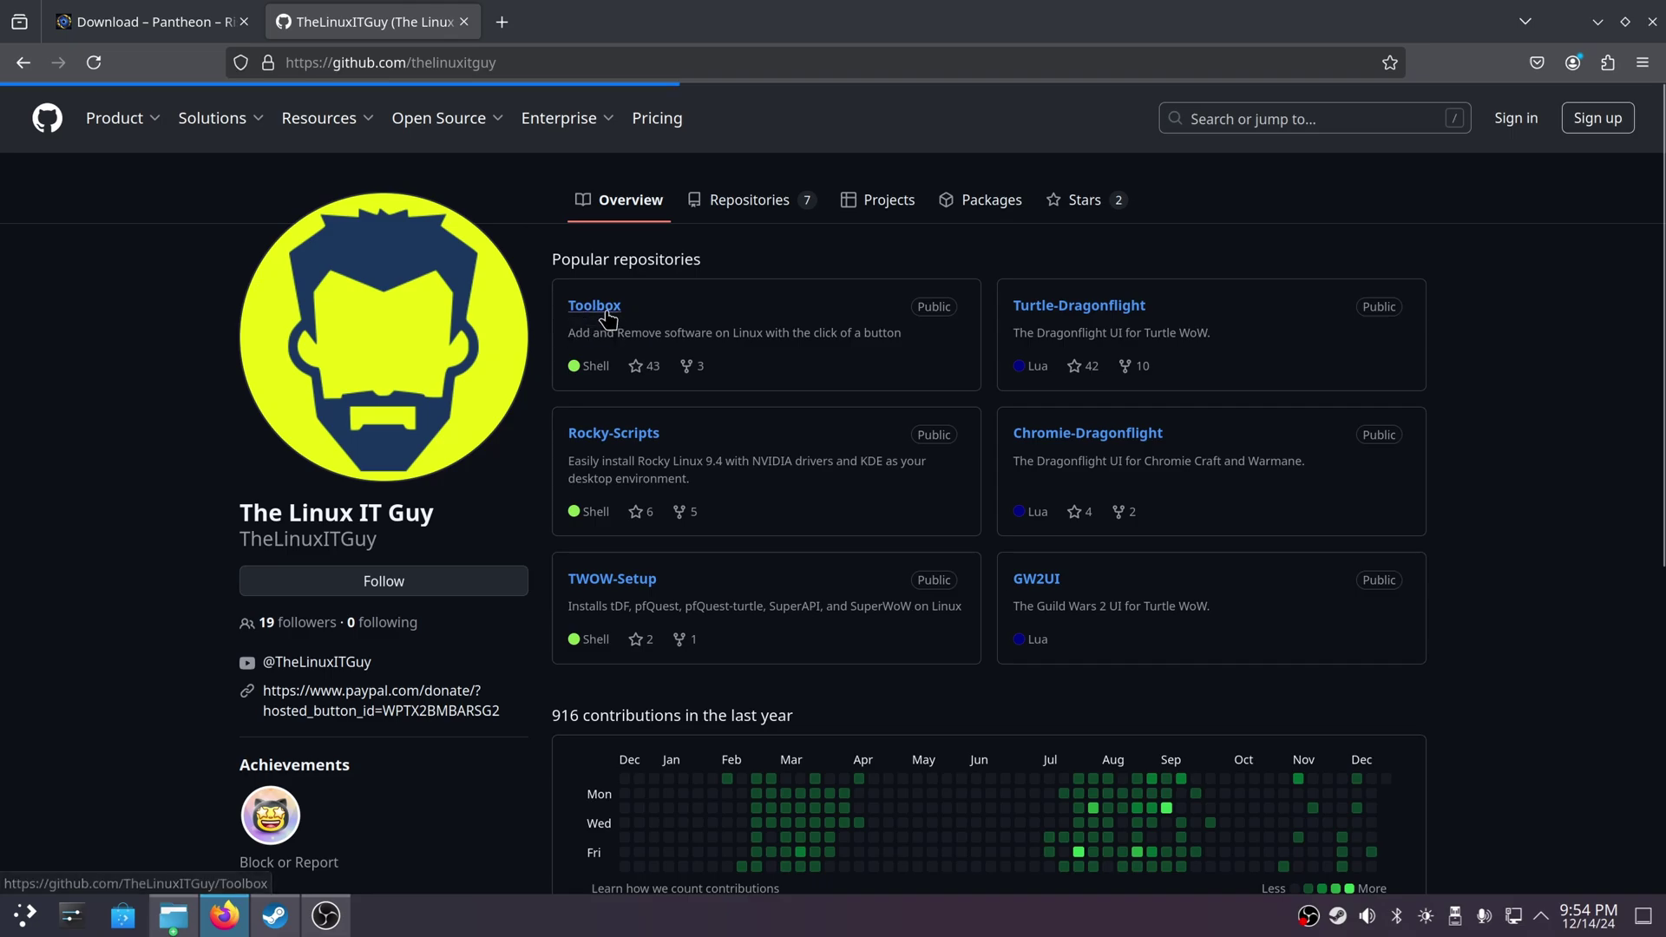
scroll(162, 531, "down", 15)
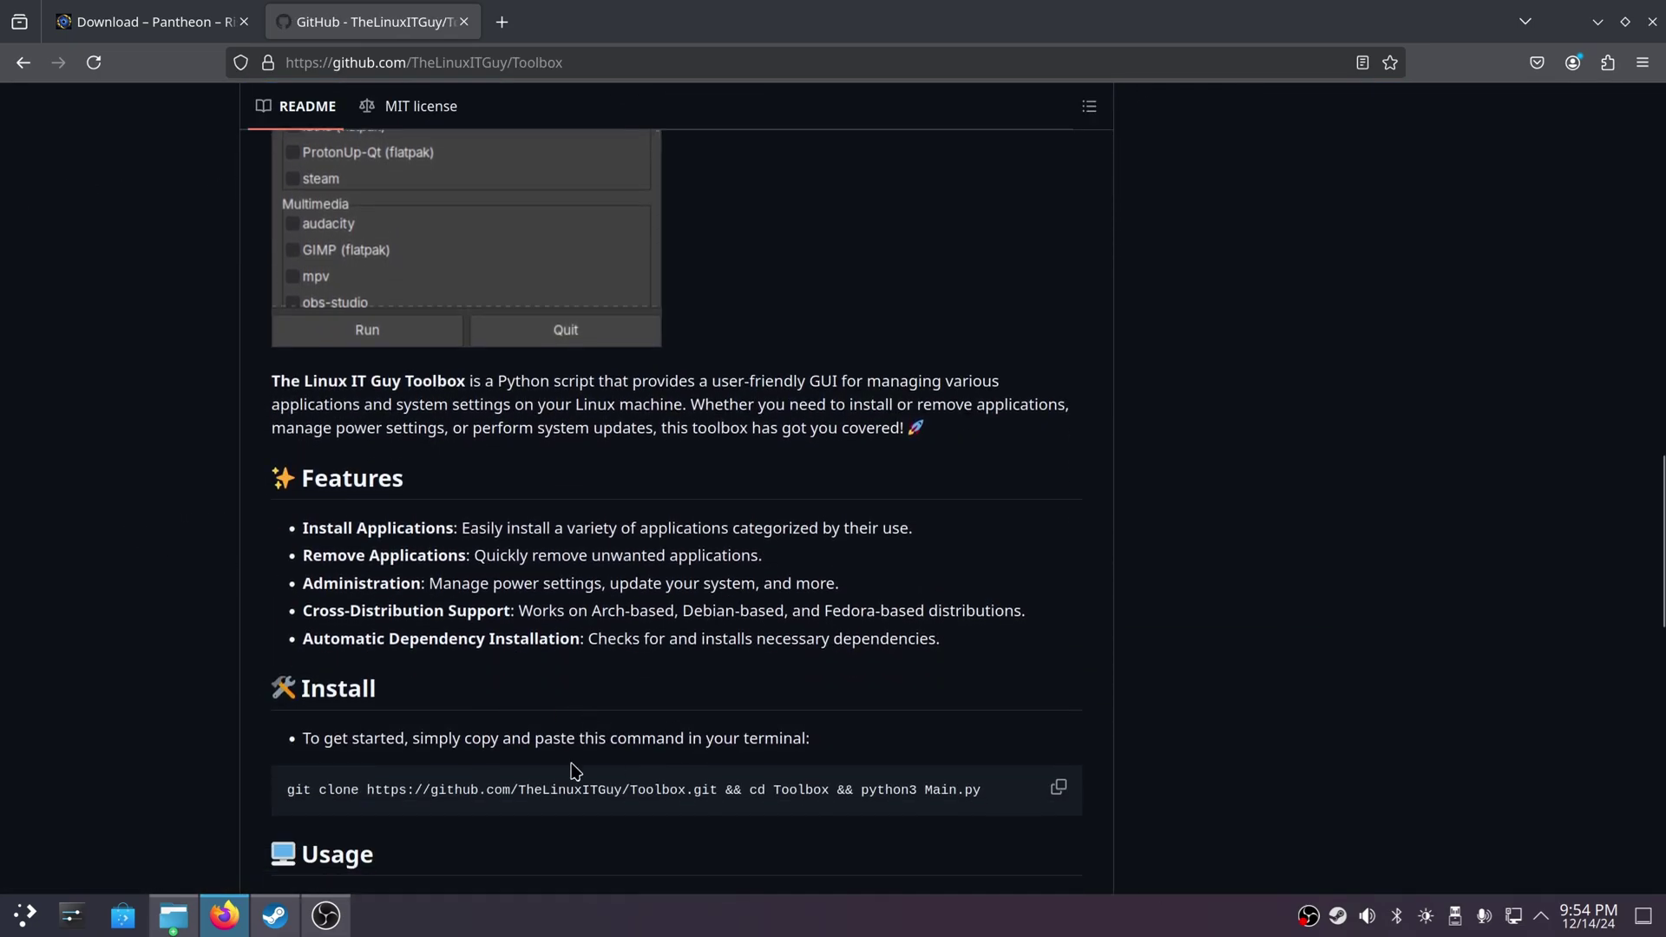
left_click(1058, 796)
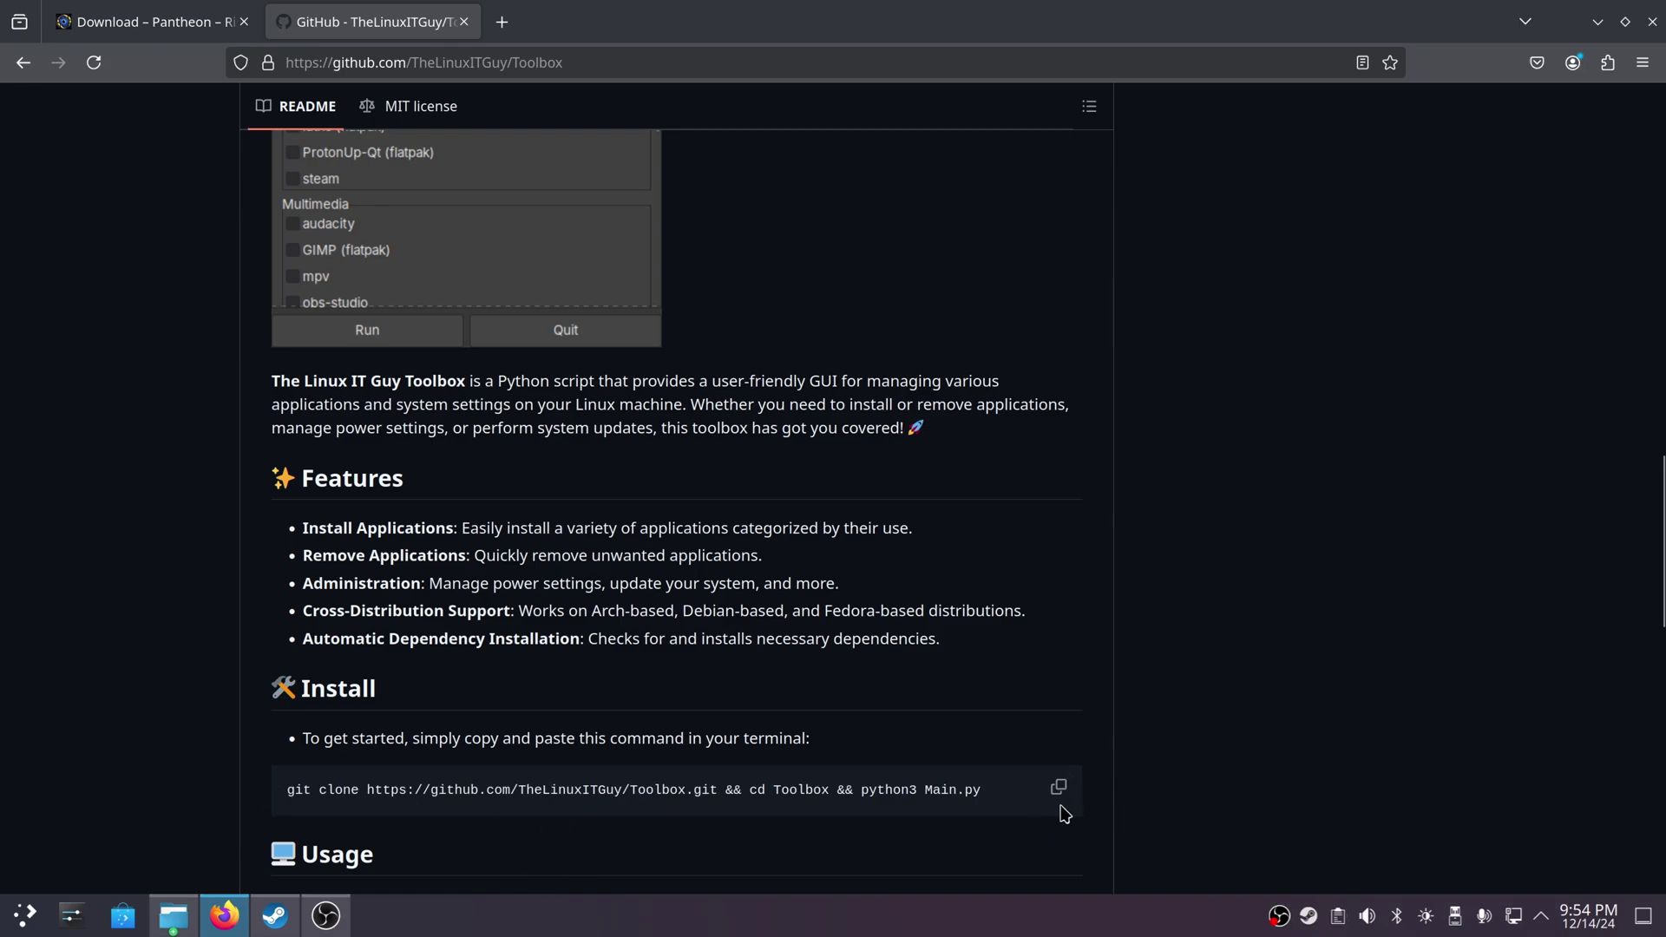
left_click(26, 915)
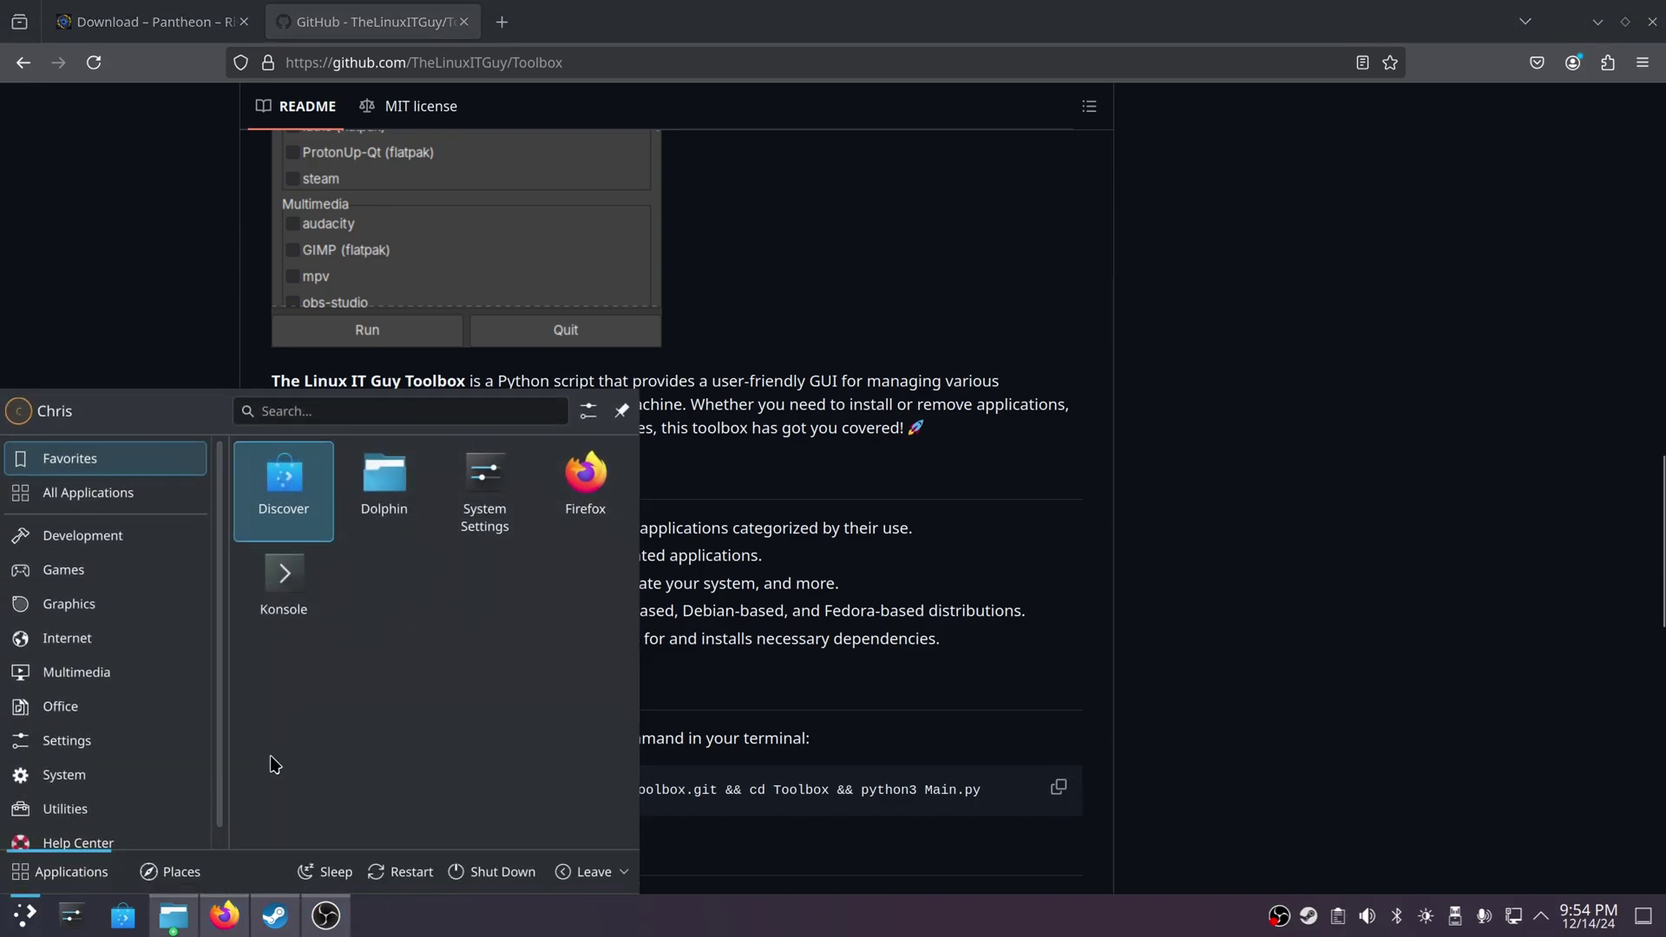
Step: In a new Konsole window, paste and run the copied git clone command
left_click(292, 588)
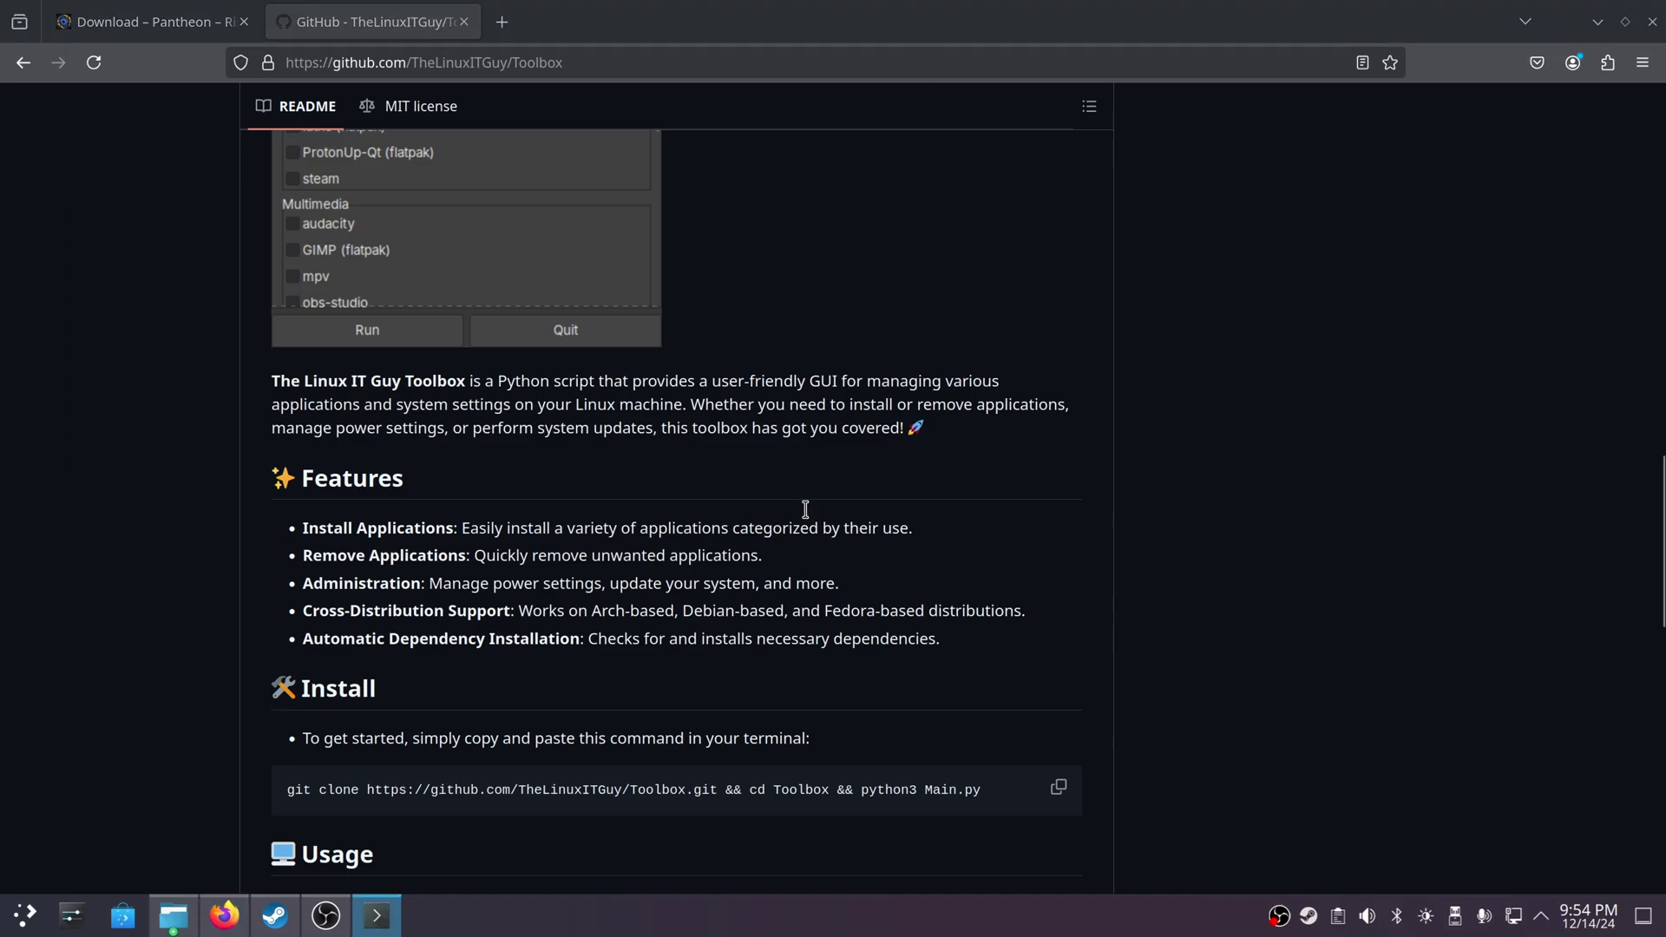
left_click_drag(656, 54, 1053, 308)
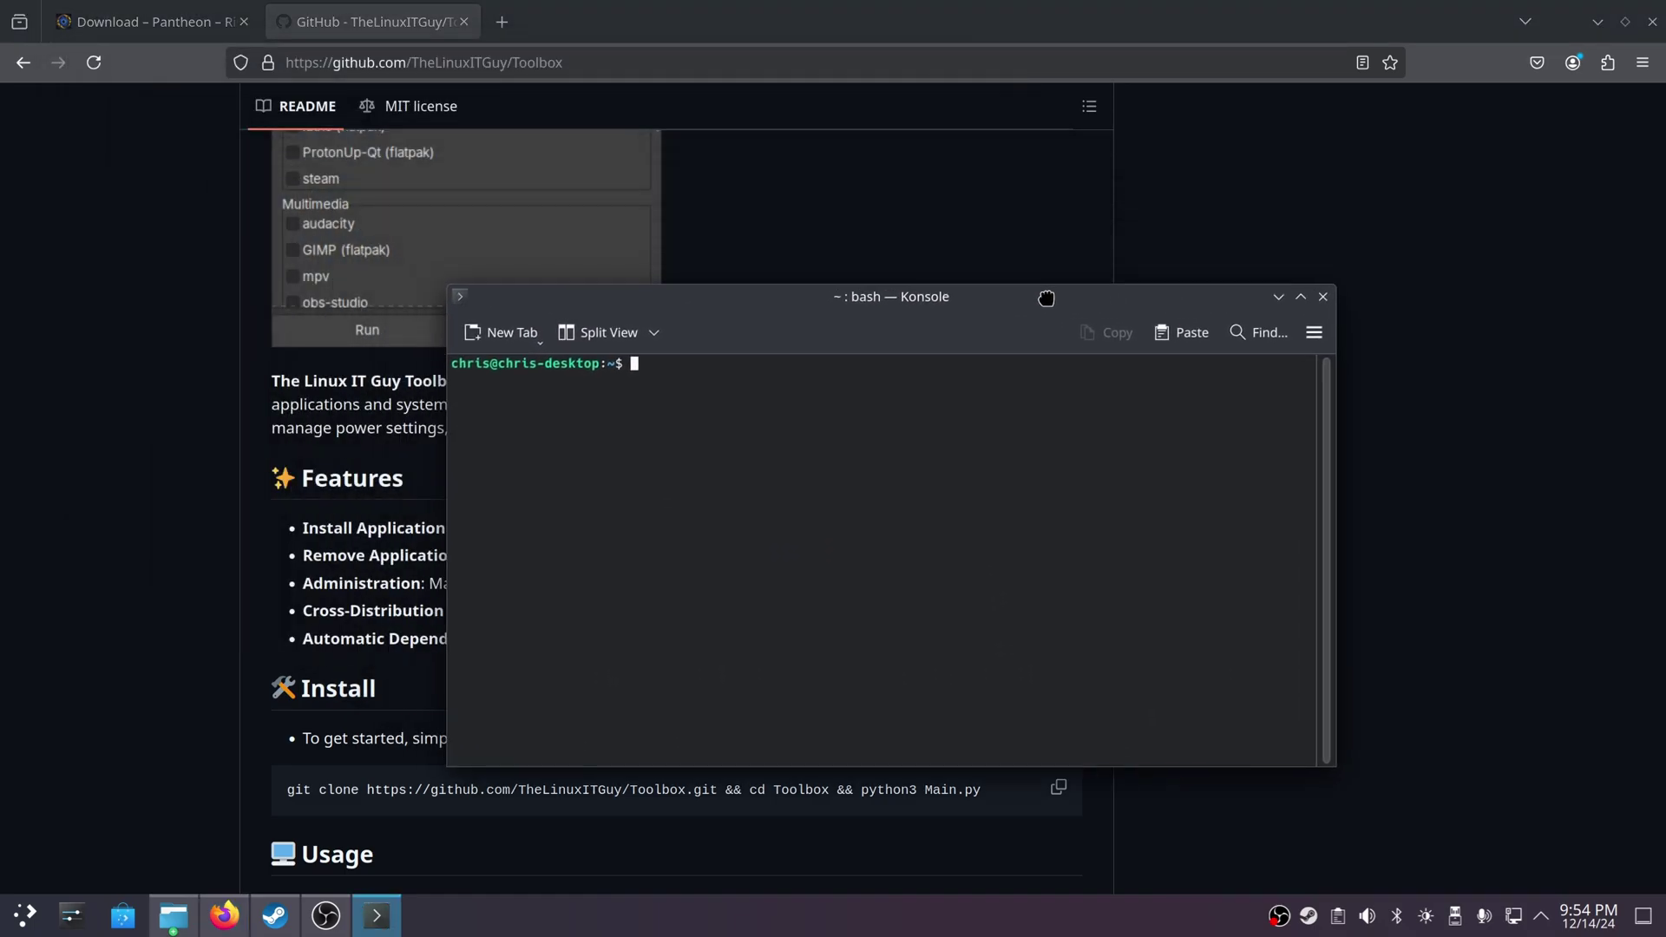
right_click(778, 474)
left_click(826, 524)
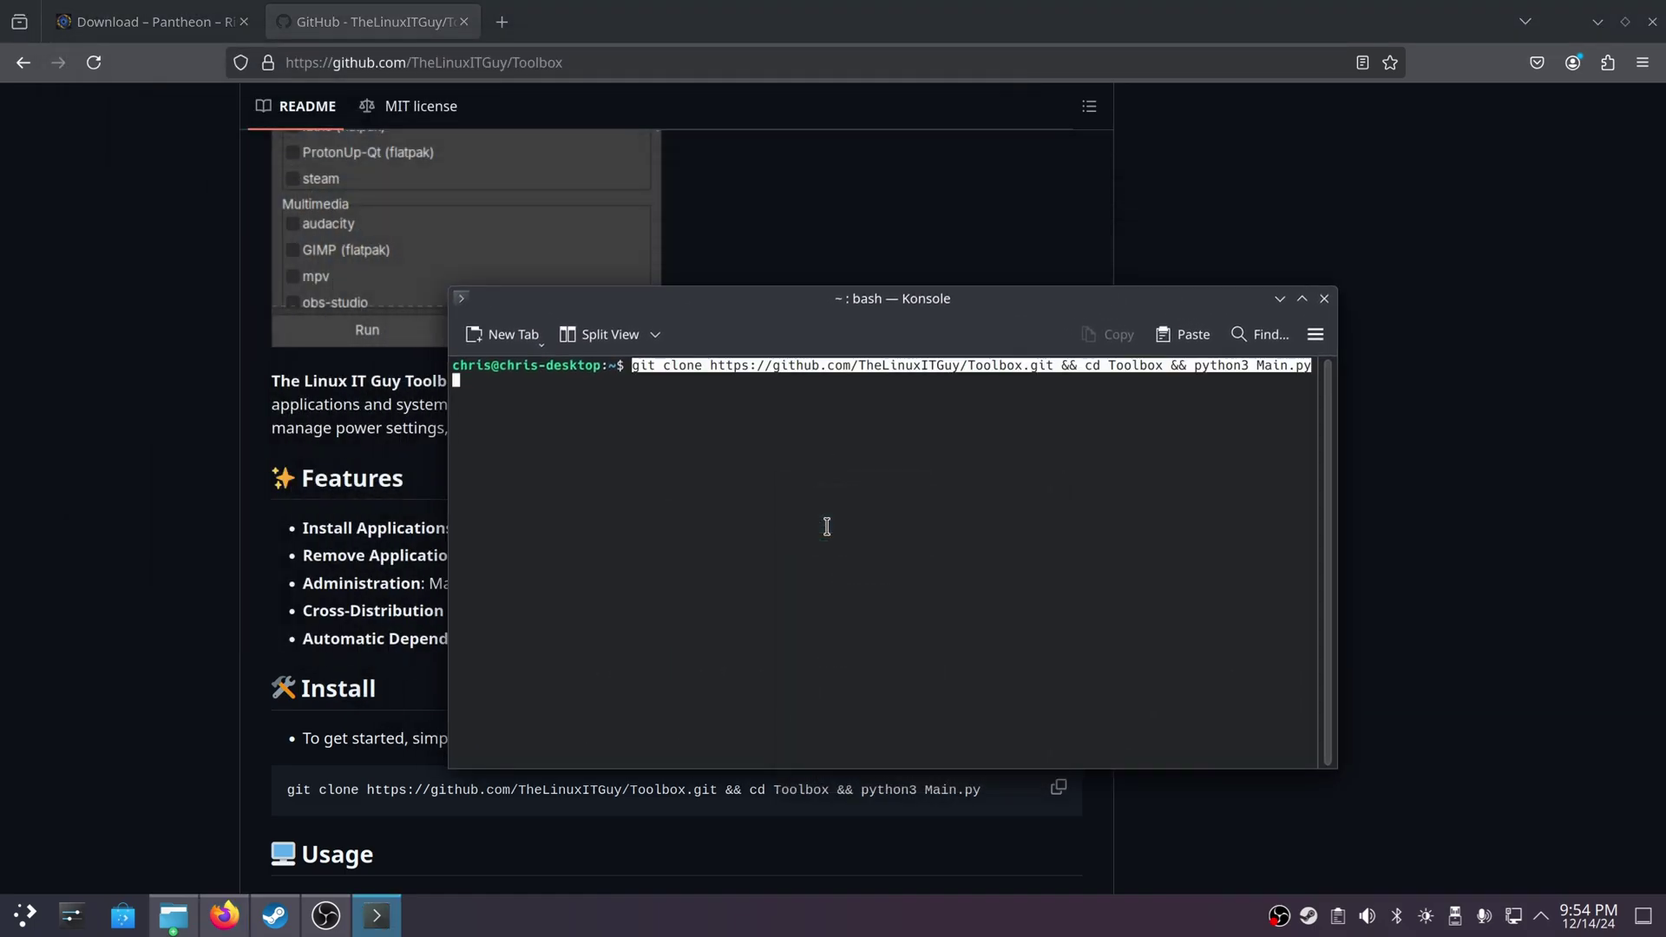
key("Return")
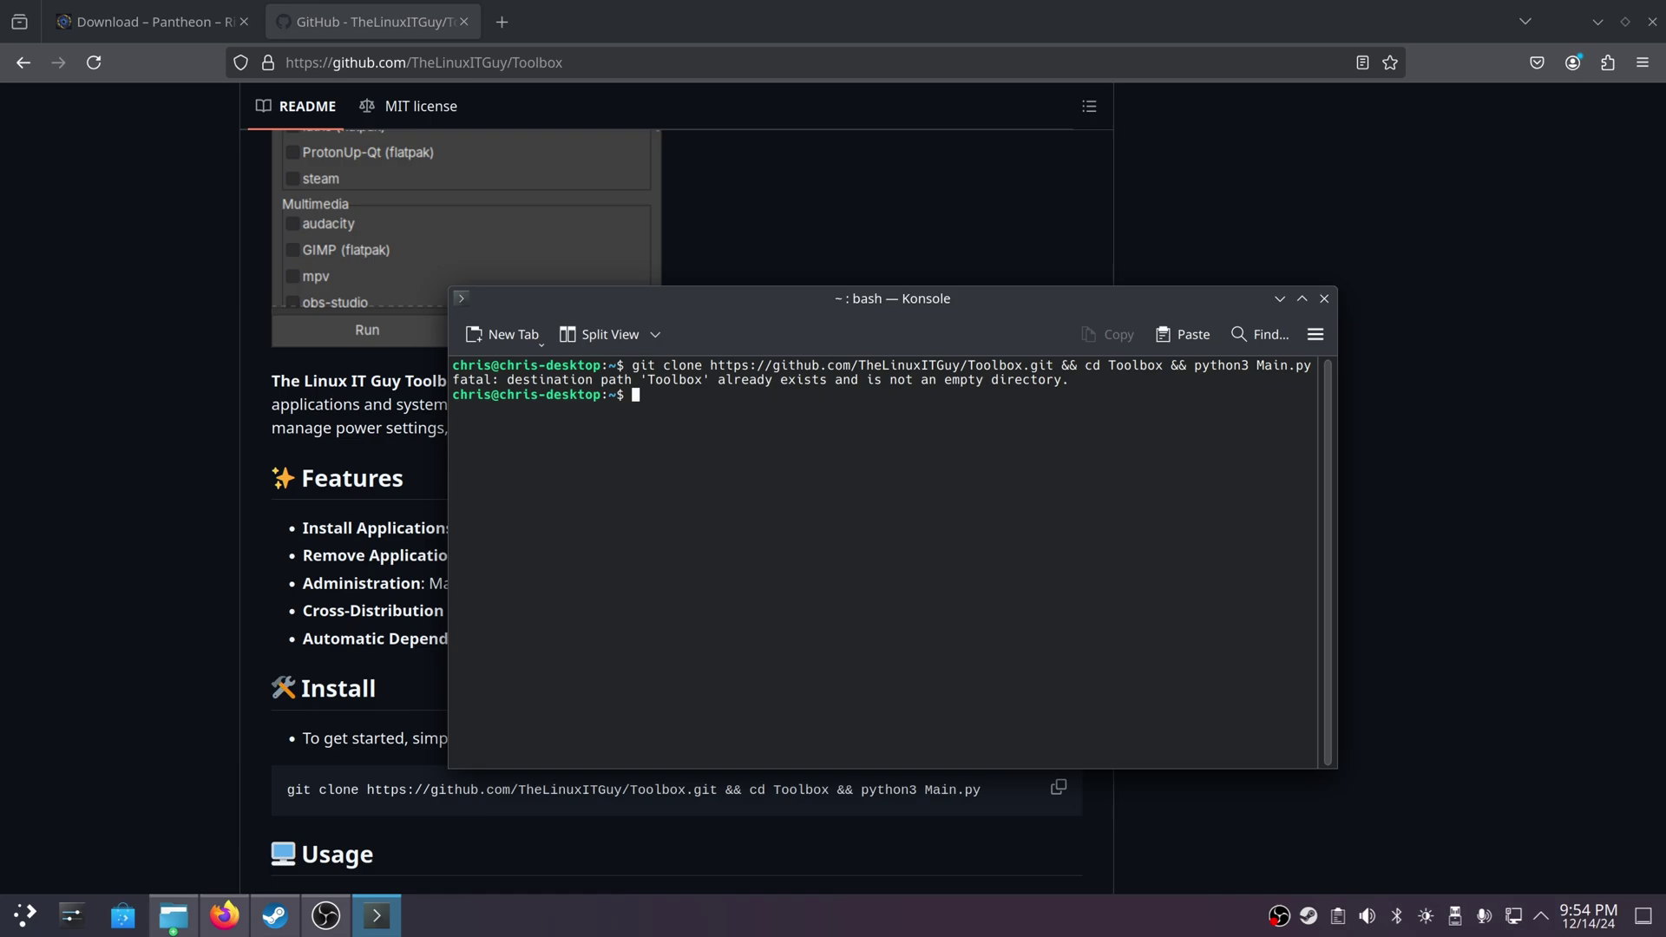
Step: Try running python3 Main.py, then change into the existing Toolbox/ folder
type("python3 Main.py")
key("Return")
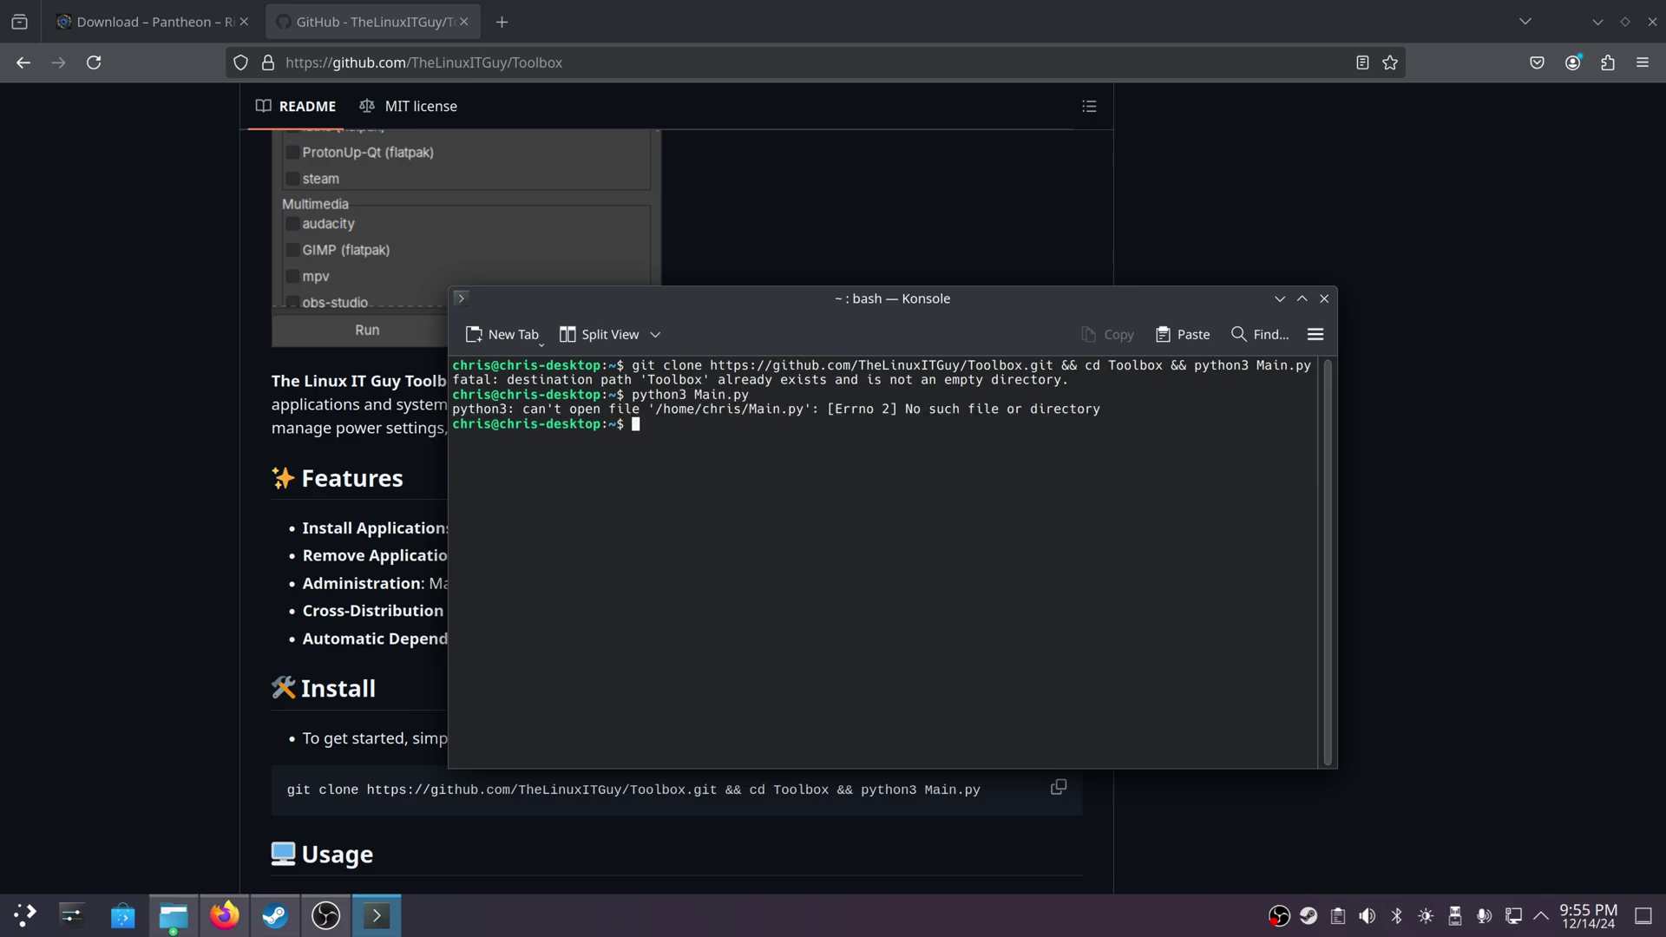
type("cd Tool")
key("Tab")
key("Return")
Step: Run python3 Main.py to open the Toolbox and move its window to the right
type("pyt")
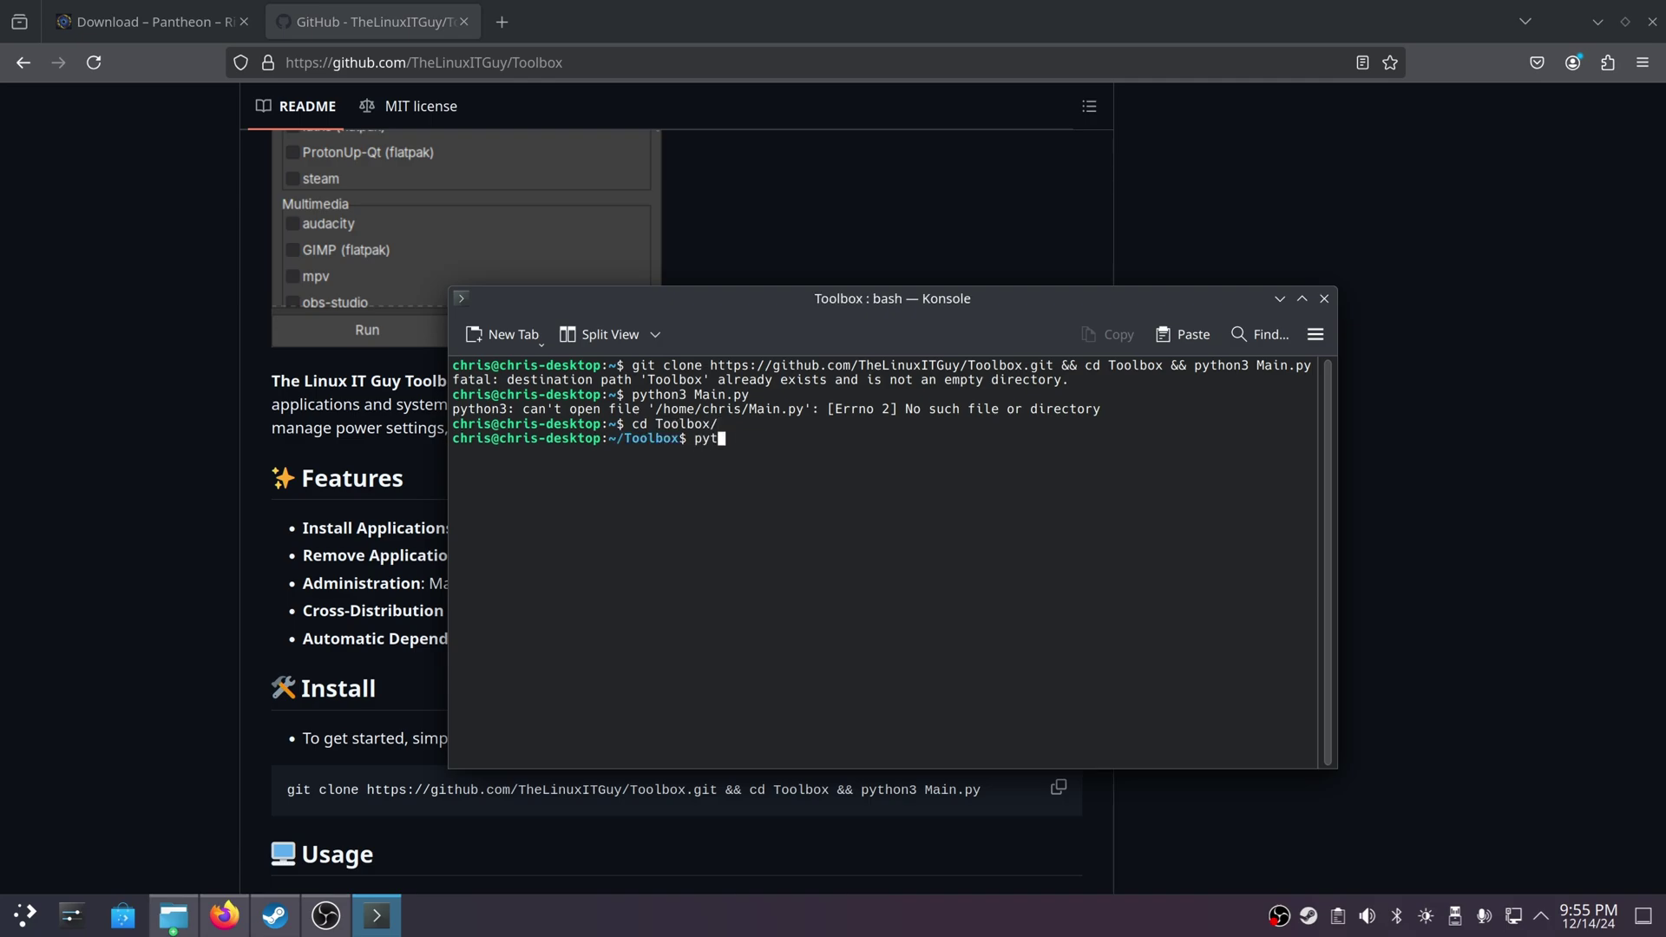
type("hon3 Main.py")
key("Return")
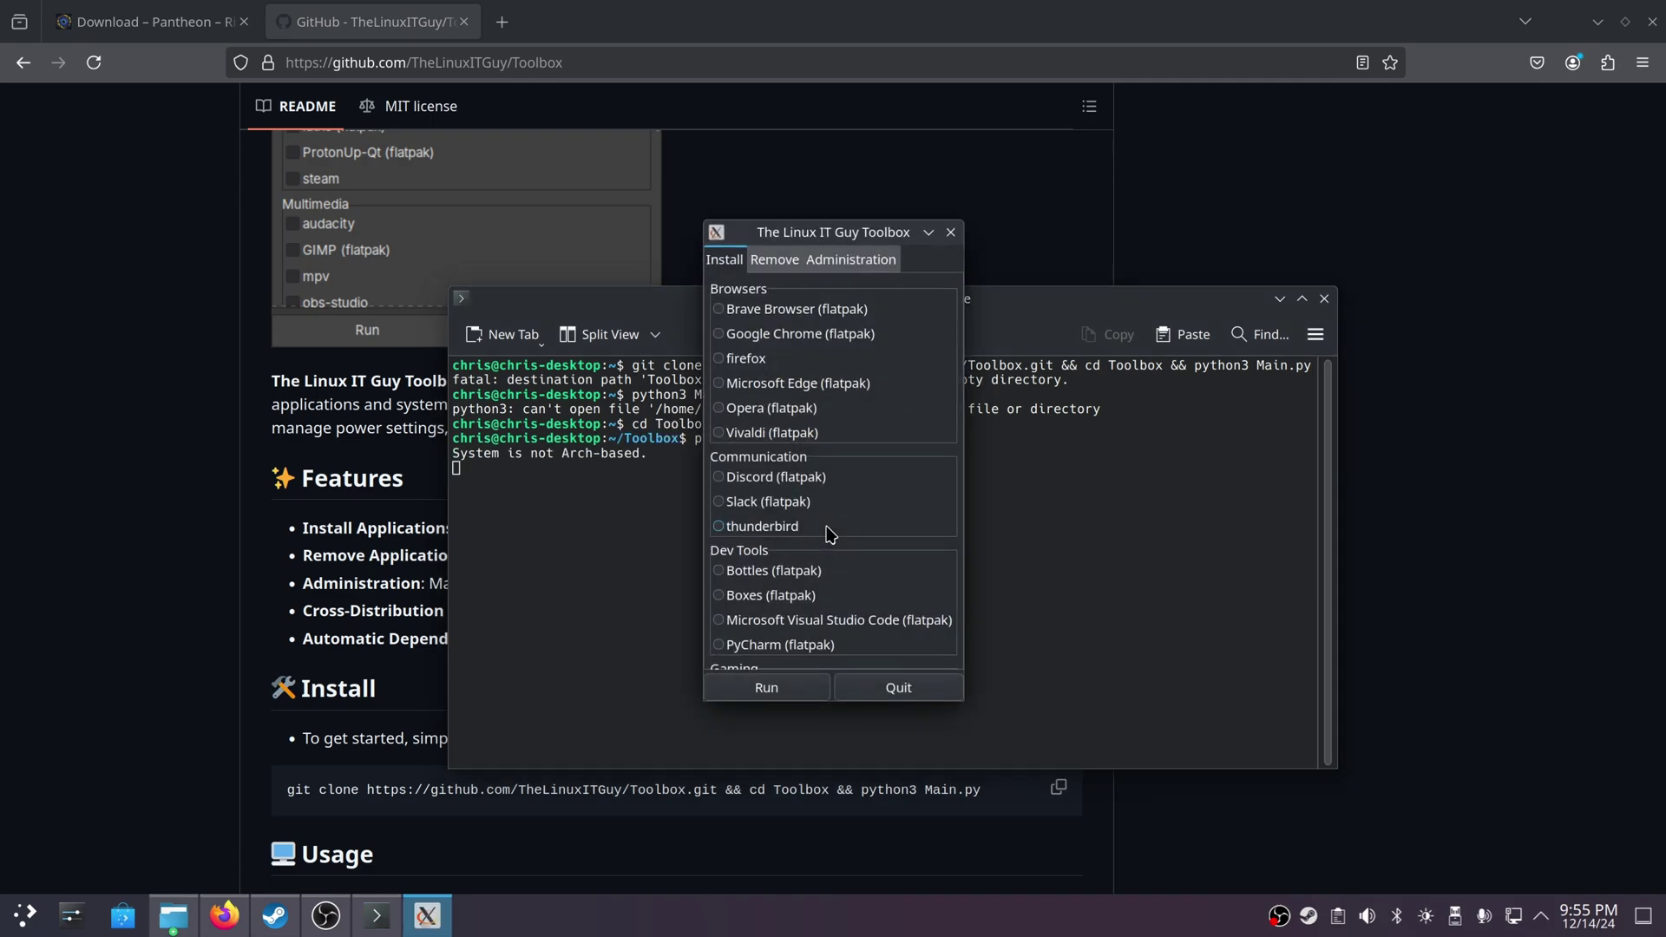
left_click_drag(842, 236, 1475, 303)
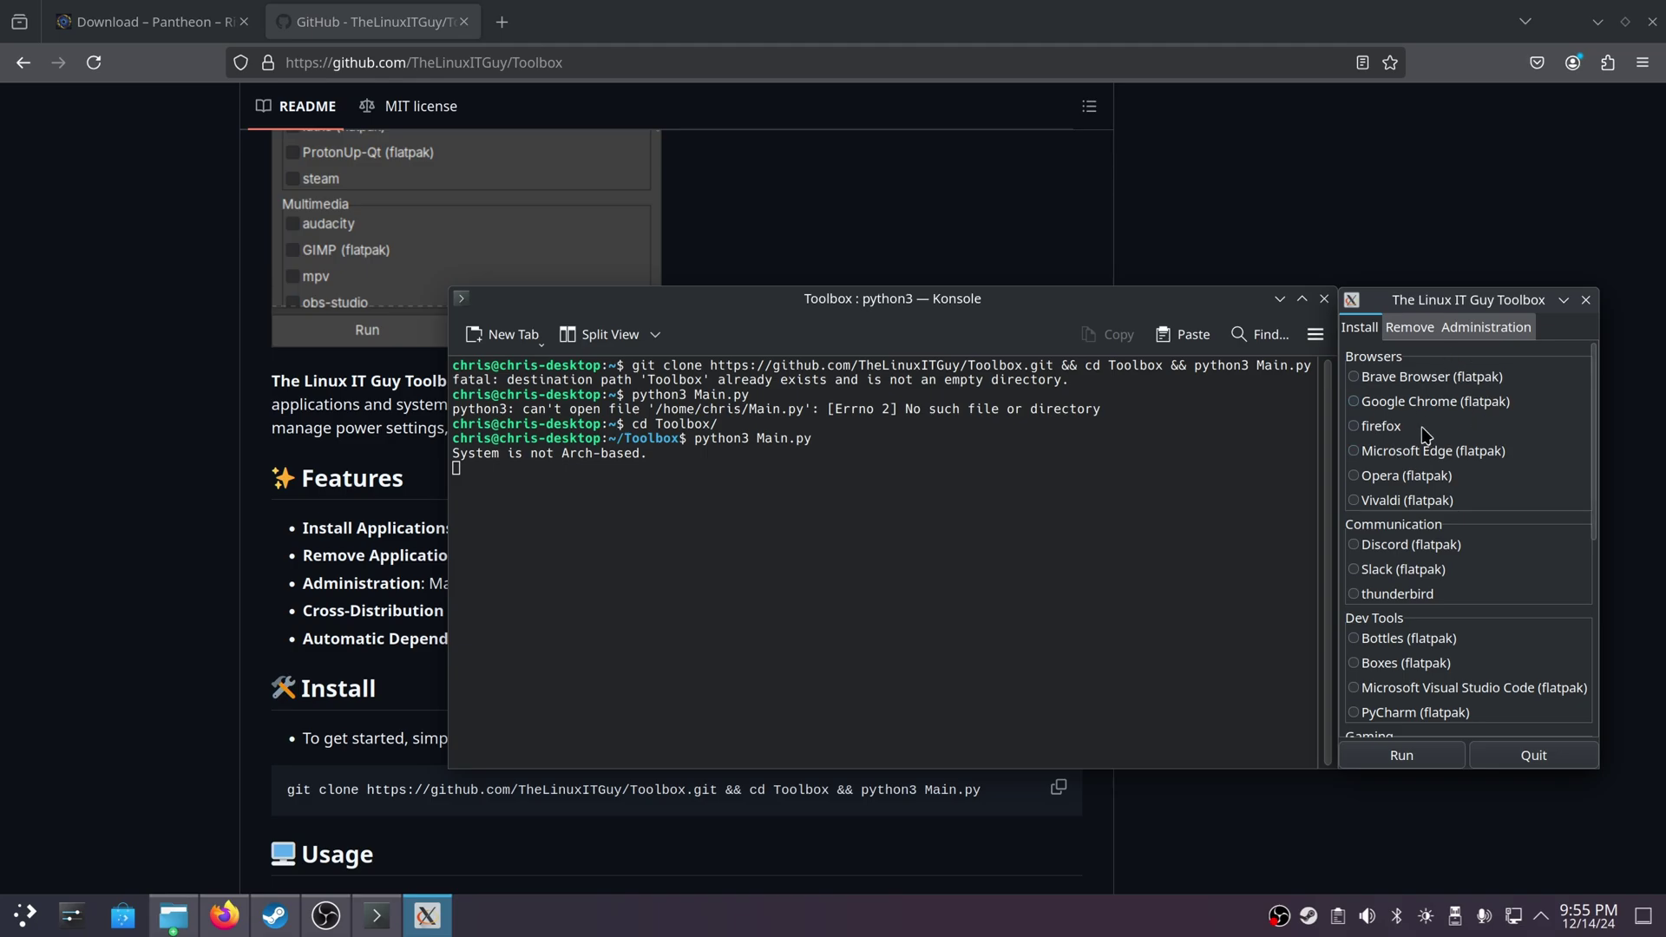
Step: Install ProtonUp-Qt (flatpak) from the Gaming section, acknowledge completion, and quit the toolbox
scroll(1599, 454, "down", 3)
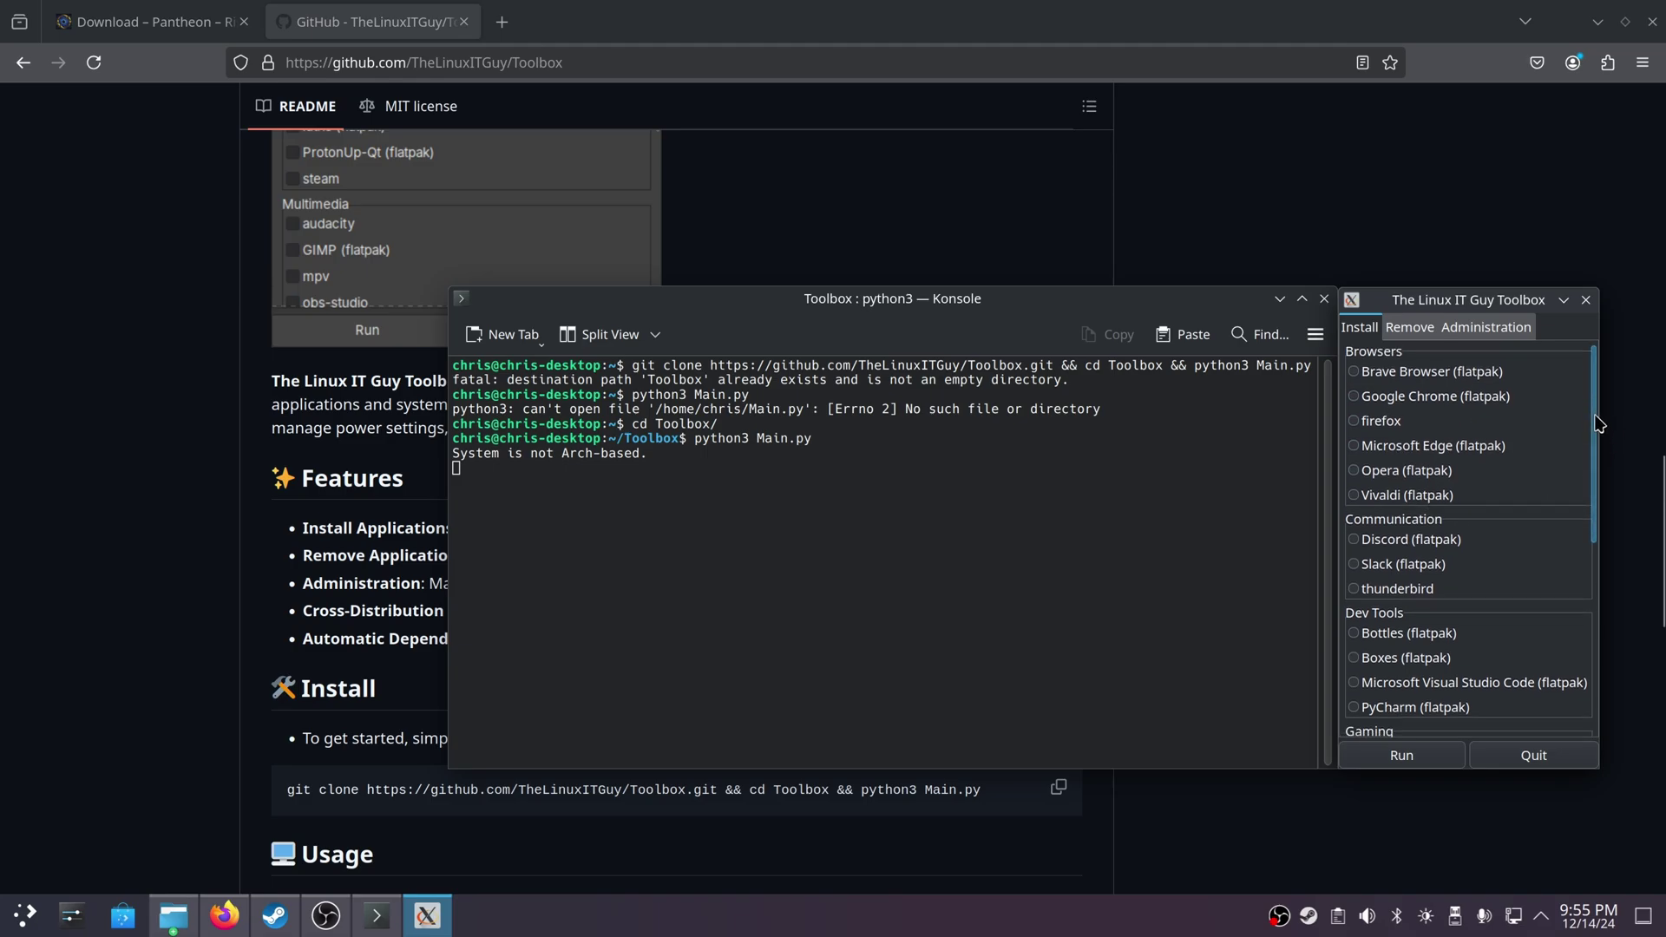
scroll(1599, 453, "down", 10)
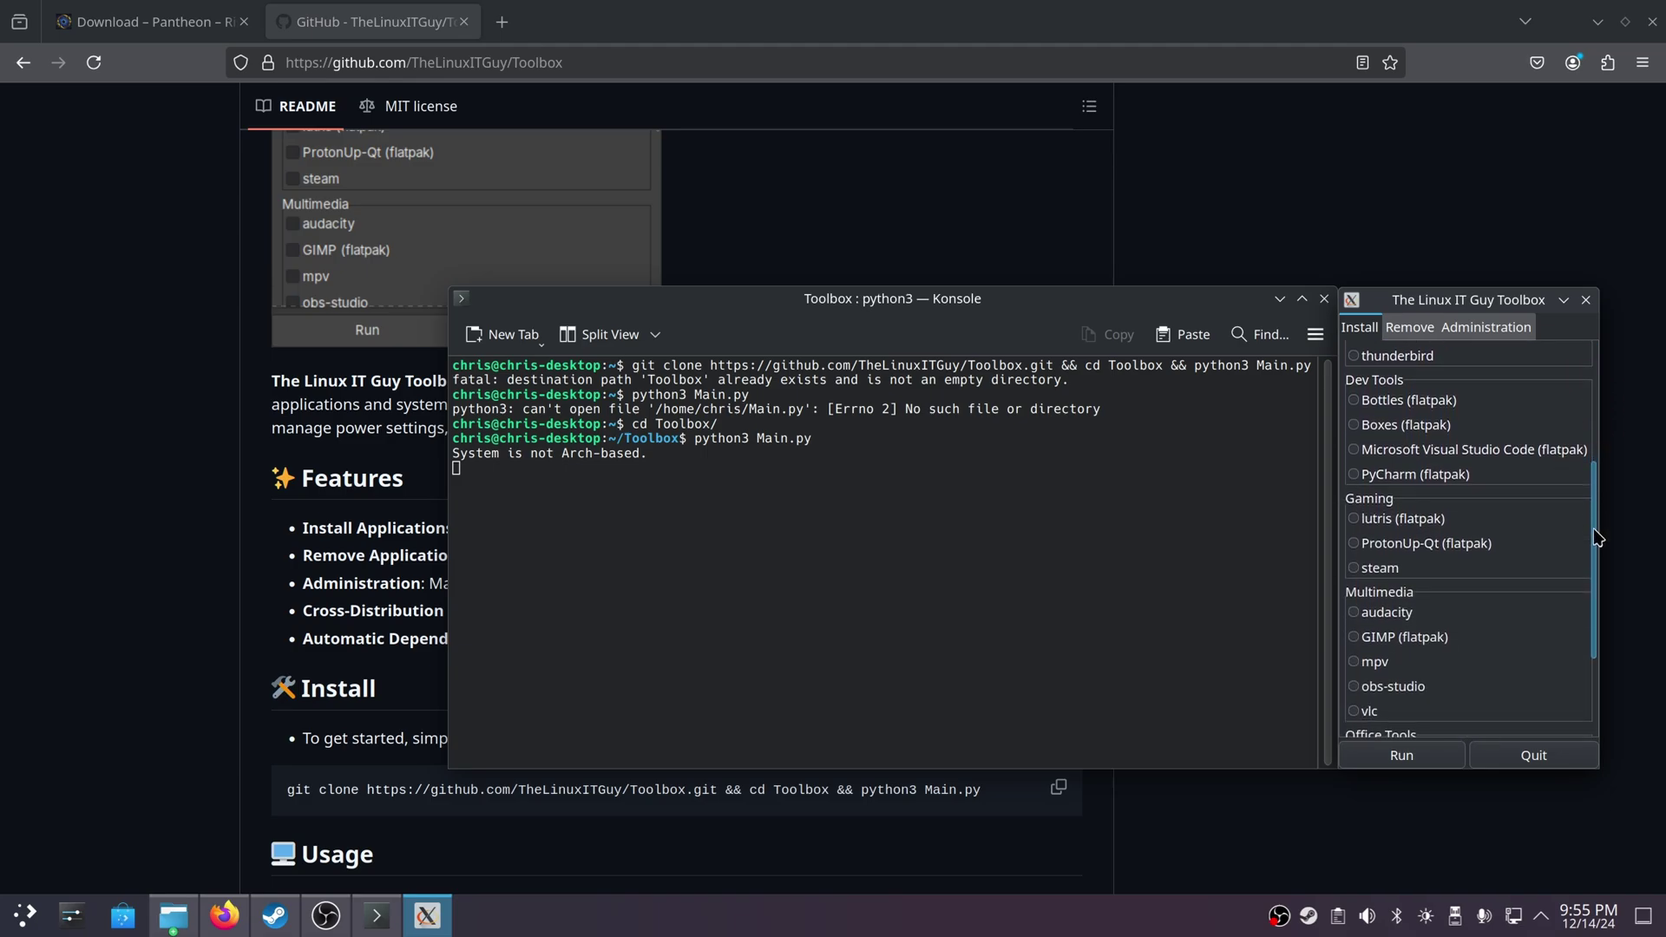
left_click(1366, 535)
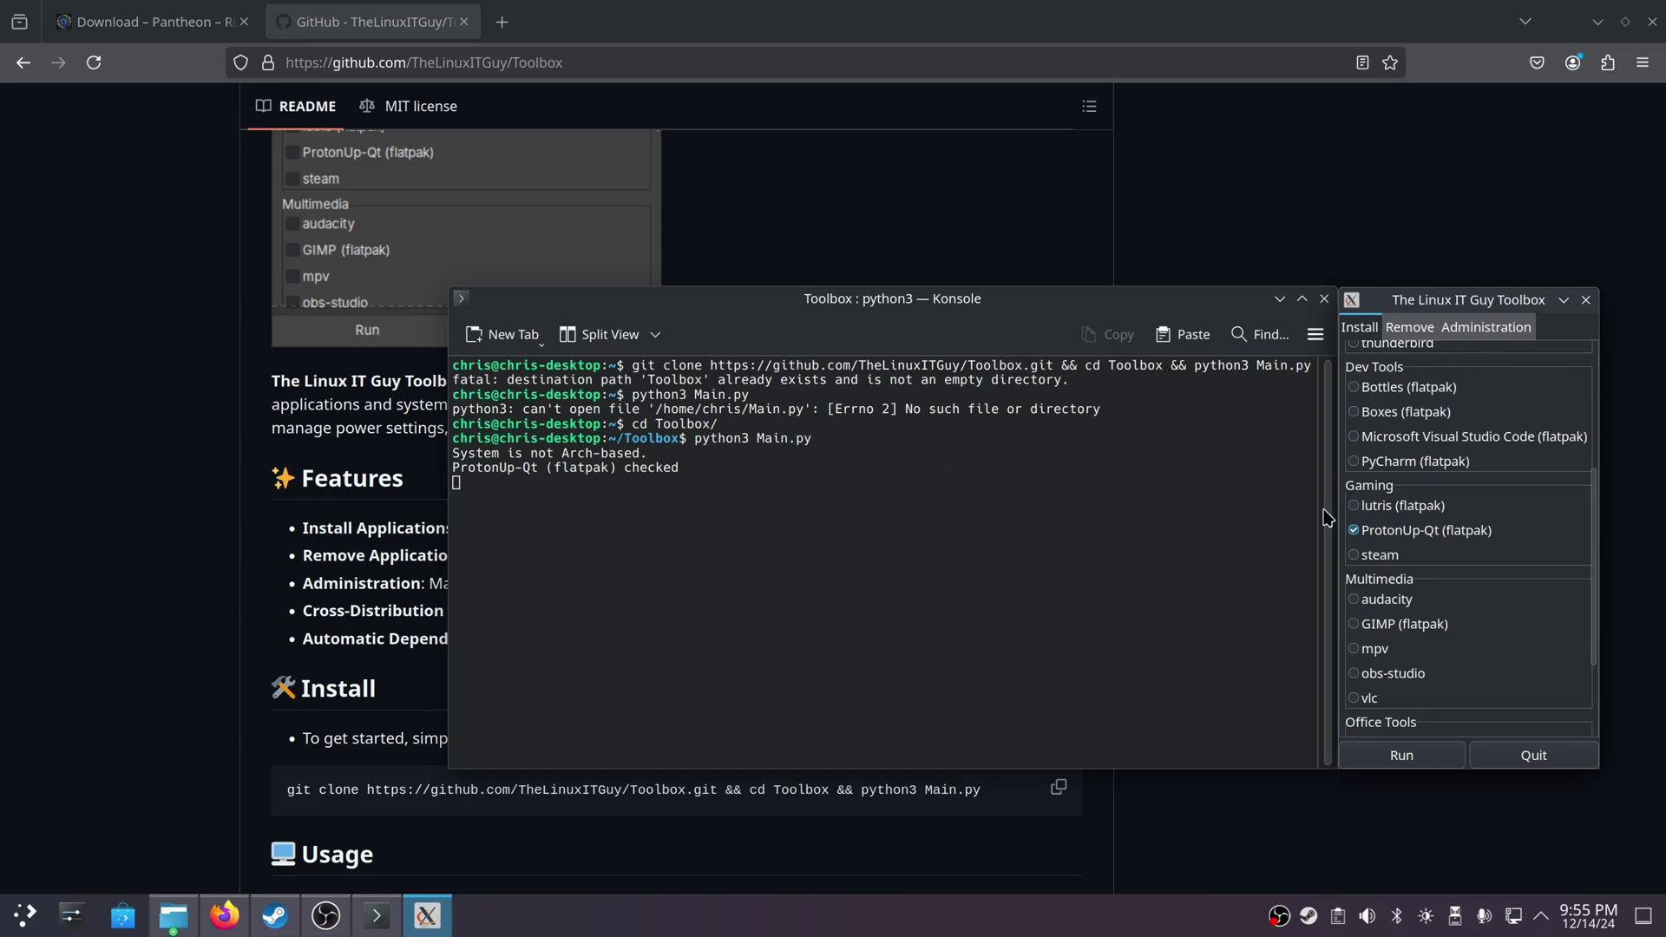
left_click(1401, 756)
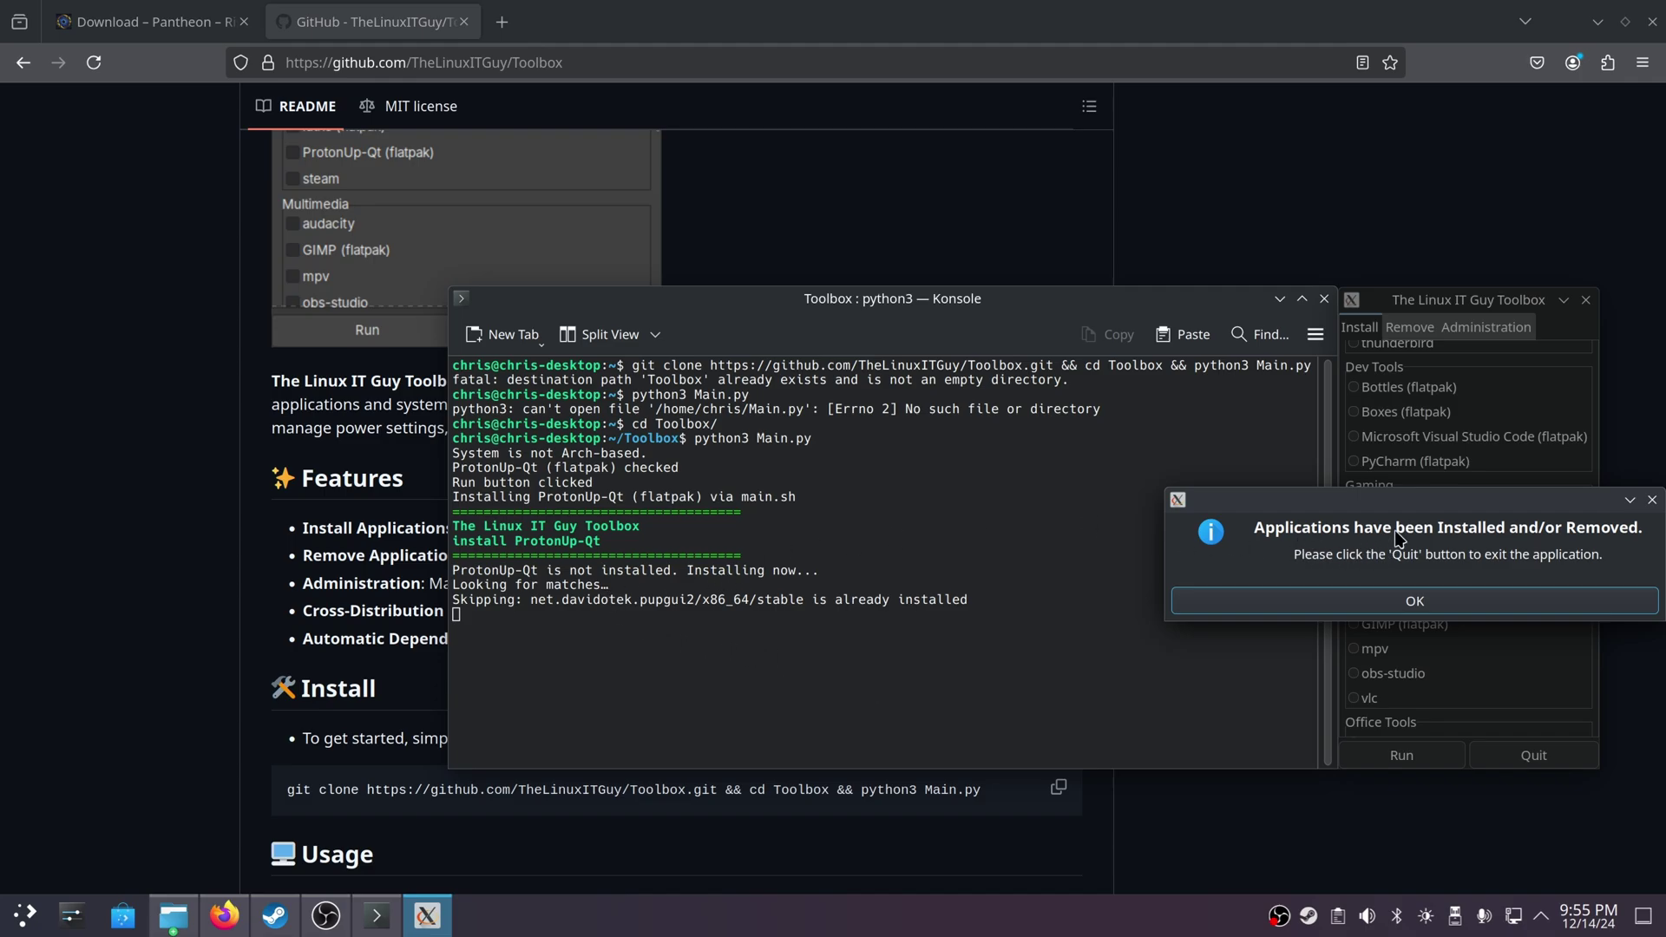
left_click(1444, 605)
left_click(1533, 756)
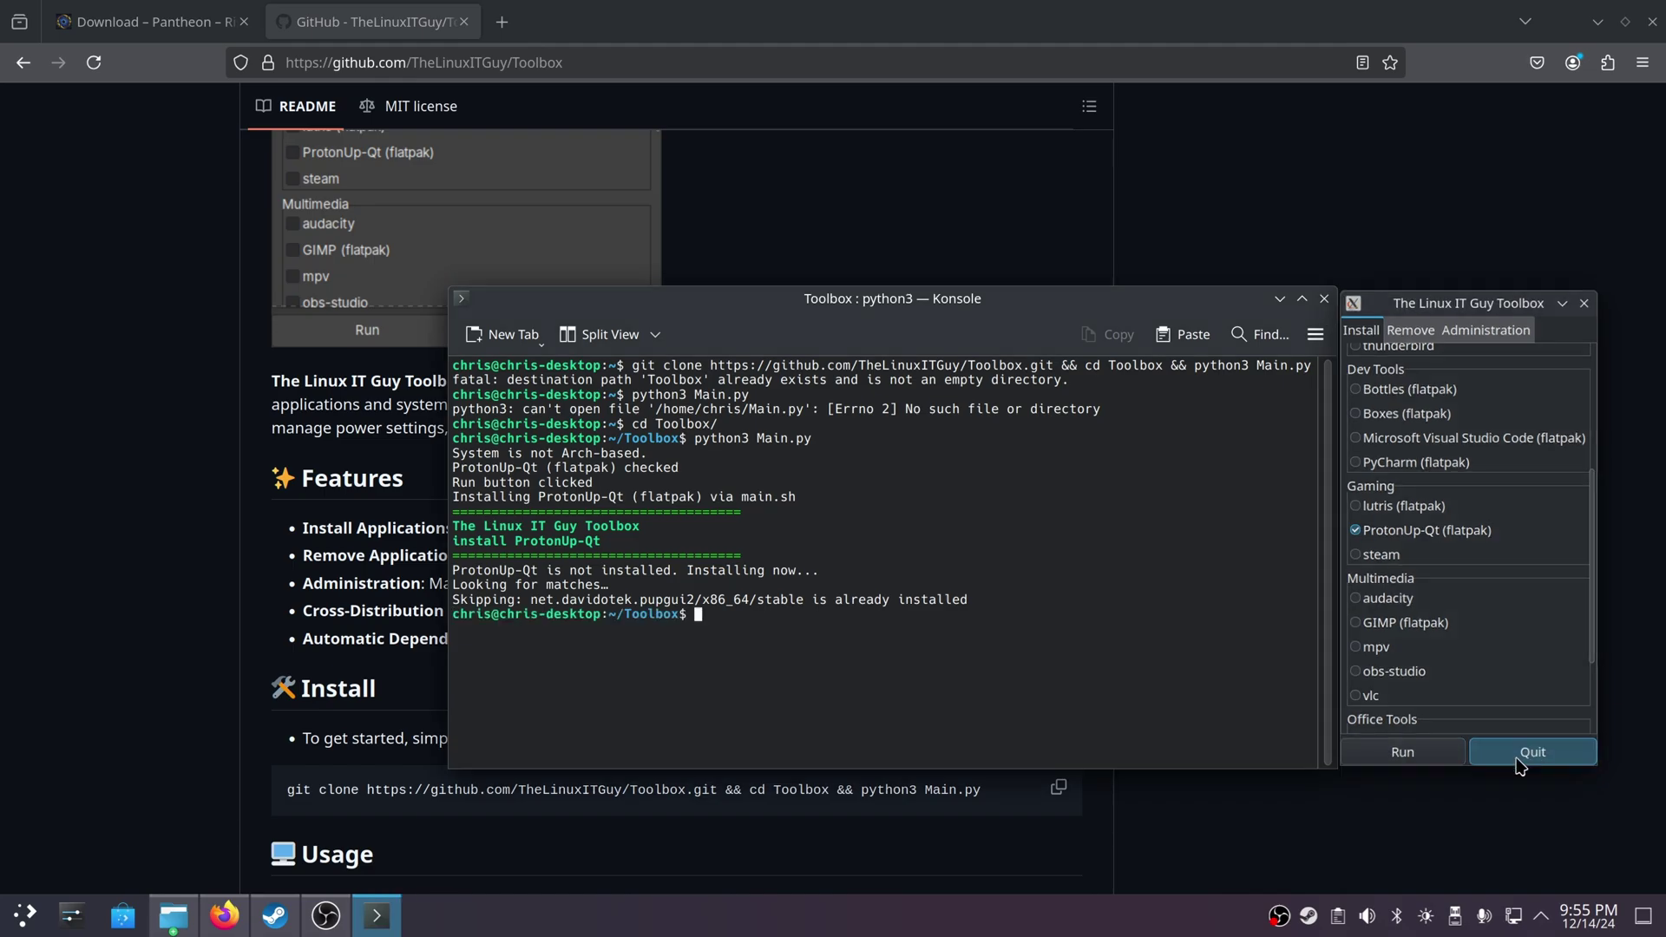
left_click(16, 920)
Step: Launch ProtonUp-Qt from a 'proton' launcher search and open the Add version dialog
type("pronto")
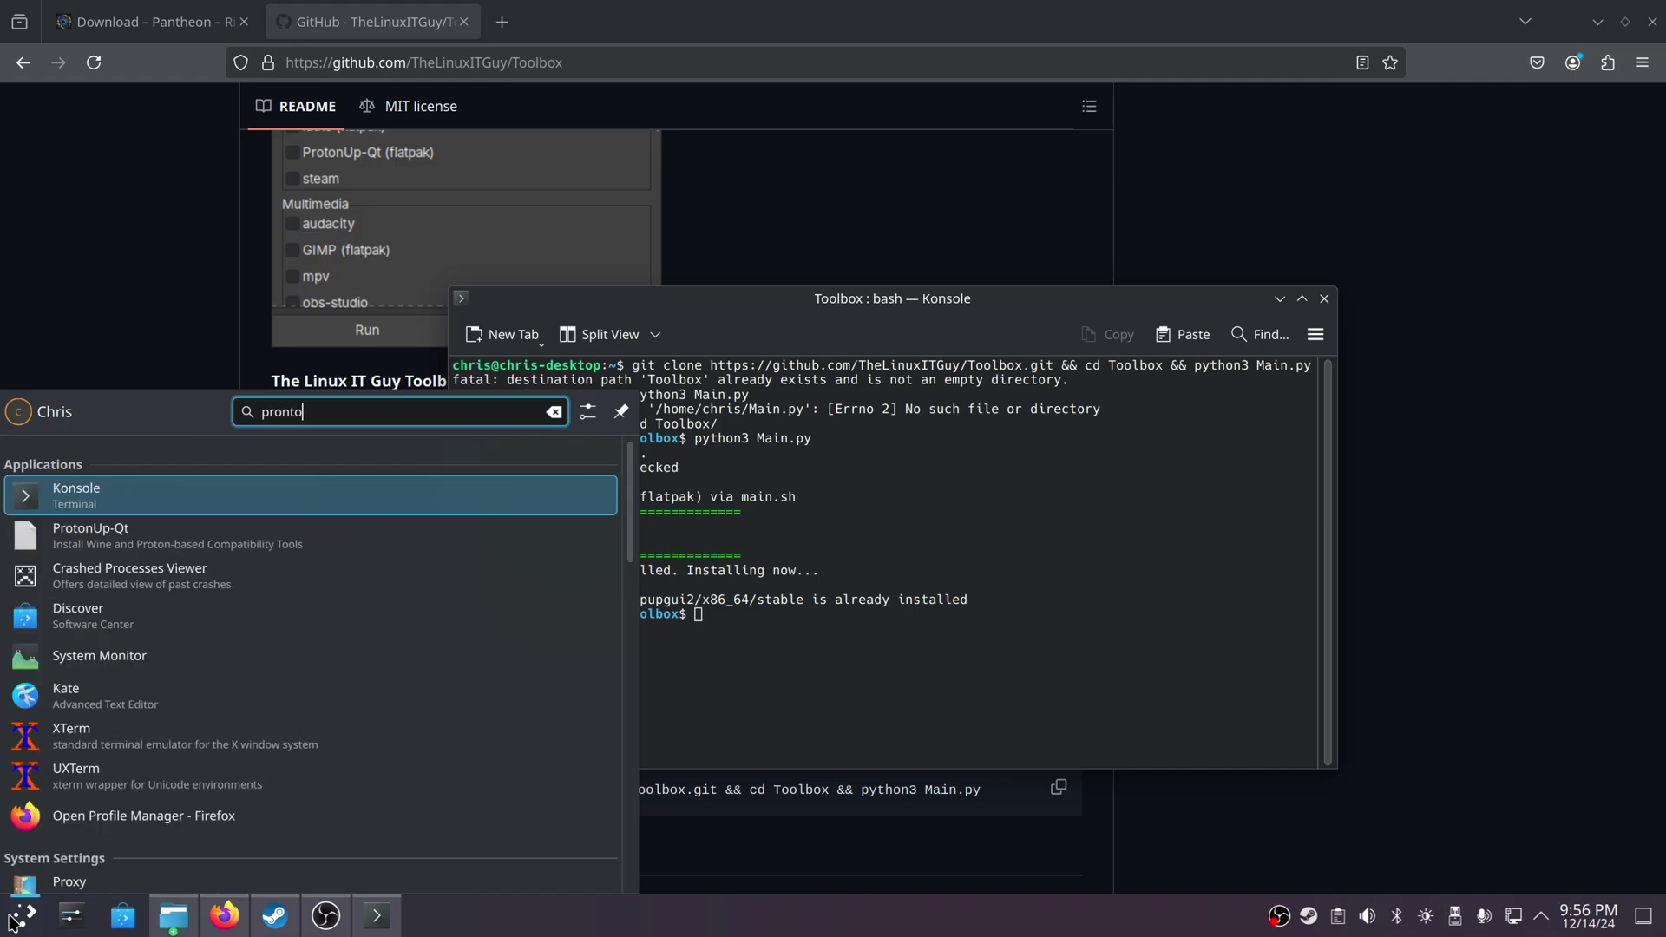
key("BackSpace")
key("BackSpace")
key("BackSpace")
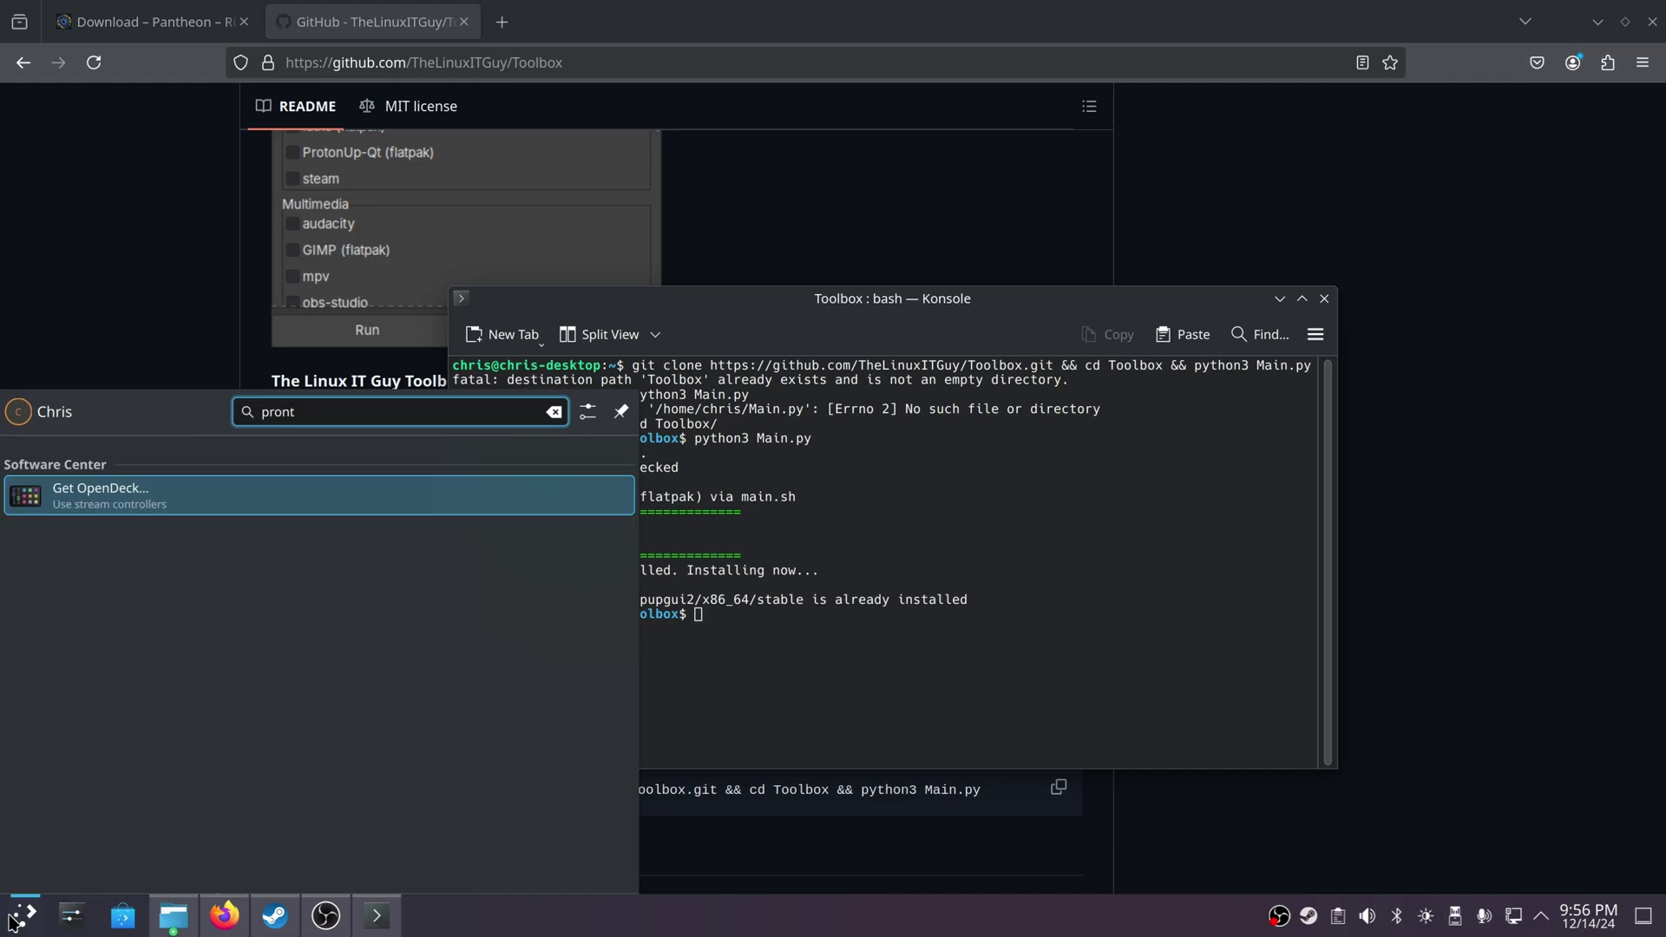
type("ton")
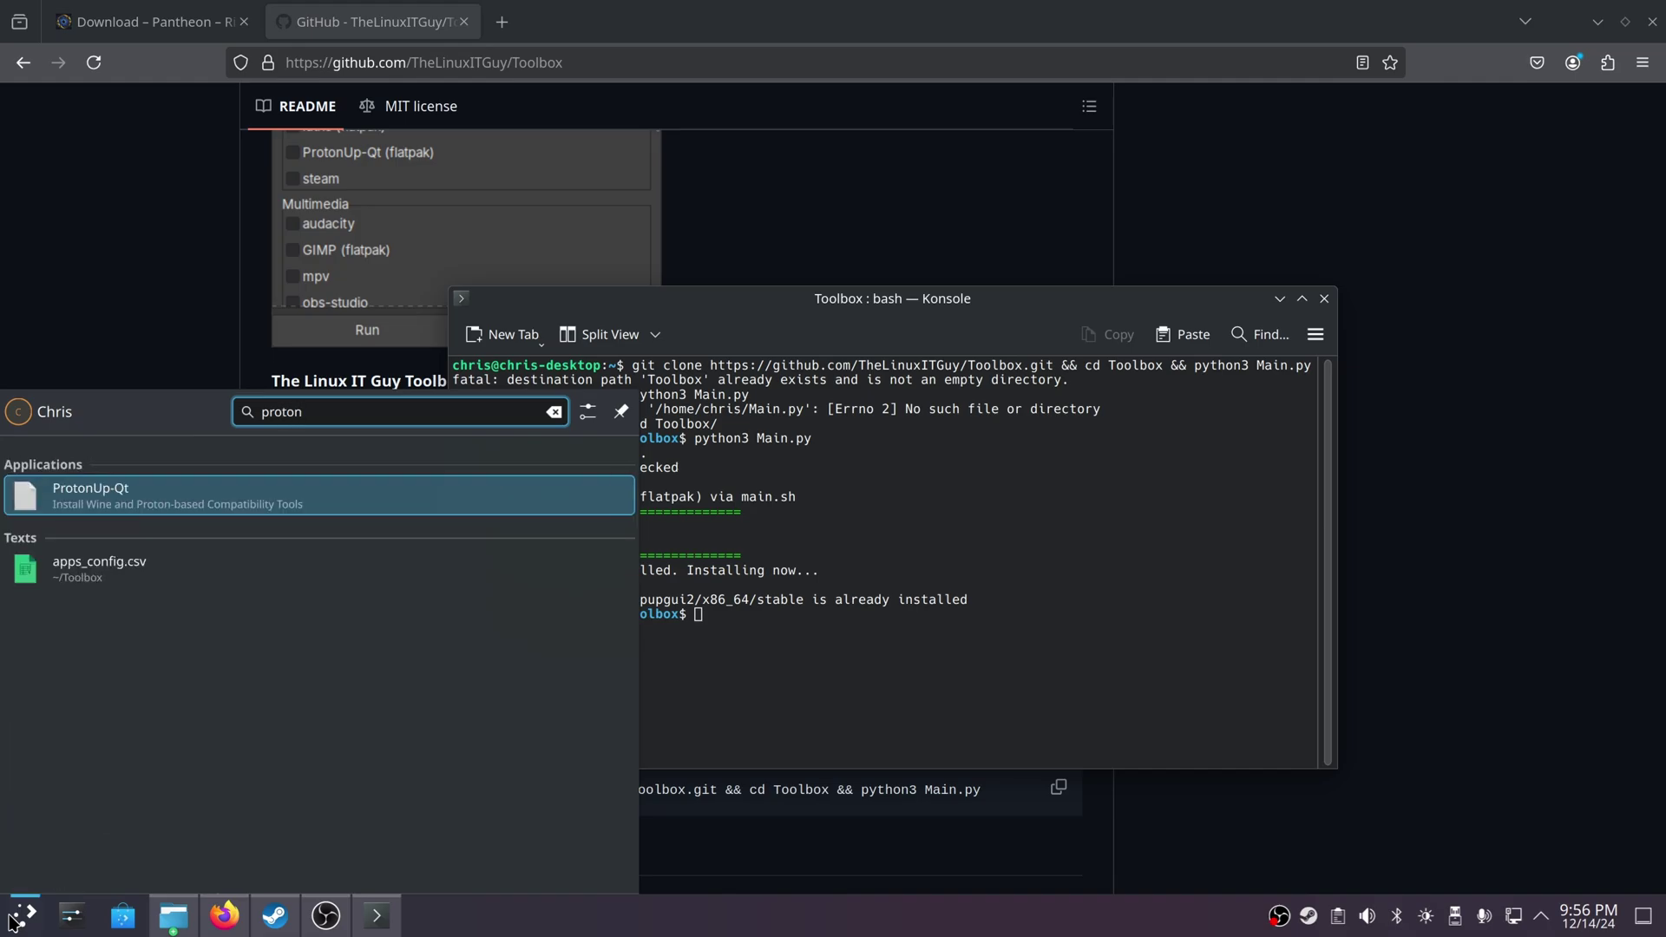
key("Return")
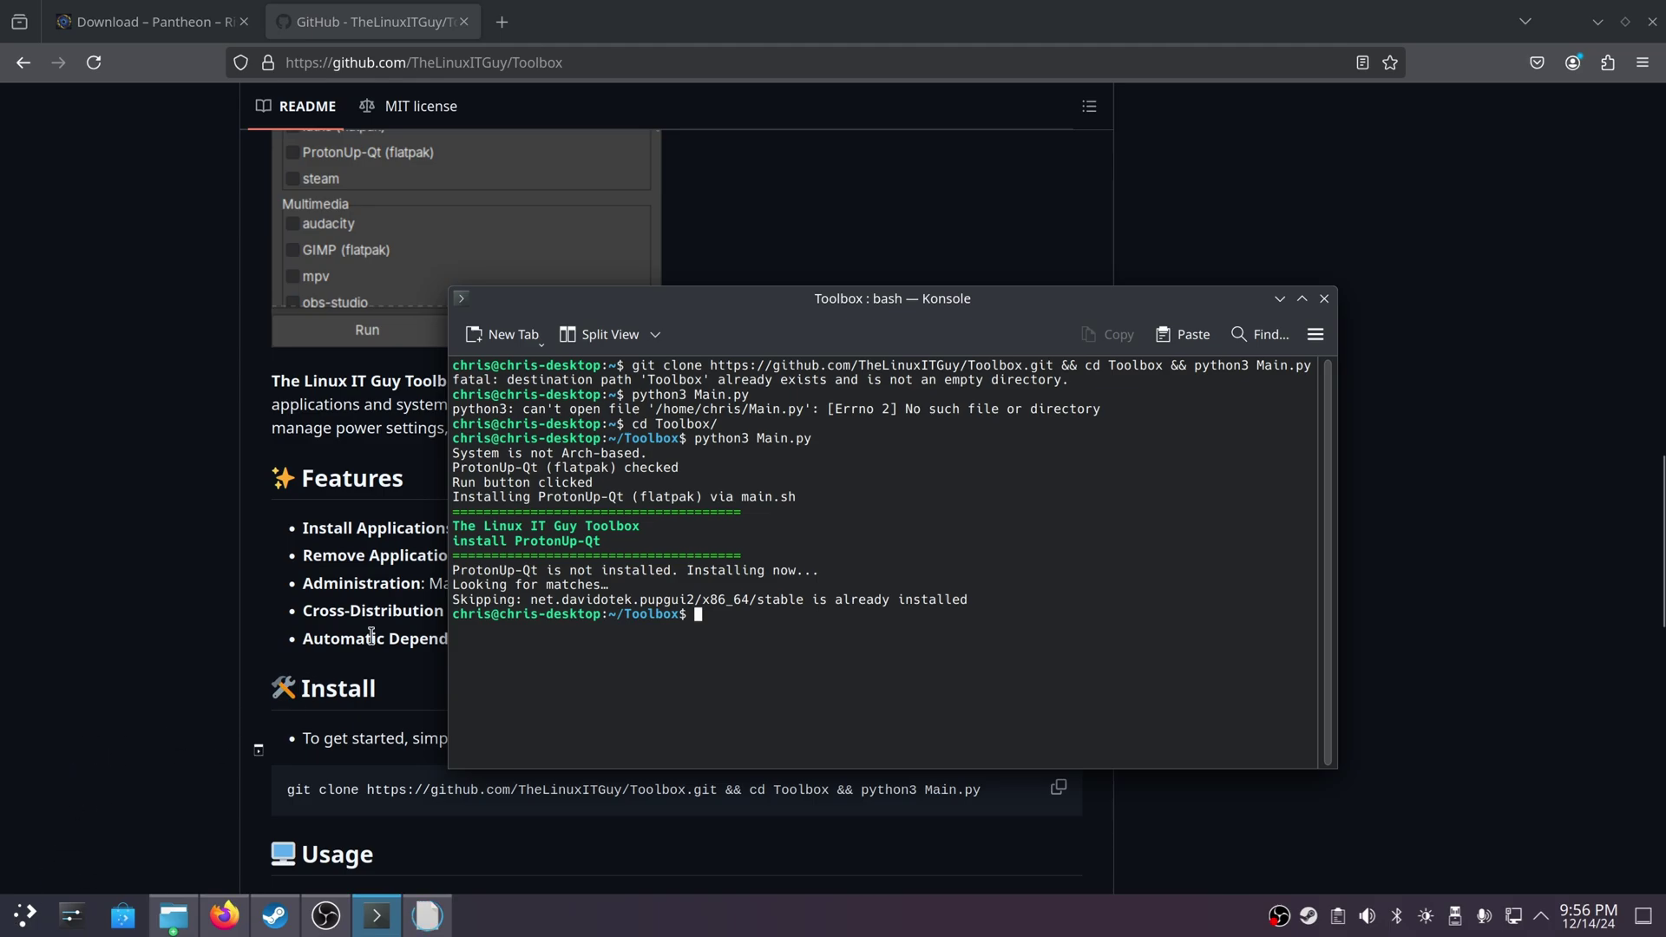
left_click_drag(849, 273, 927, 372)
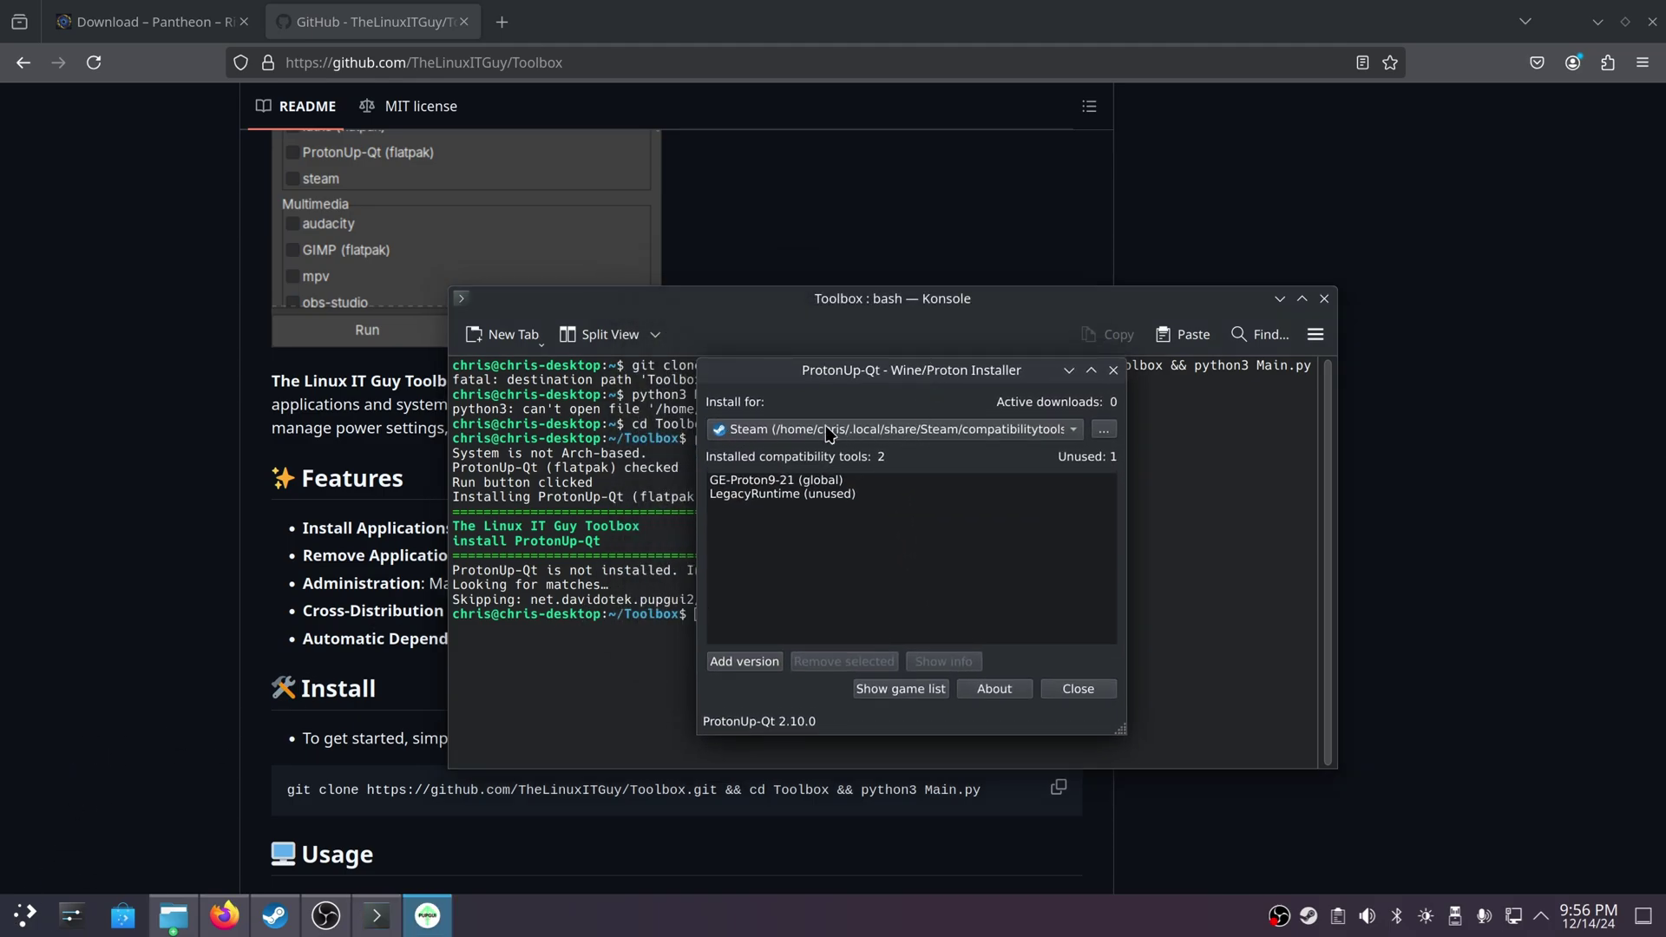
left_click(745, 662)
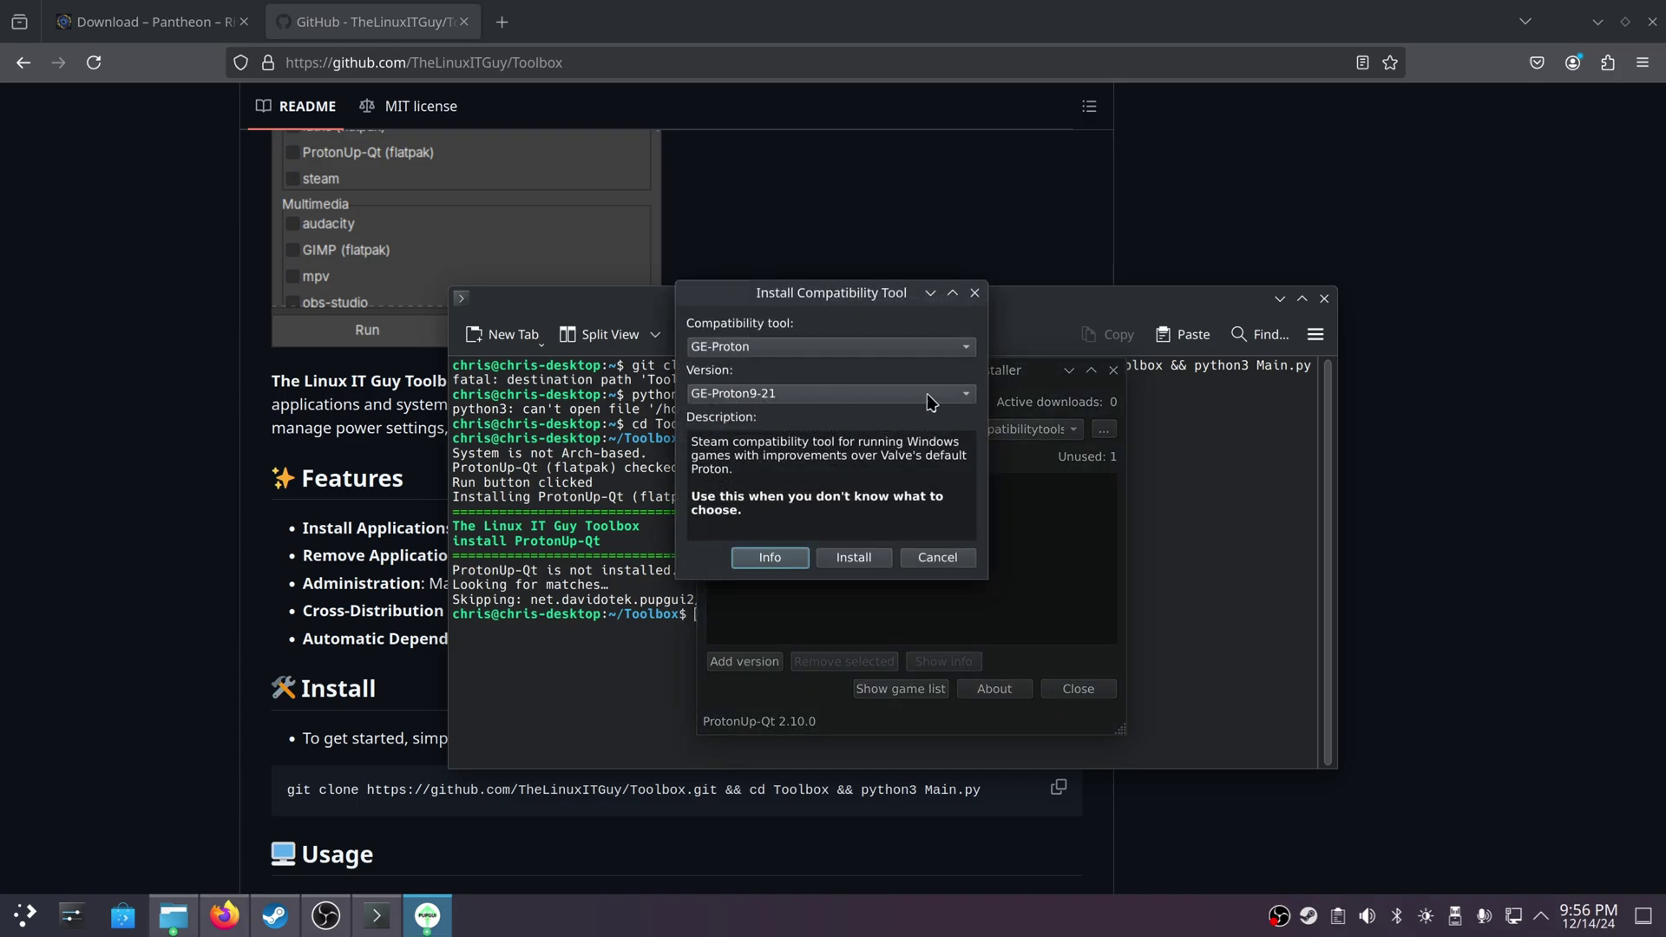
Step: Install GE-Proton9-20 for Steam through the Install Compatibility Tool dialog
left_click(968, 395)
left_click(802, 426)
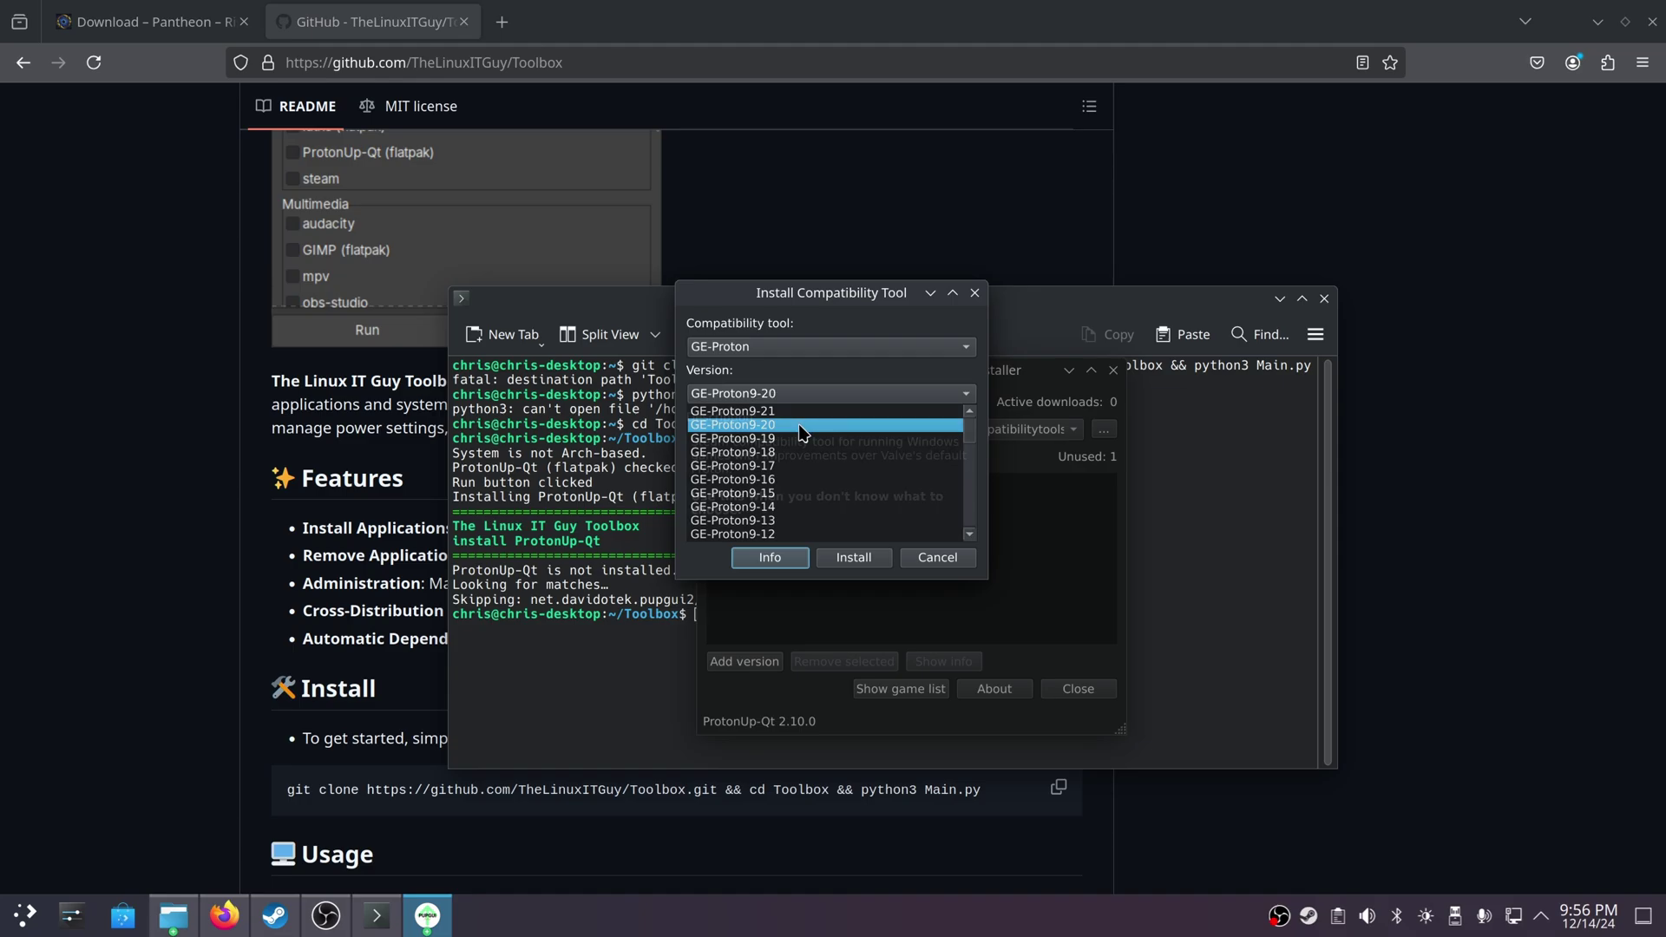
left_click(853, 558)
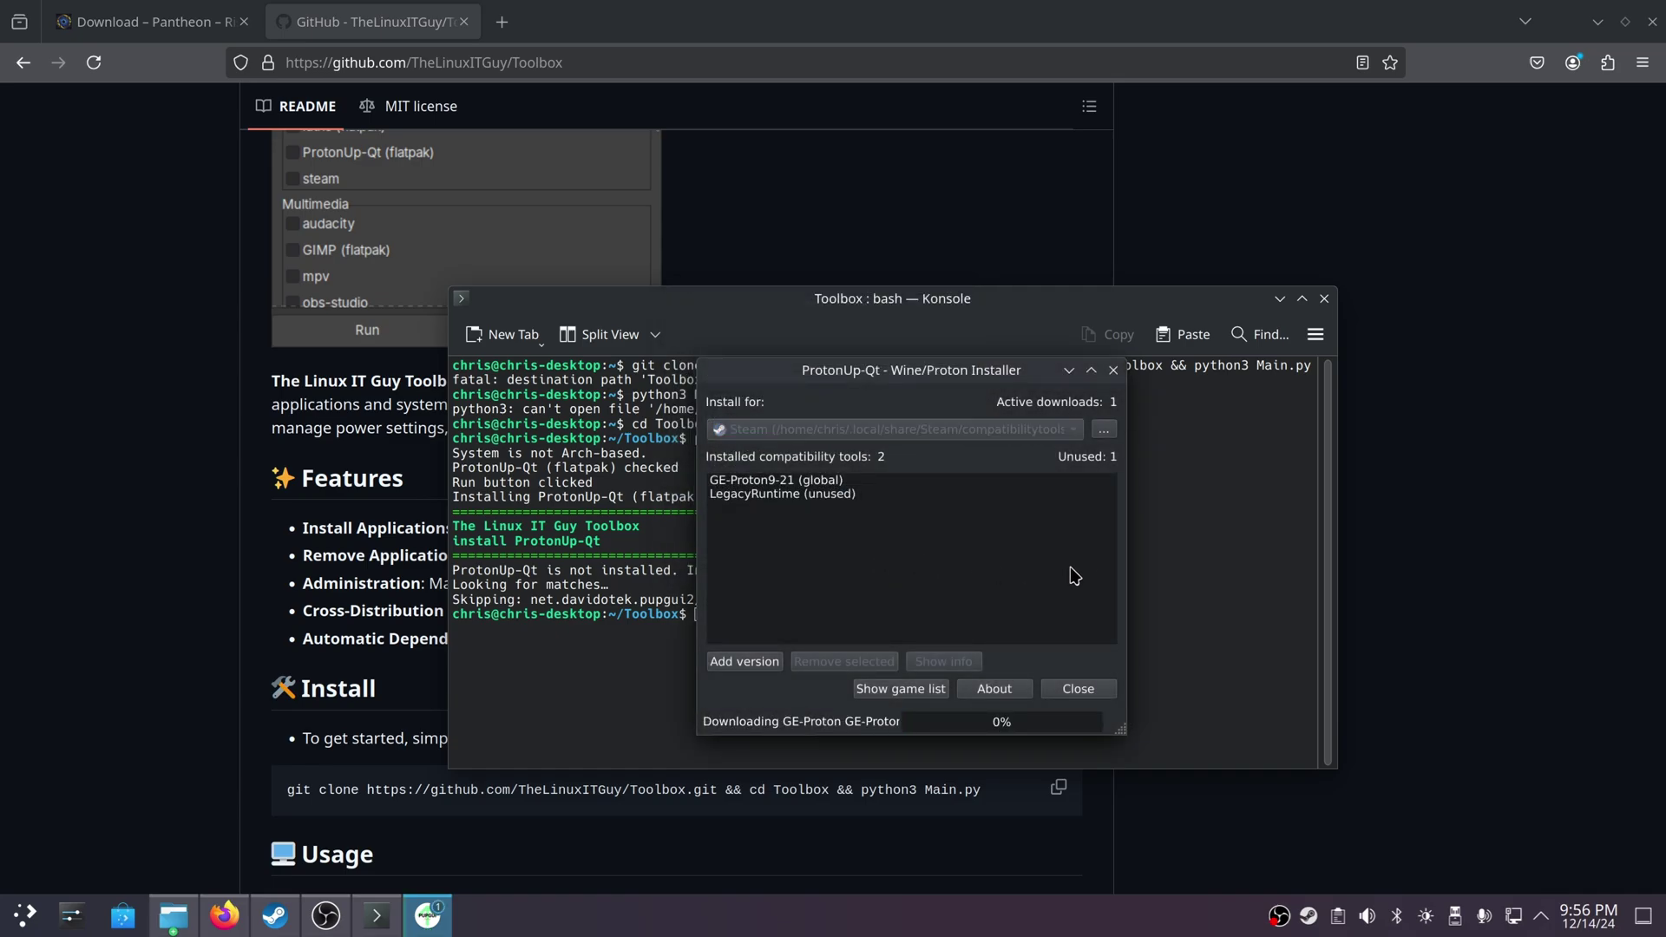
left_click_drag(1115, 718, 1256, 731)
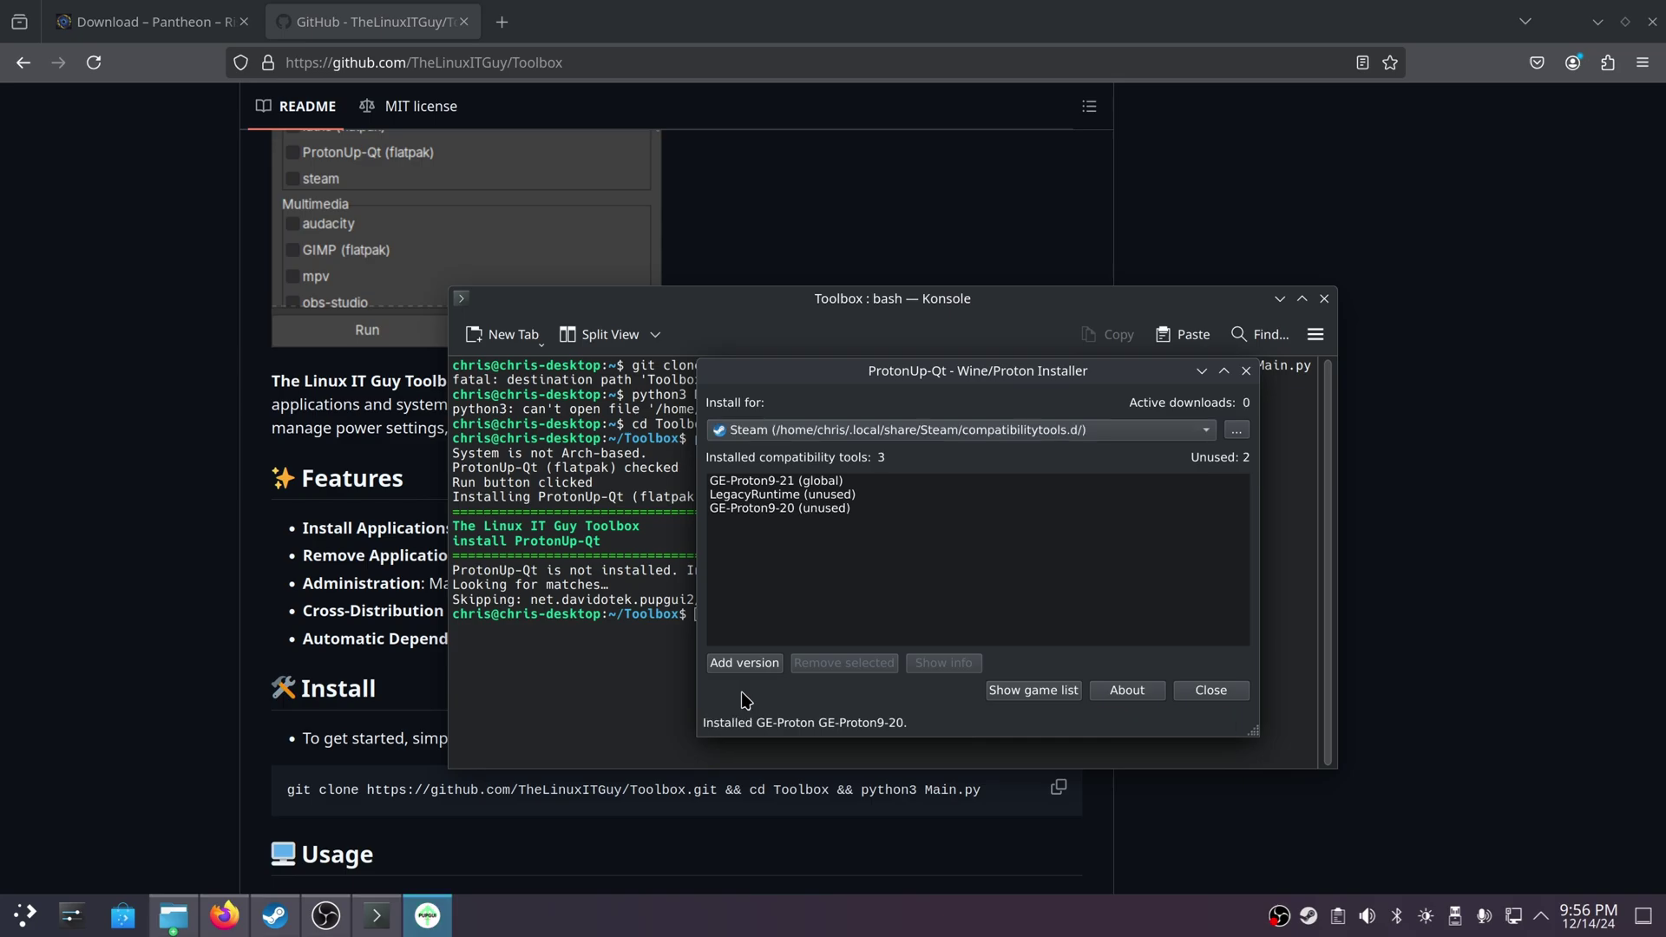
Step: Select the GE-Proton9-21 (global) entry, close ProtonUp-Qt and the terminal, and return to Steam
left_click(803, 491)
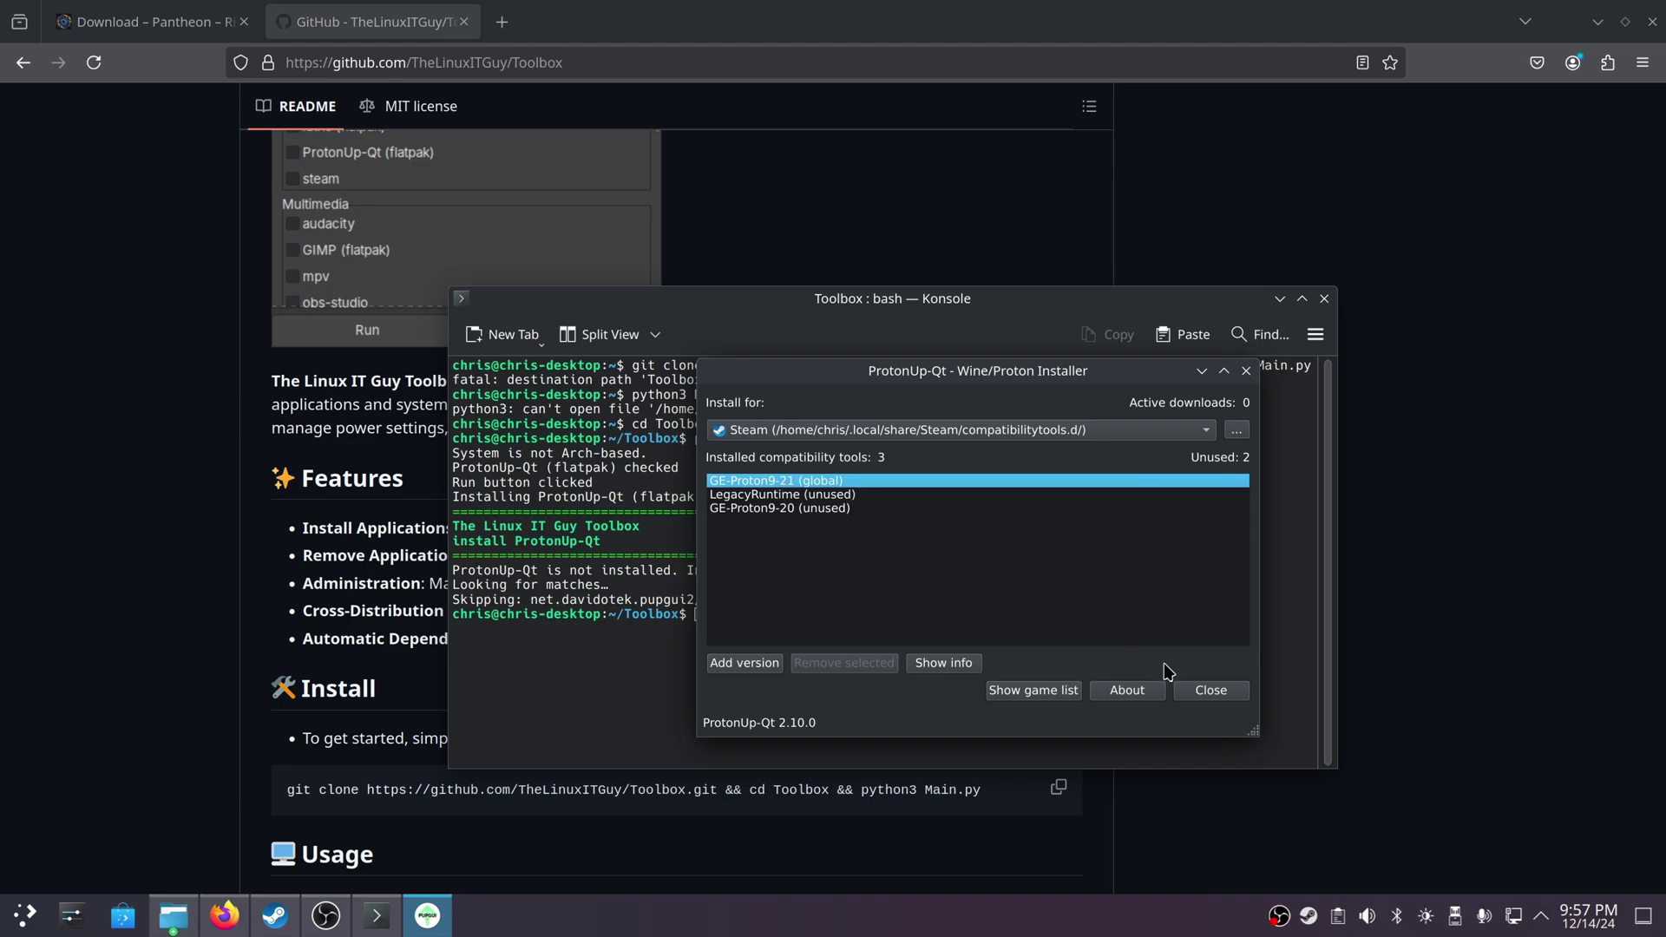
left_click(1217, 694)
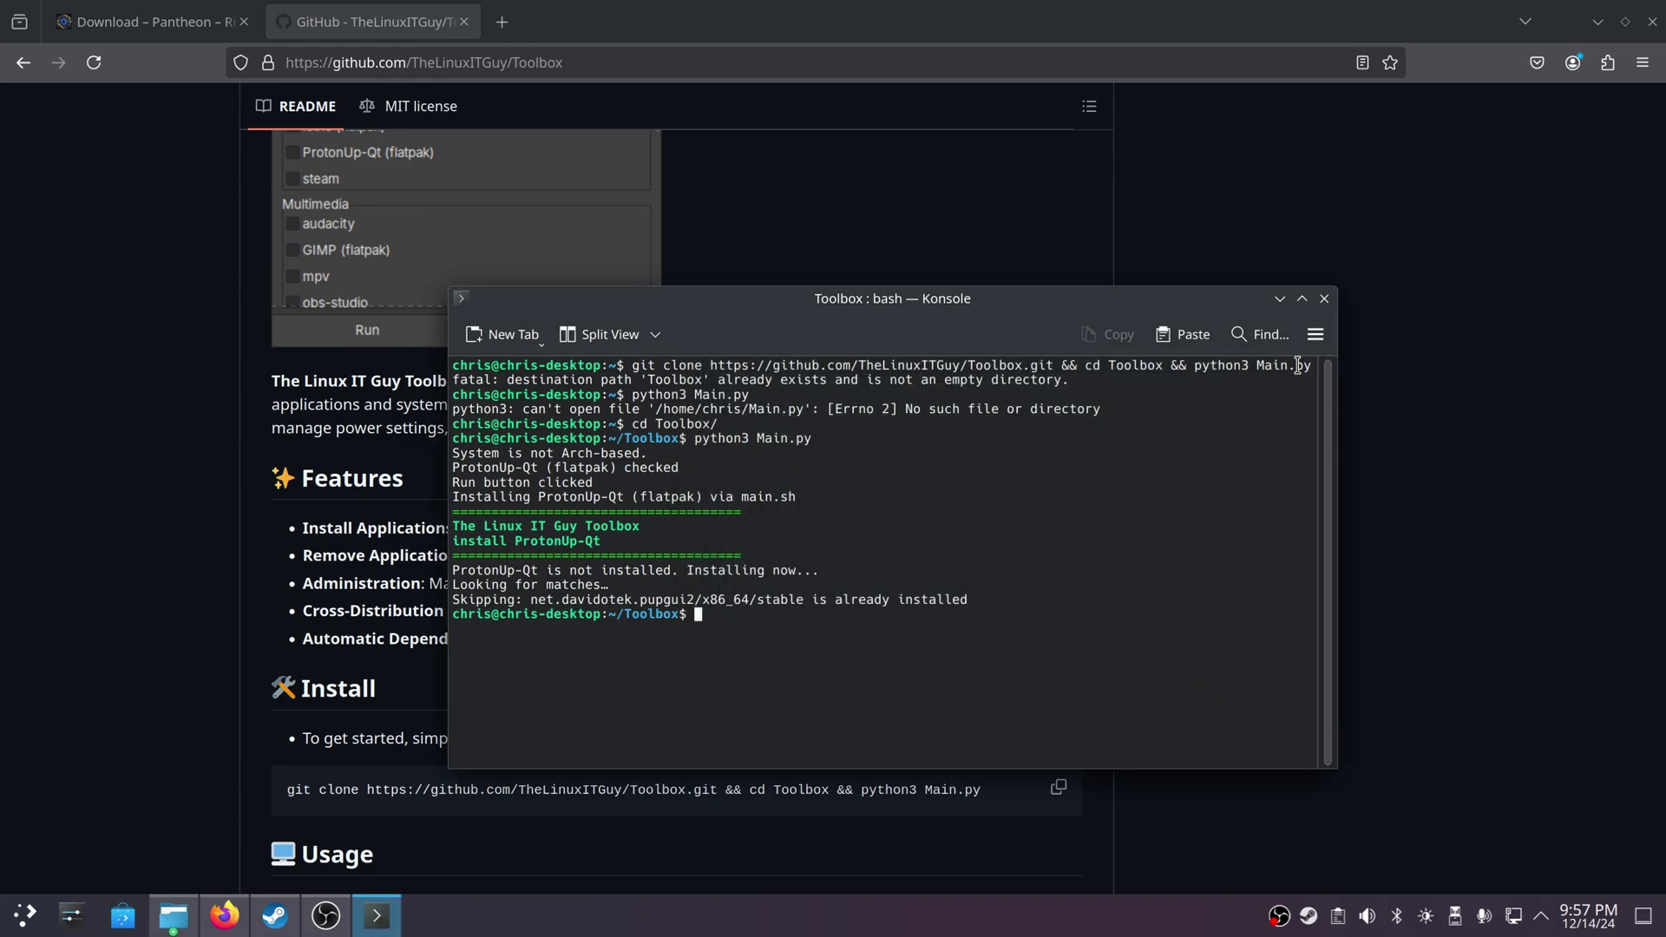
left_click(1324, 299)
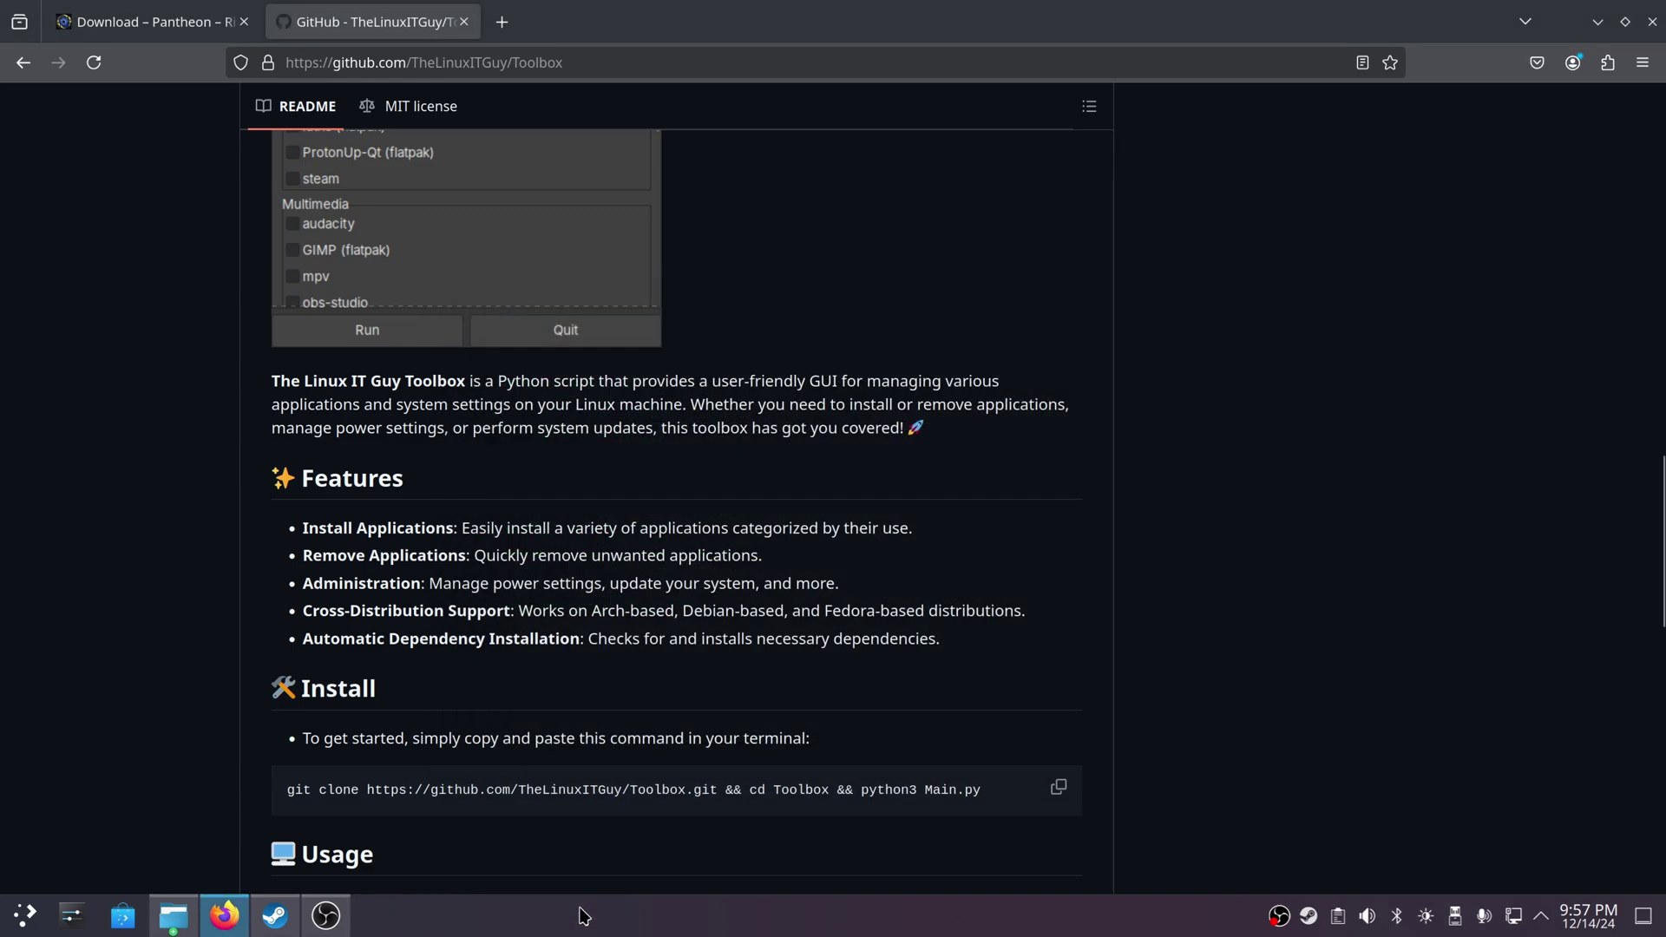
left_click(275, 915)
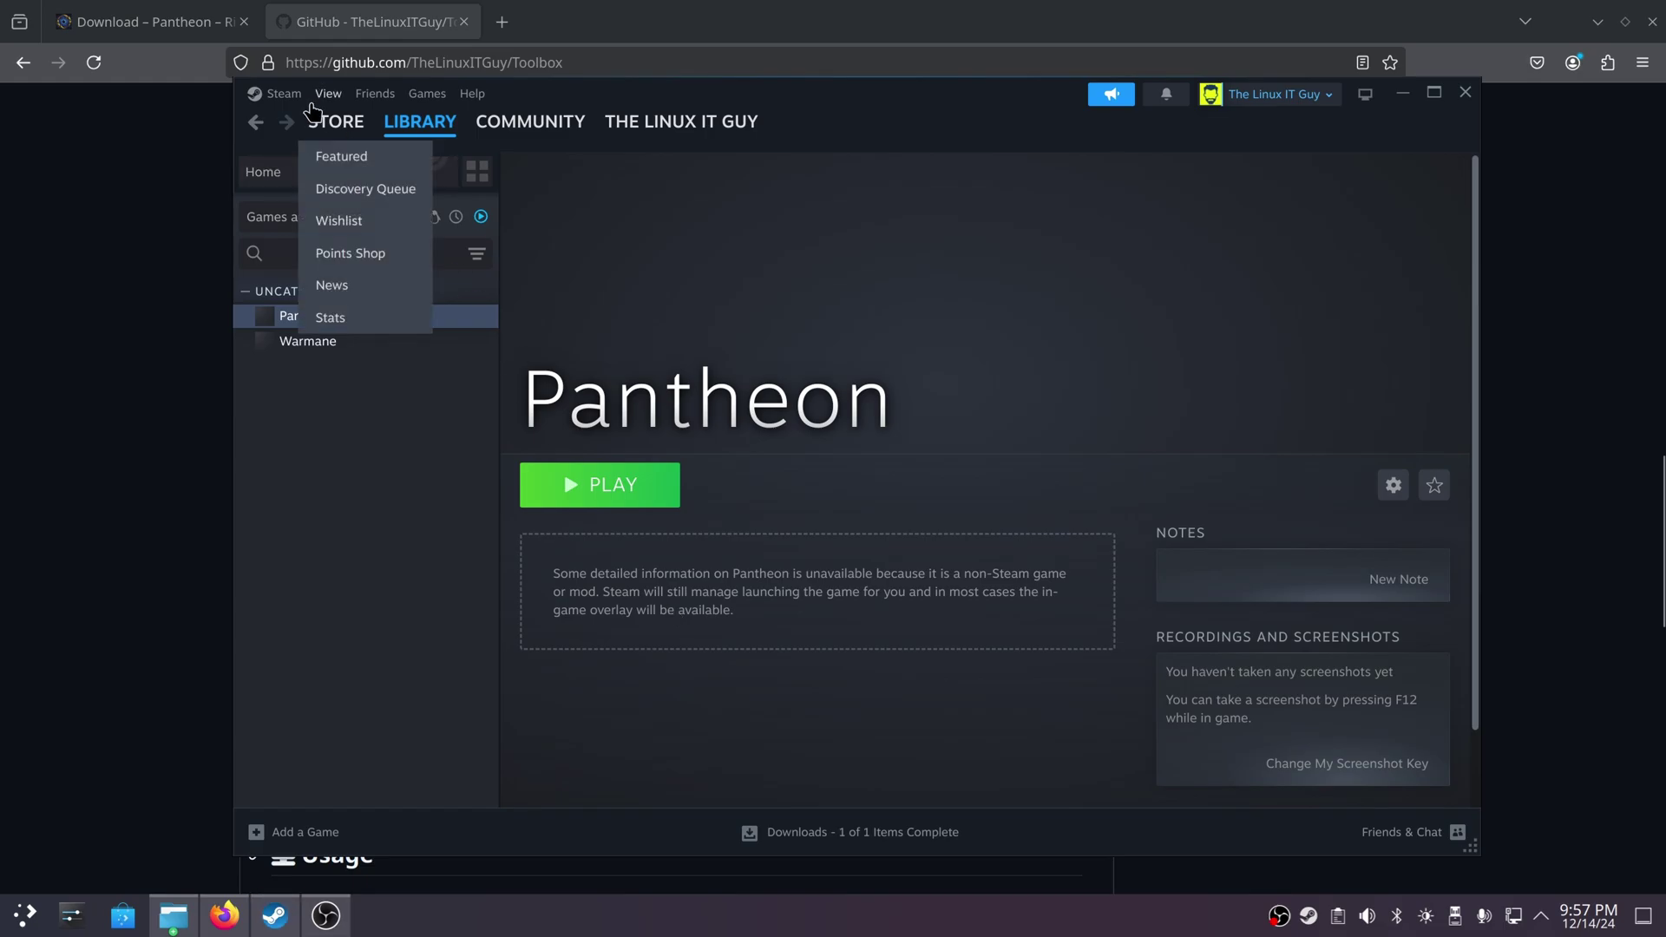
left_click(278, 94)
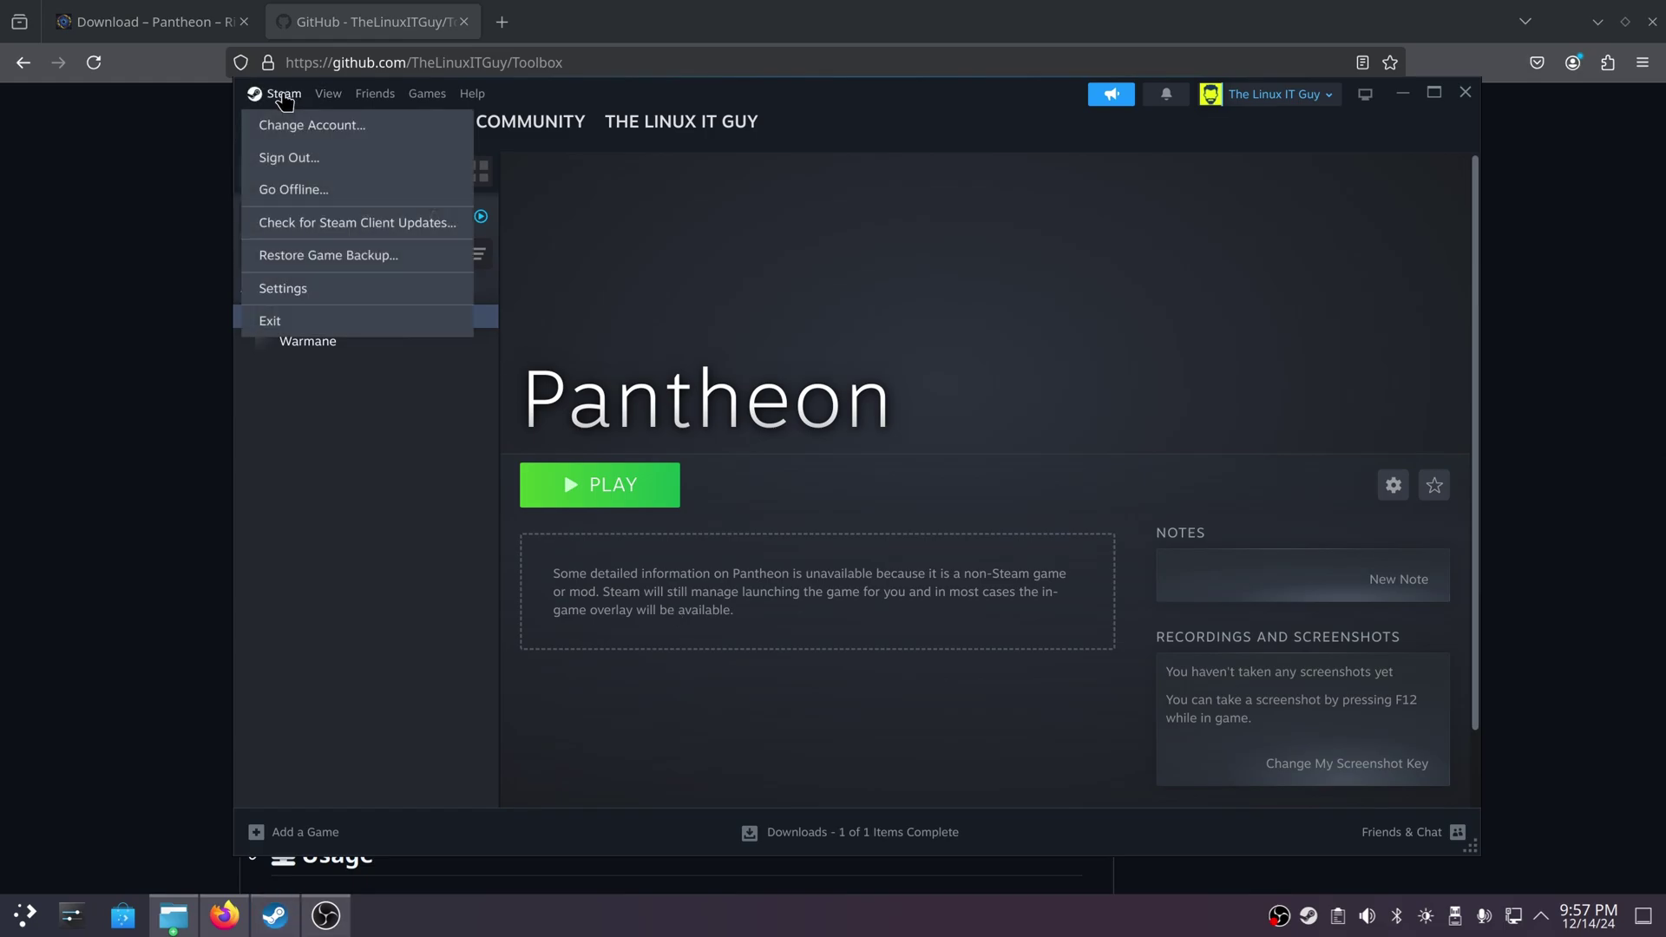
left_click(280, 292)
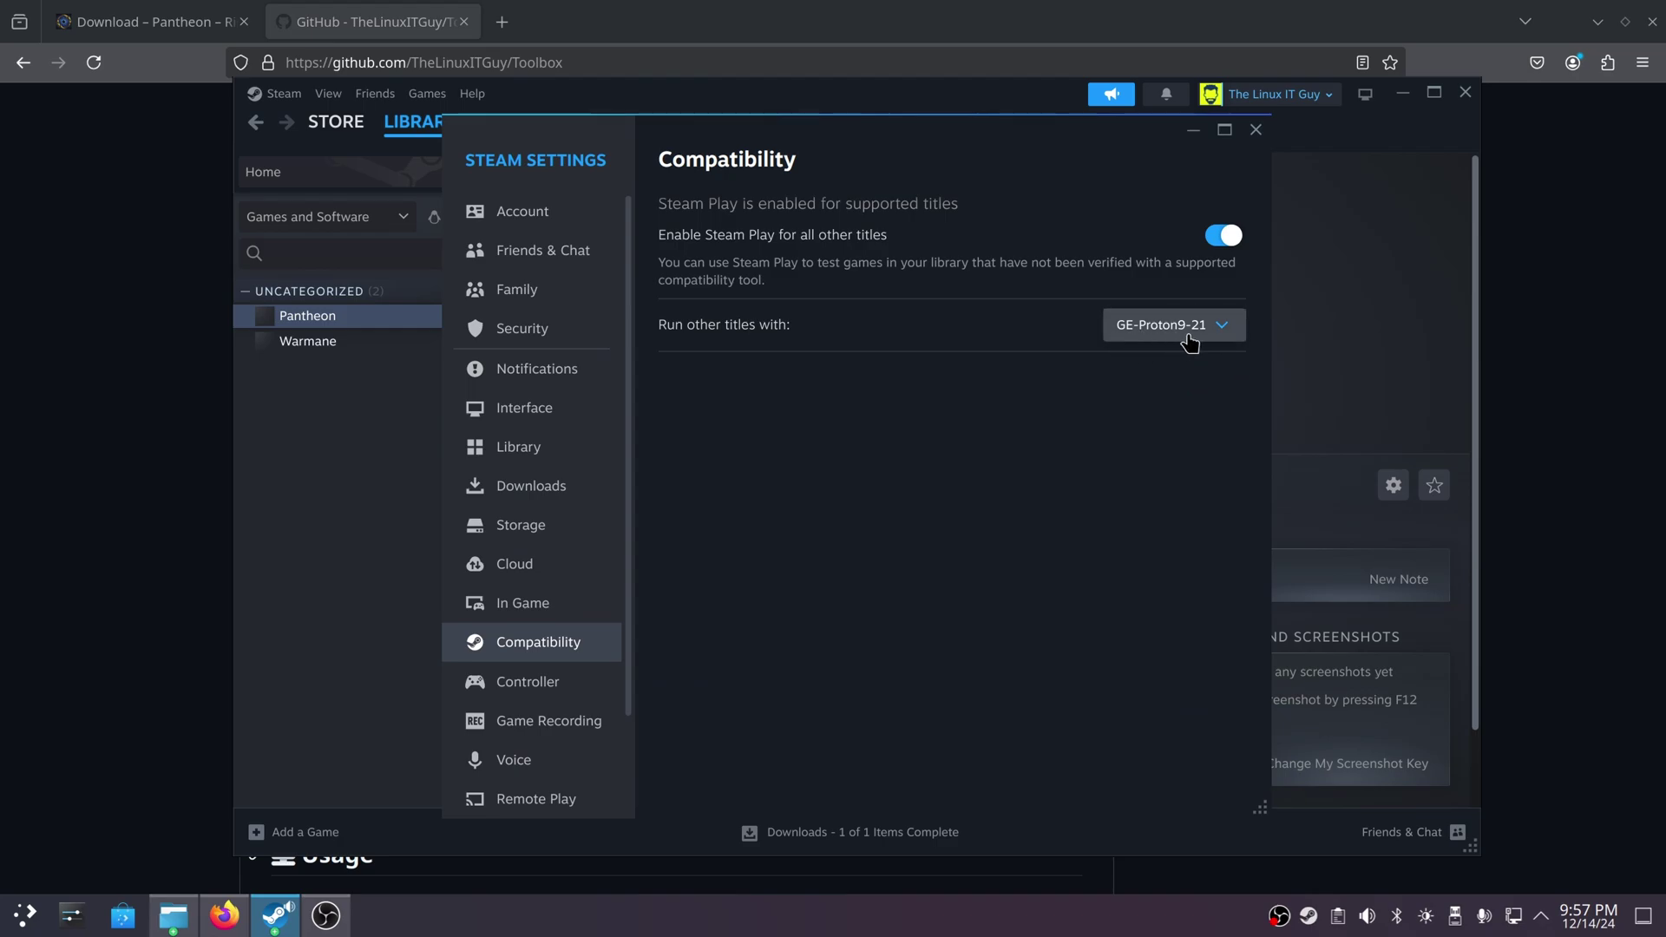
left_click(1255, 129)
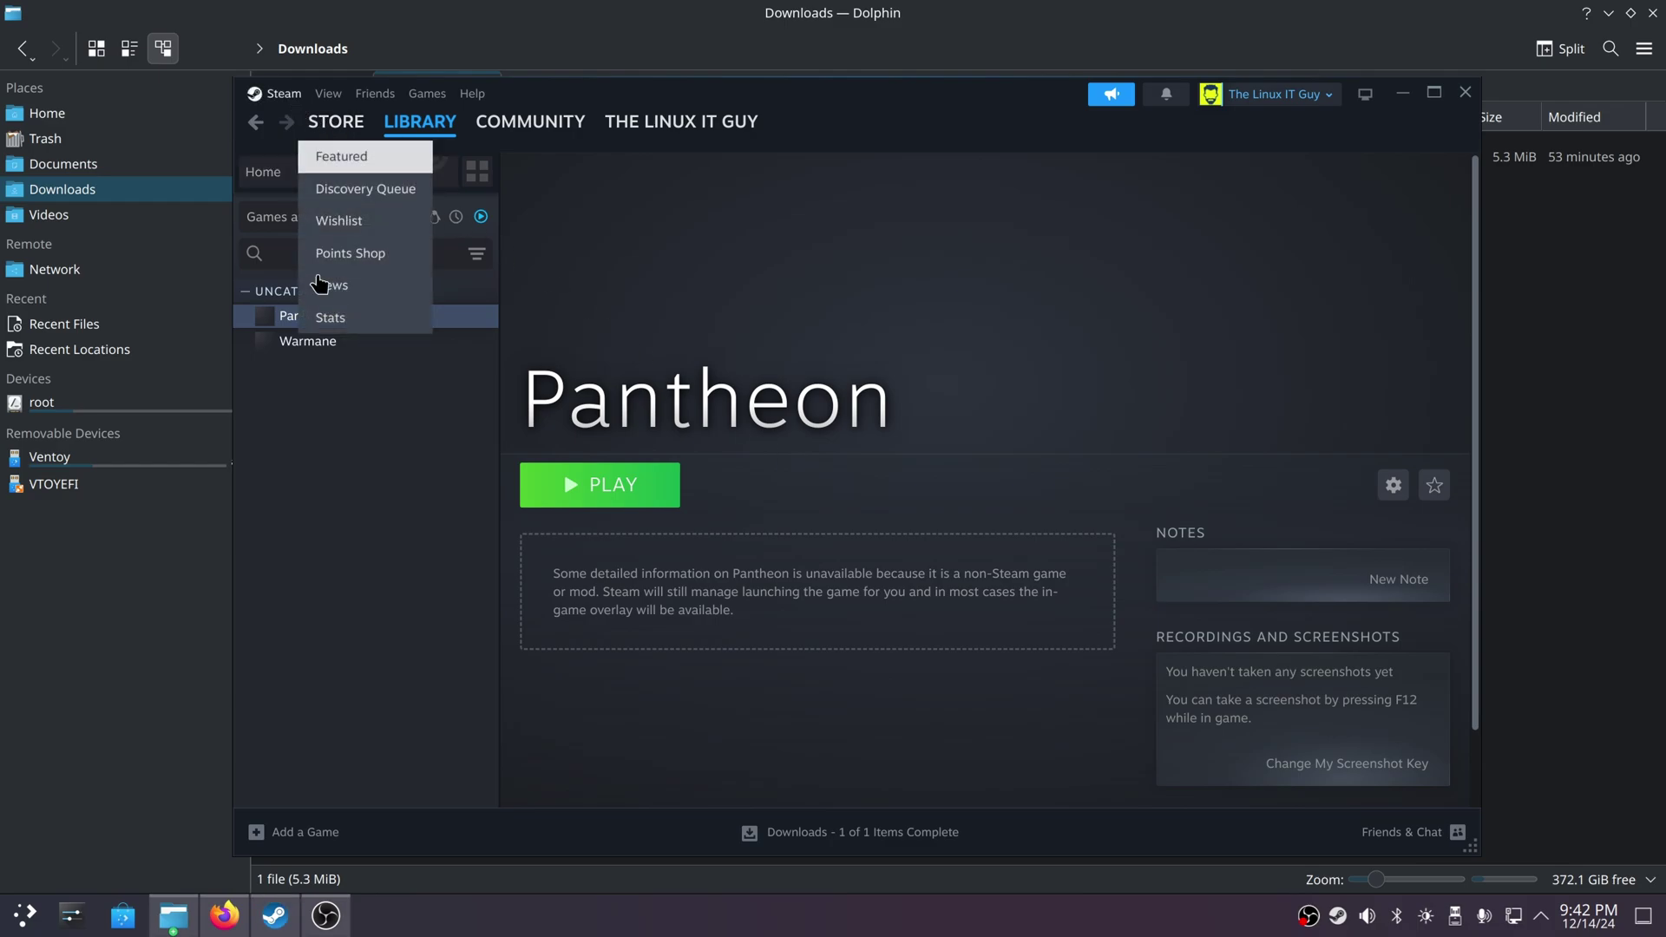
Step: Open Steam Settings > Storage and browse the local Steam library folder in Dolphin
left_click(279, 93)
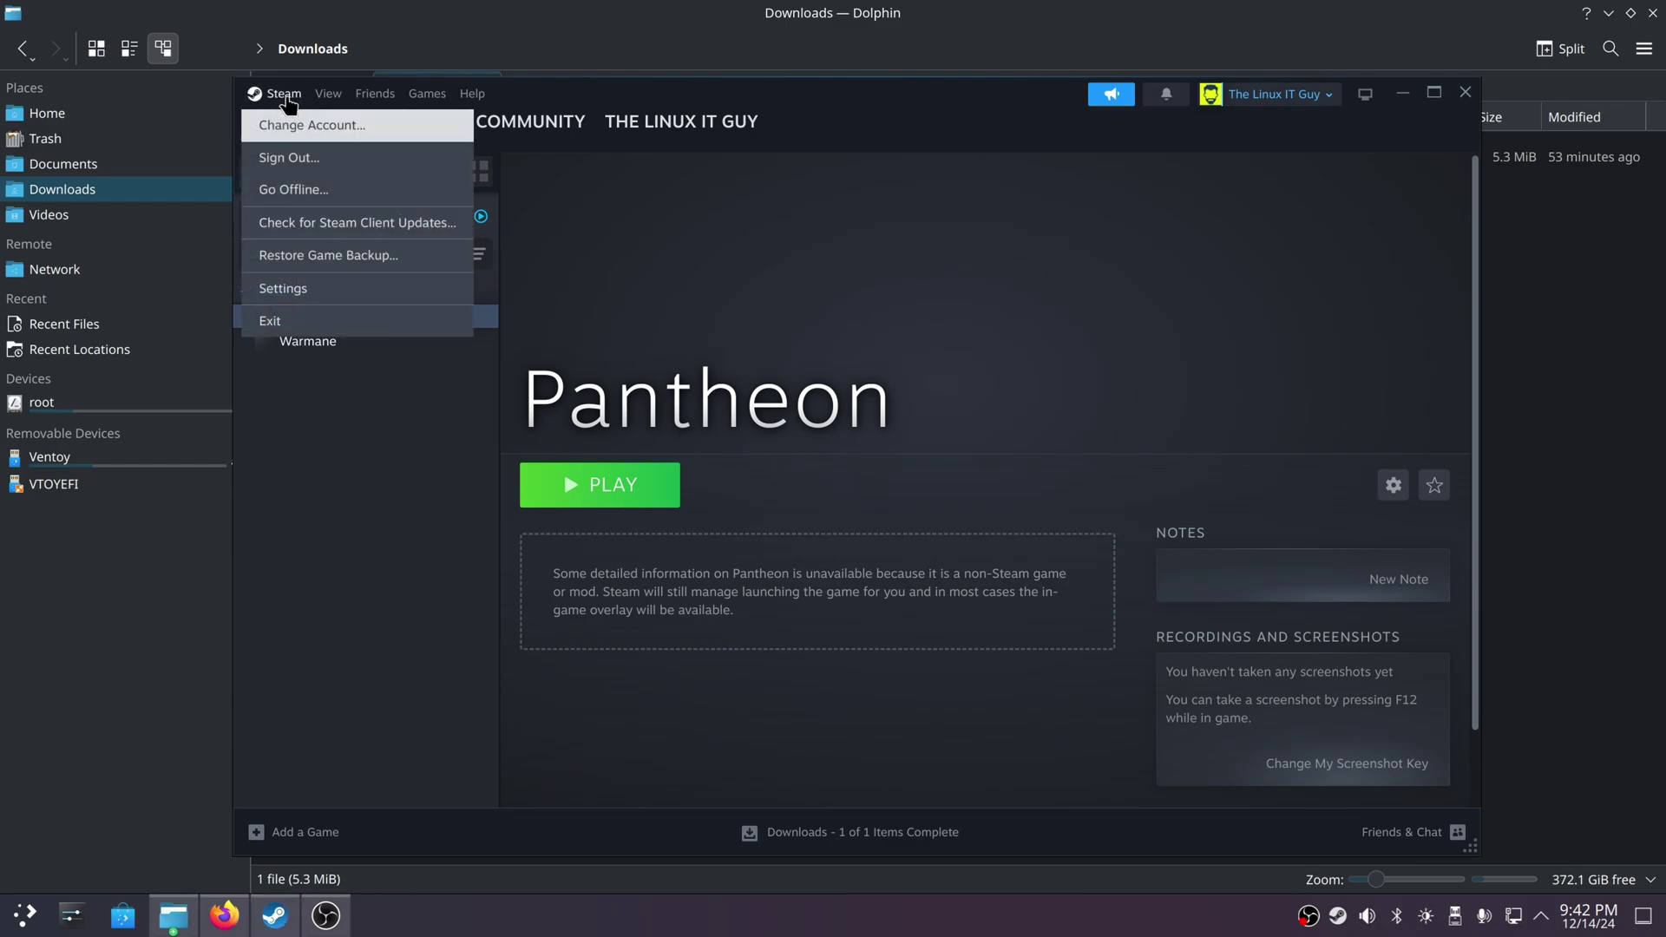
left_click(291, 289)
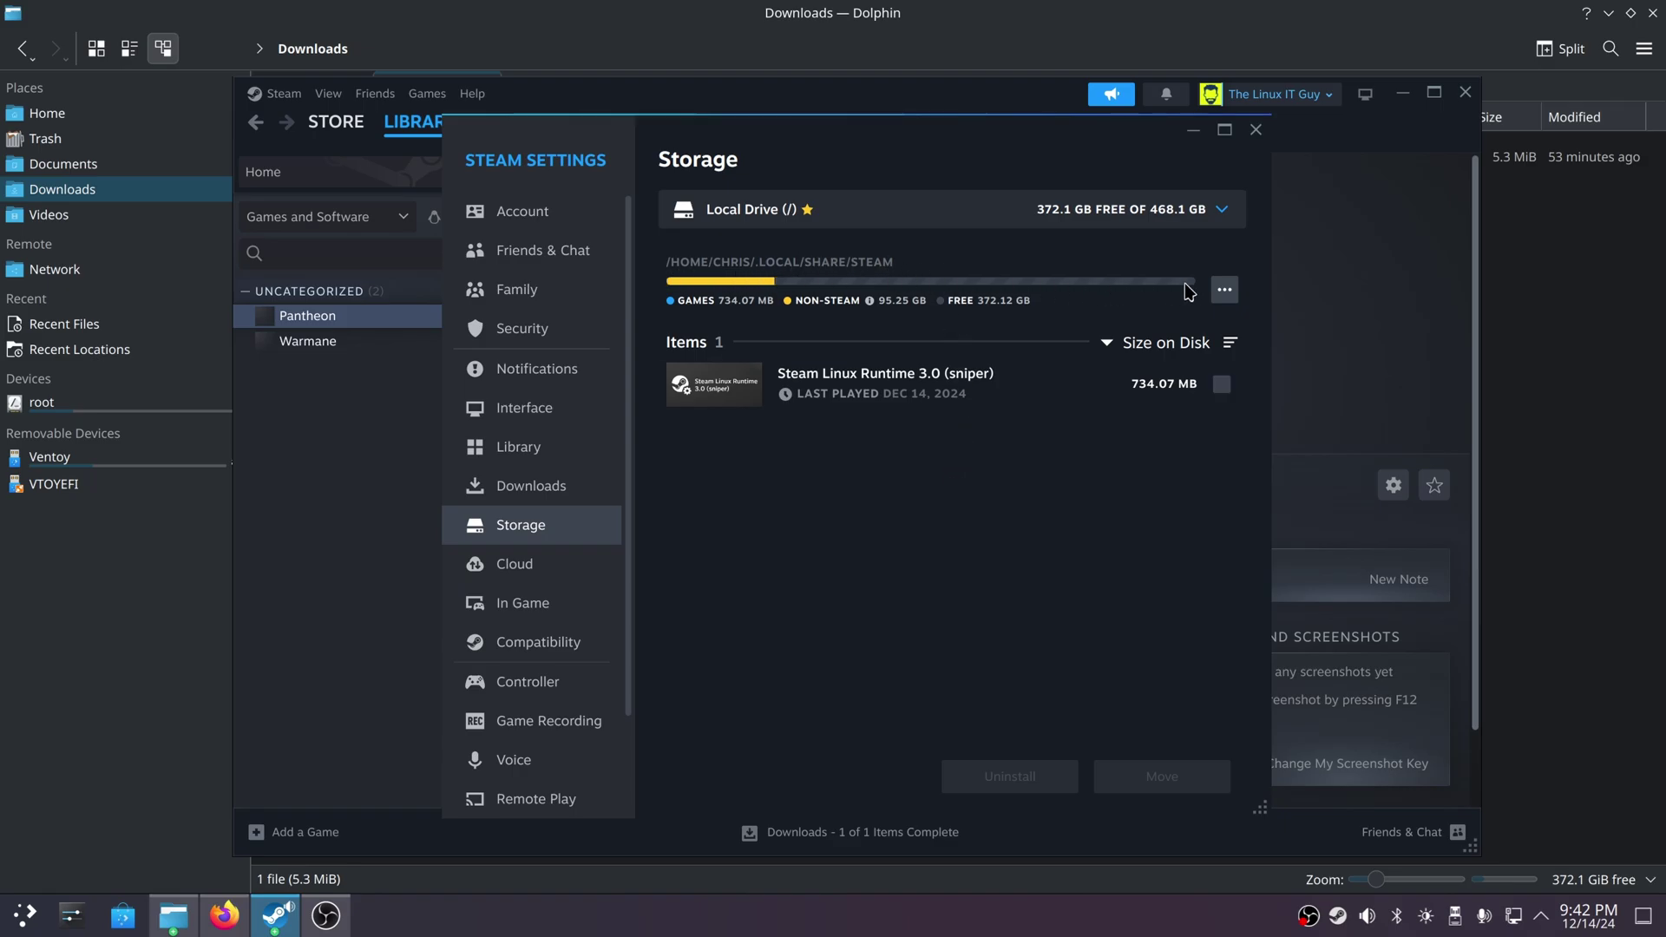
left_click(1224, 289)
left_click(1165, 323)
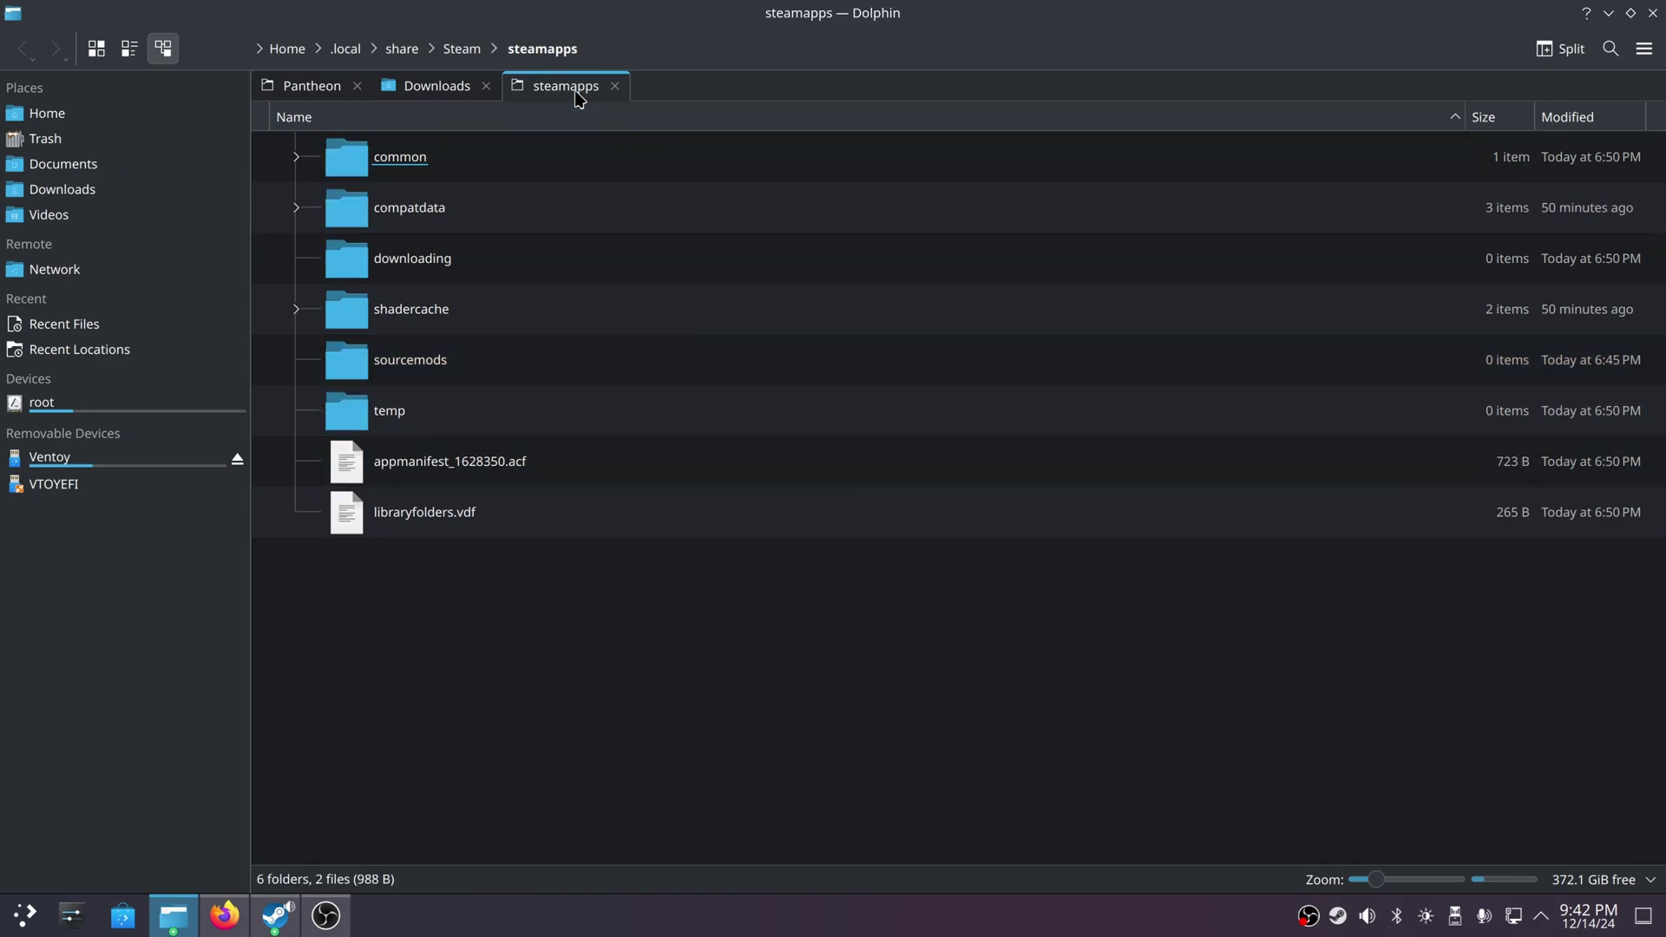
left_click(412, 215)
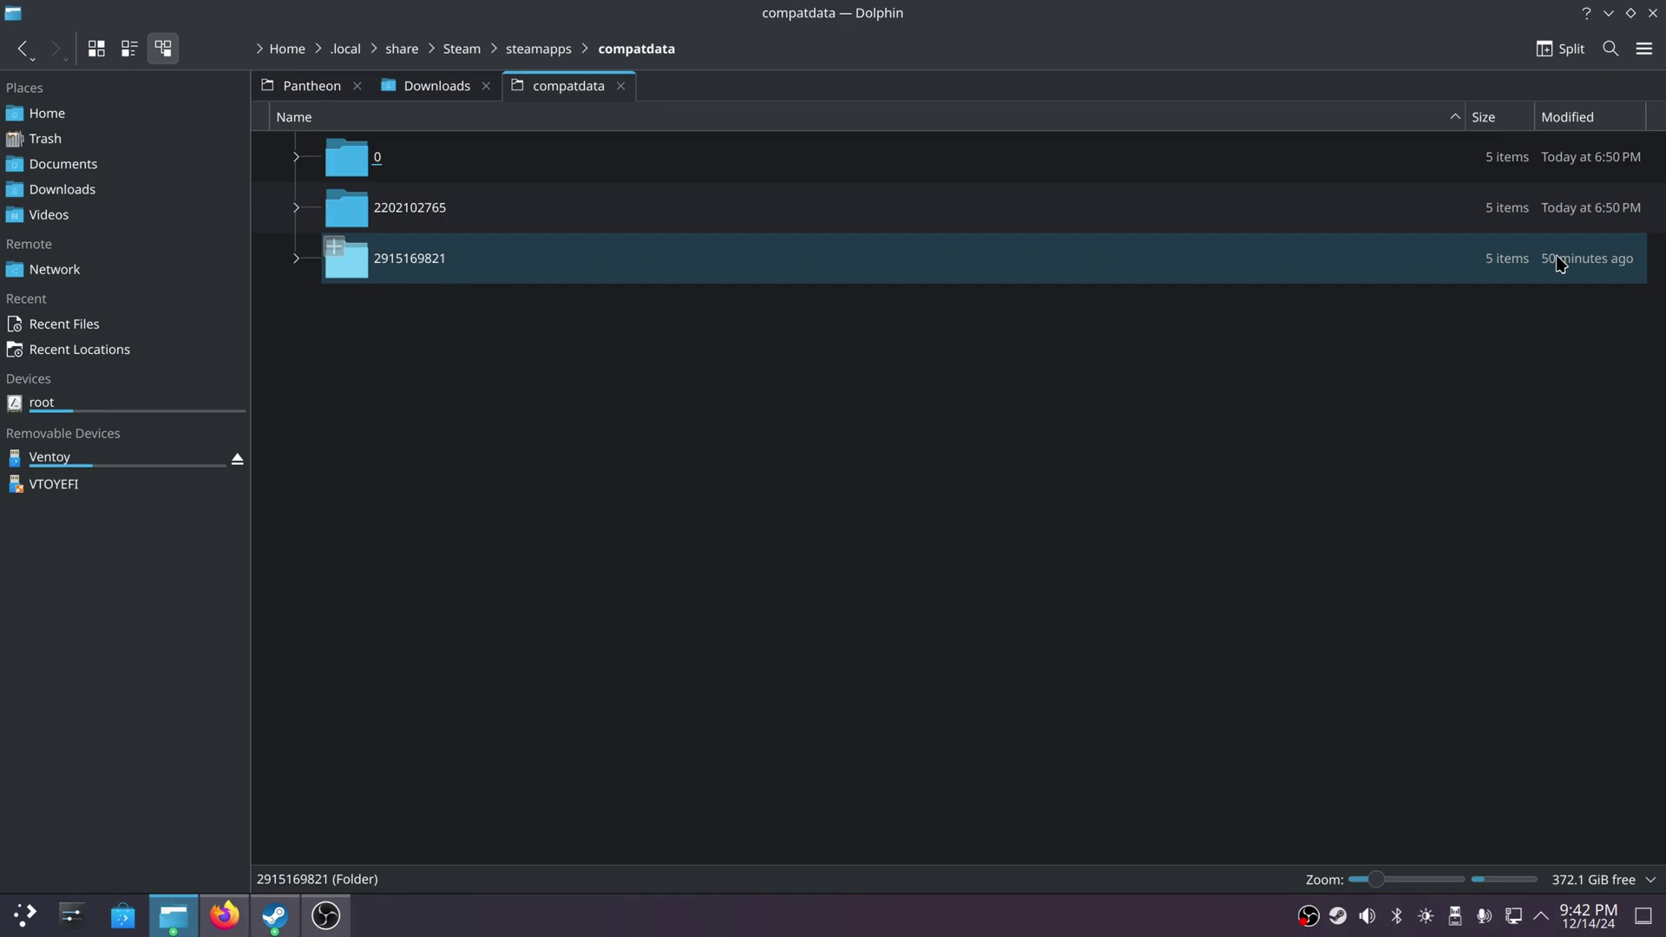
left_click(440, 266)
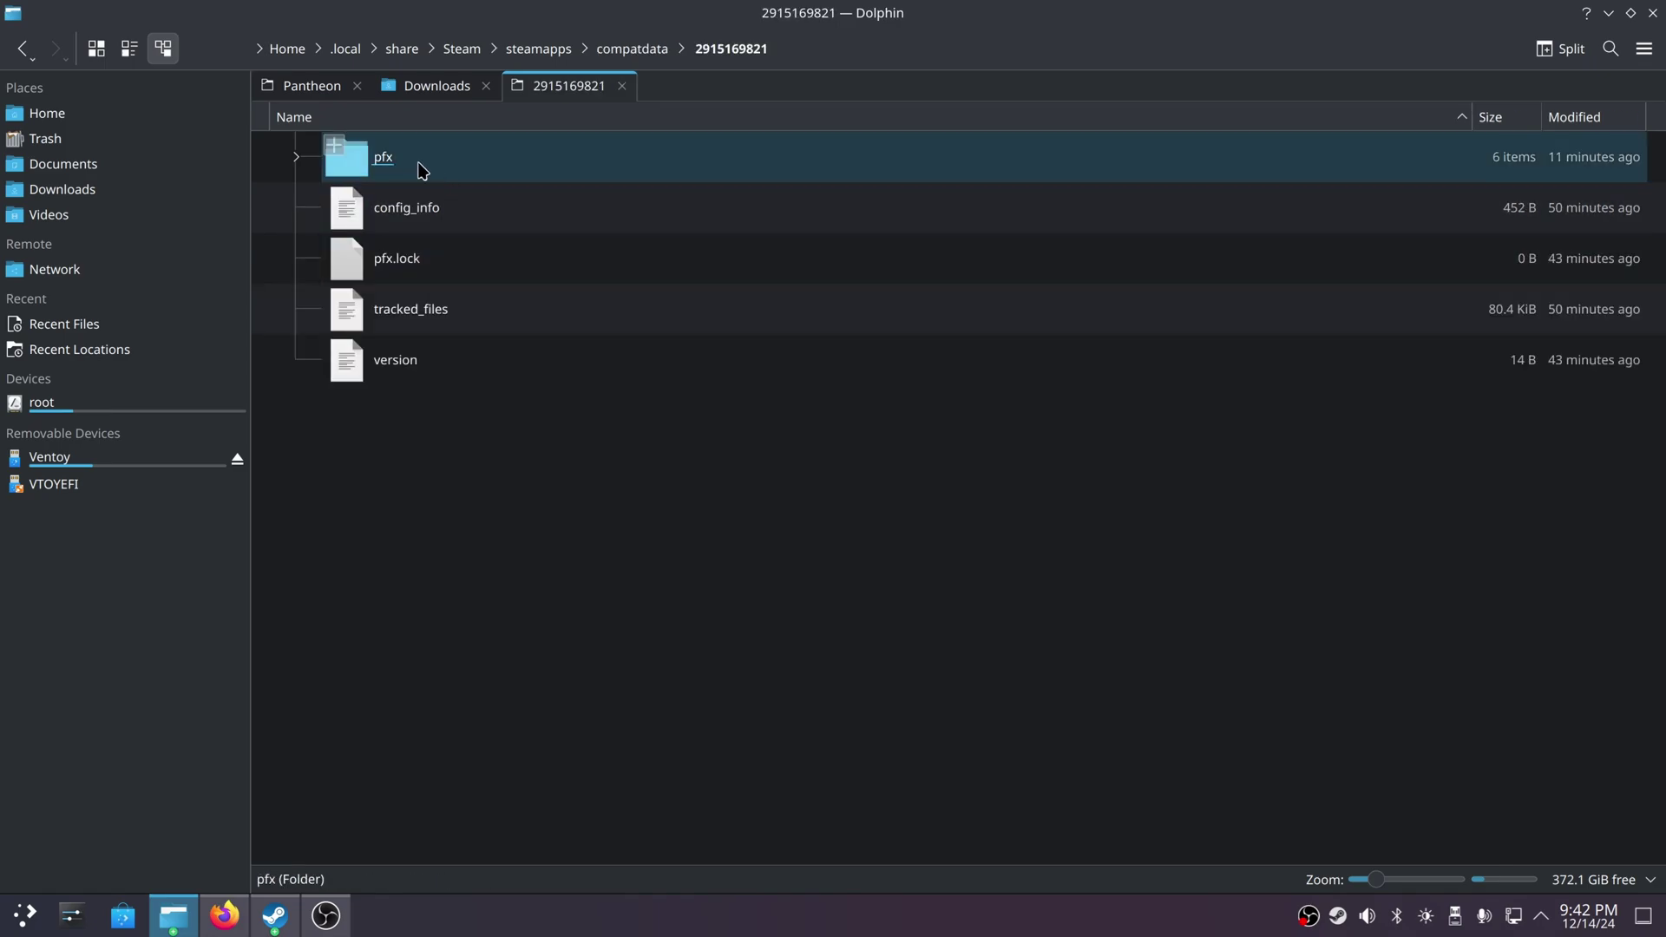
left_click(411, 162)
left_click(399, 207)
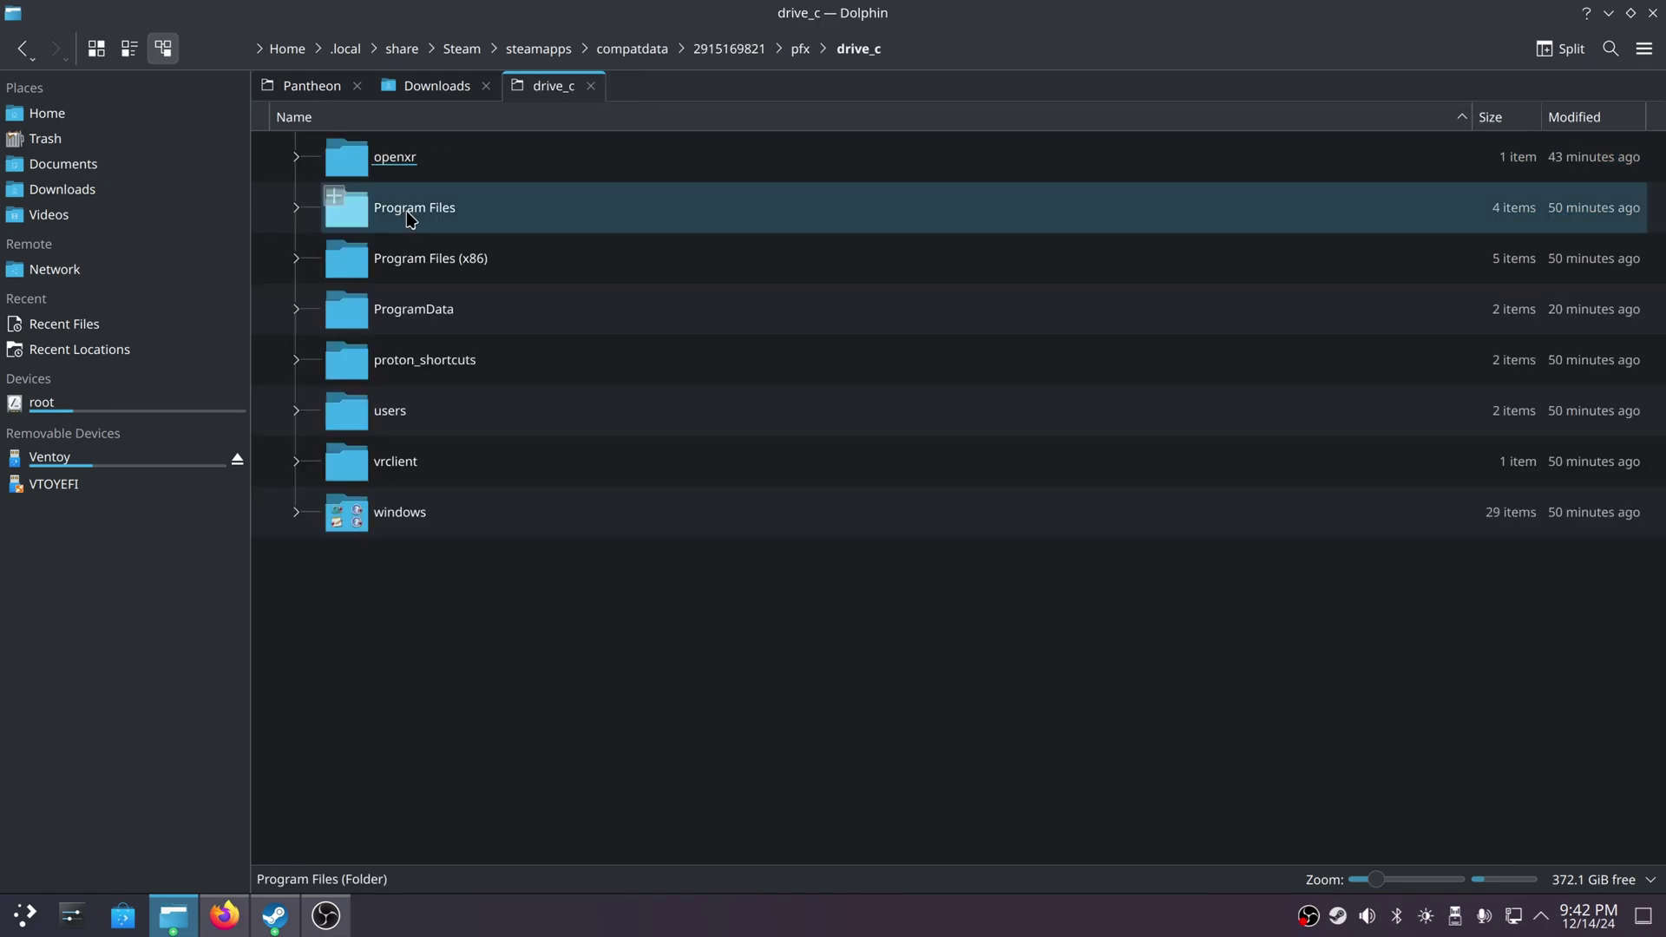
left_click(400, 413)
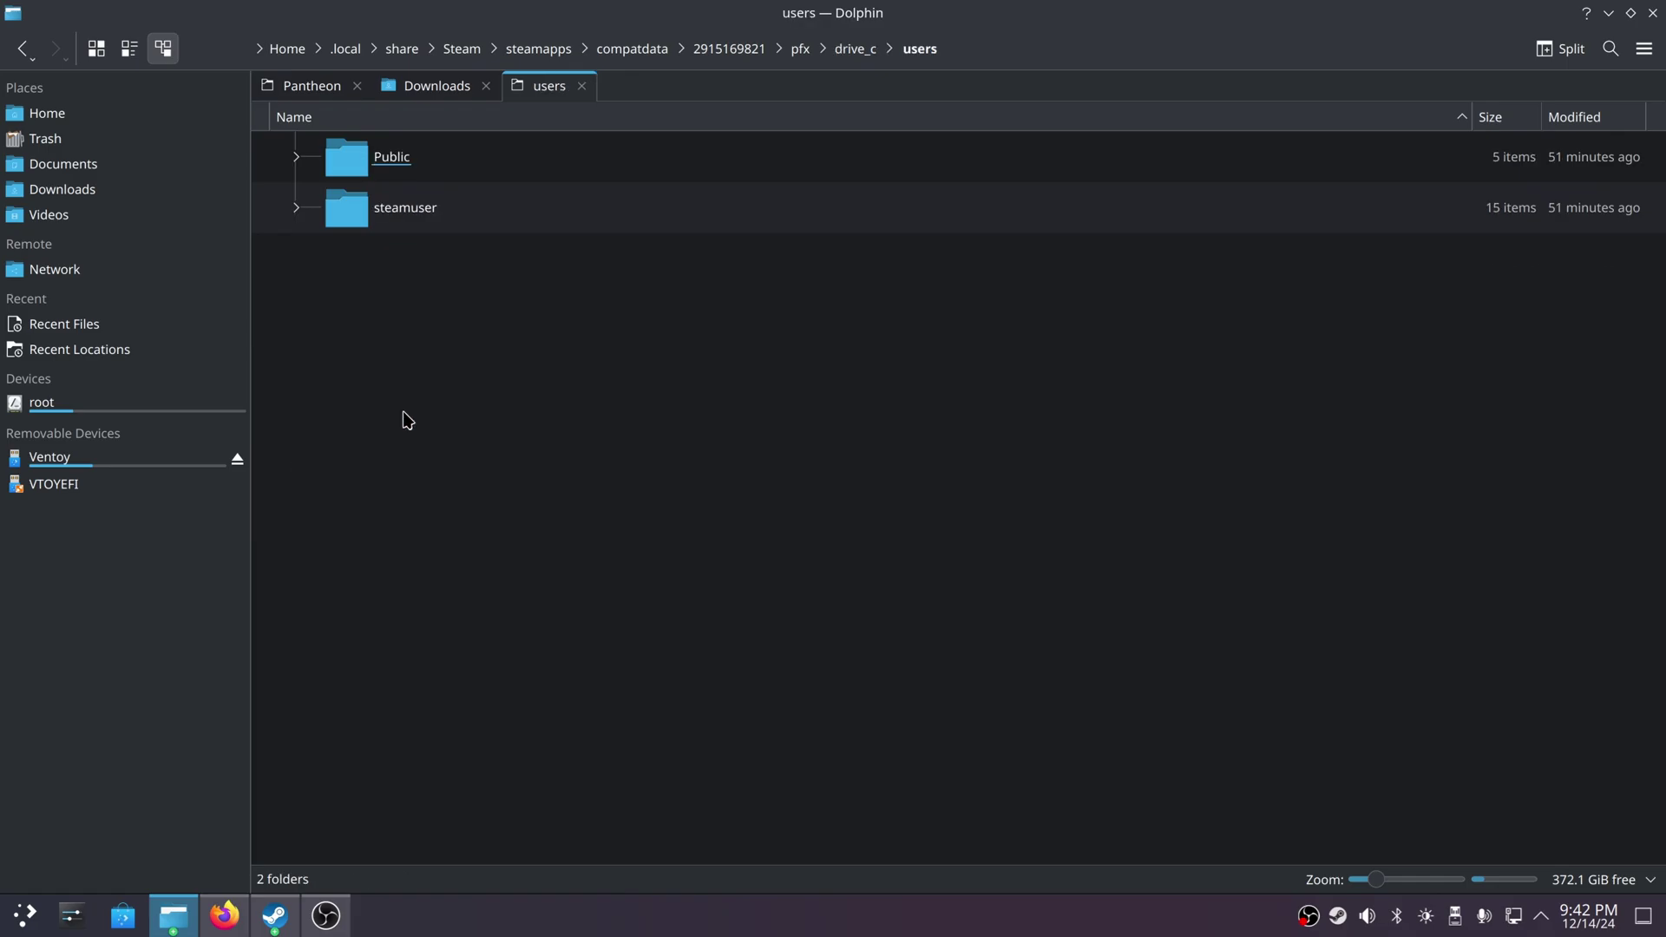
left_click(398, 216)
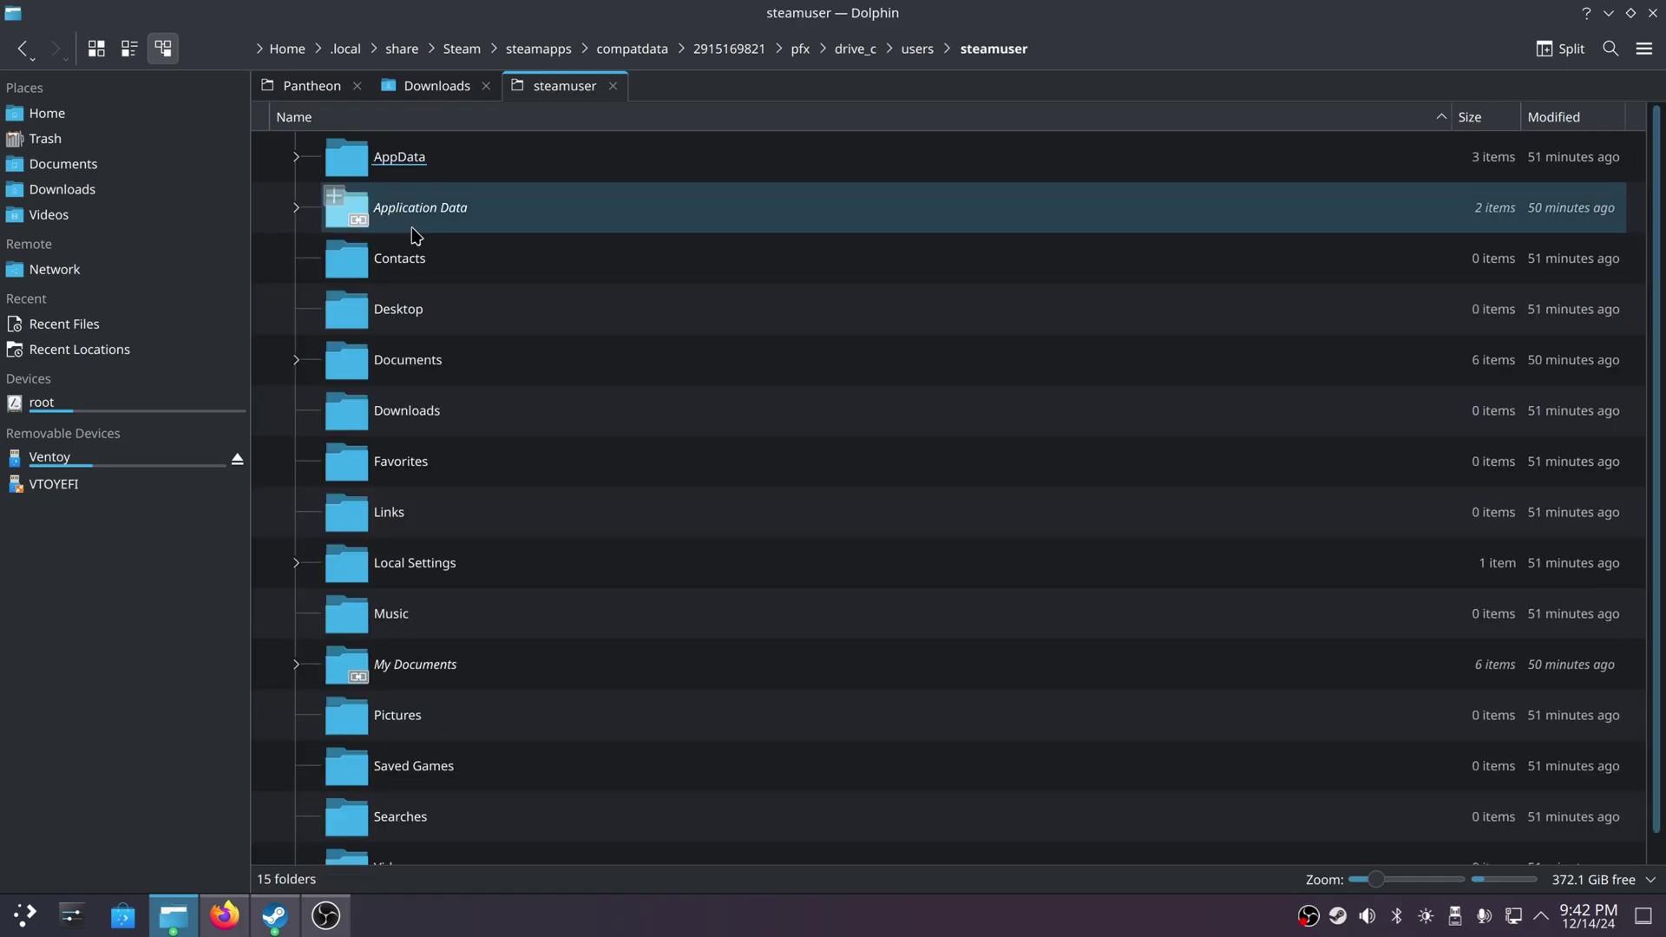
double_click(457, 666)
left_click(419, 262)
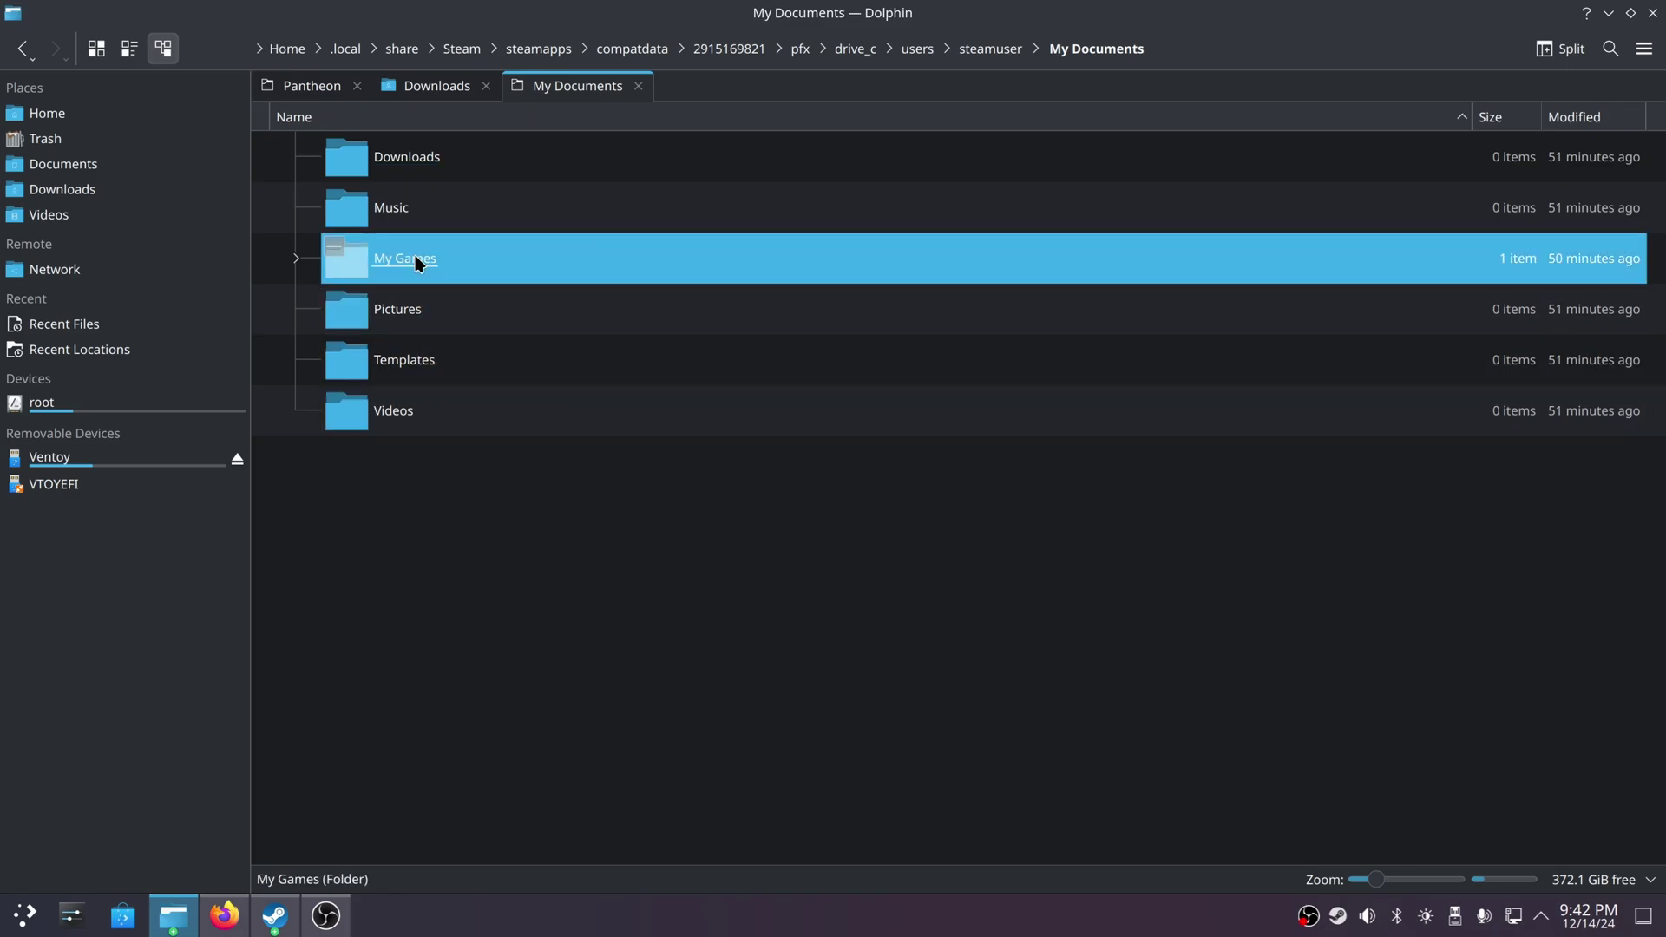
double_click(419, 262)
double_click(413, 165)
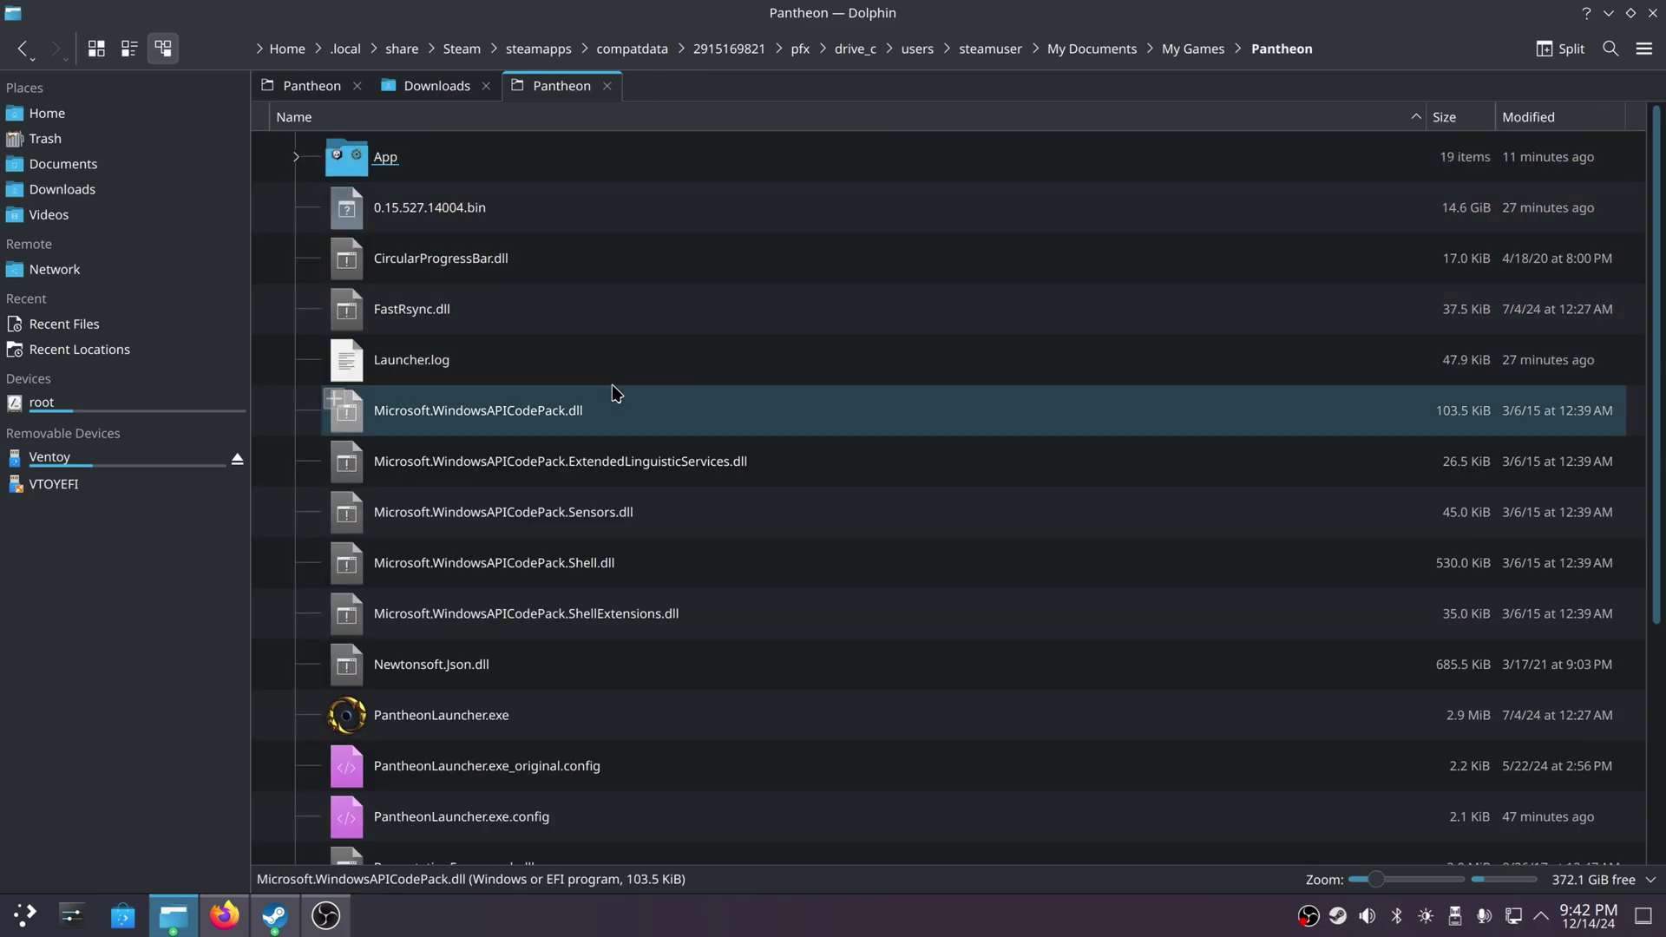
scroll(614, 393, "down", 3)
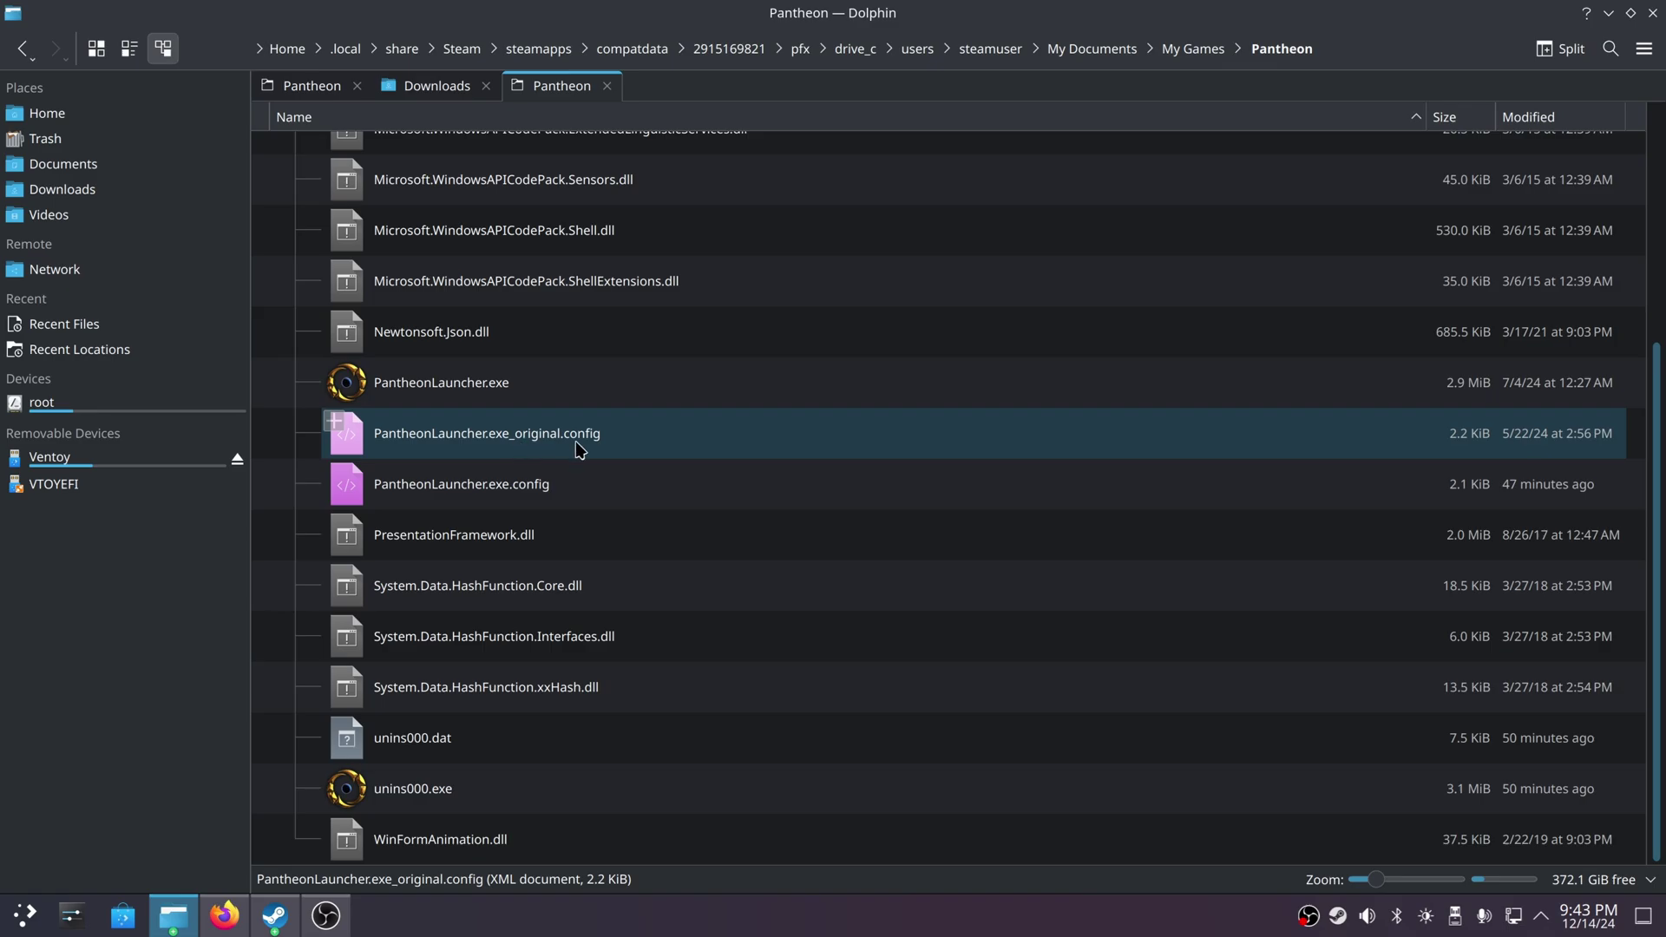
Step: Open PantheonLauncher.exe.config in Kate, scroll through it, and close it
right_click(463, 490)
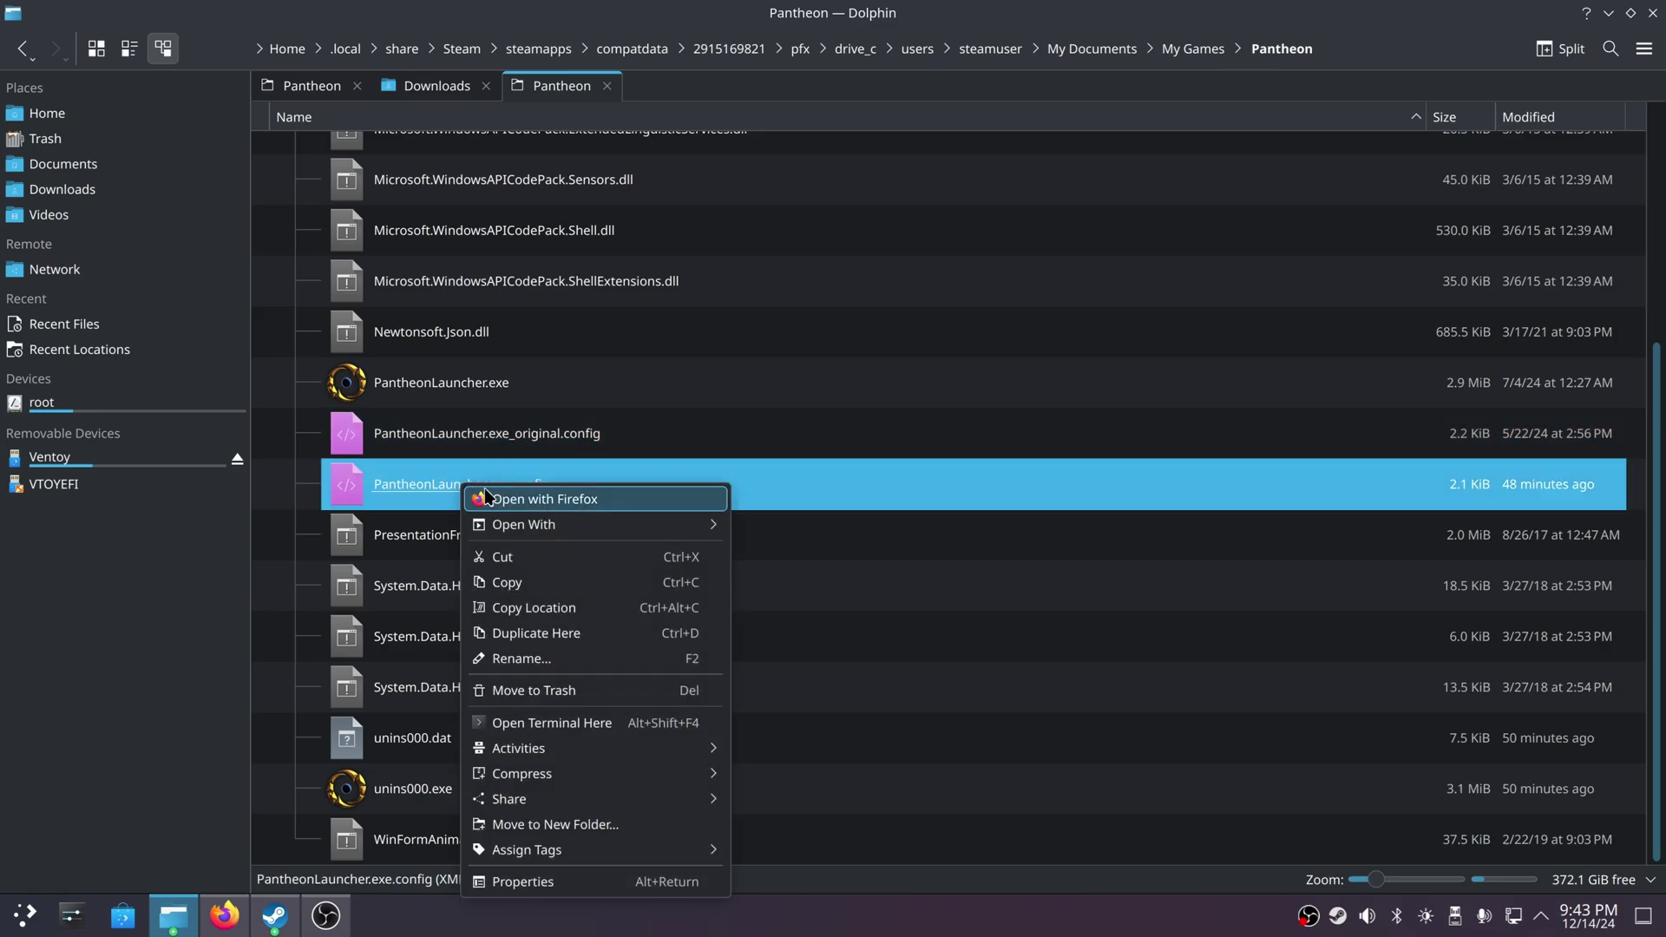
mouse_move(636, 531)
left_click(775, 551)
scroll(766, 528, "down", 2)
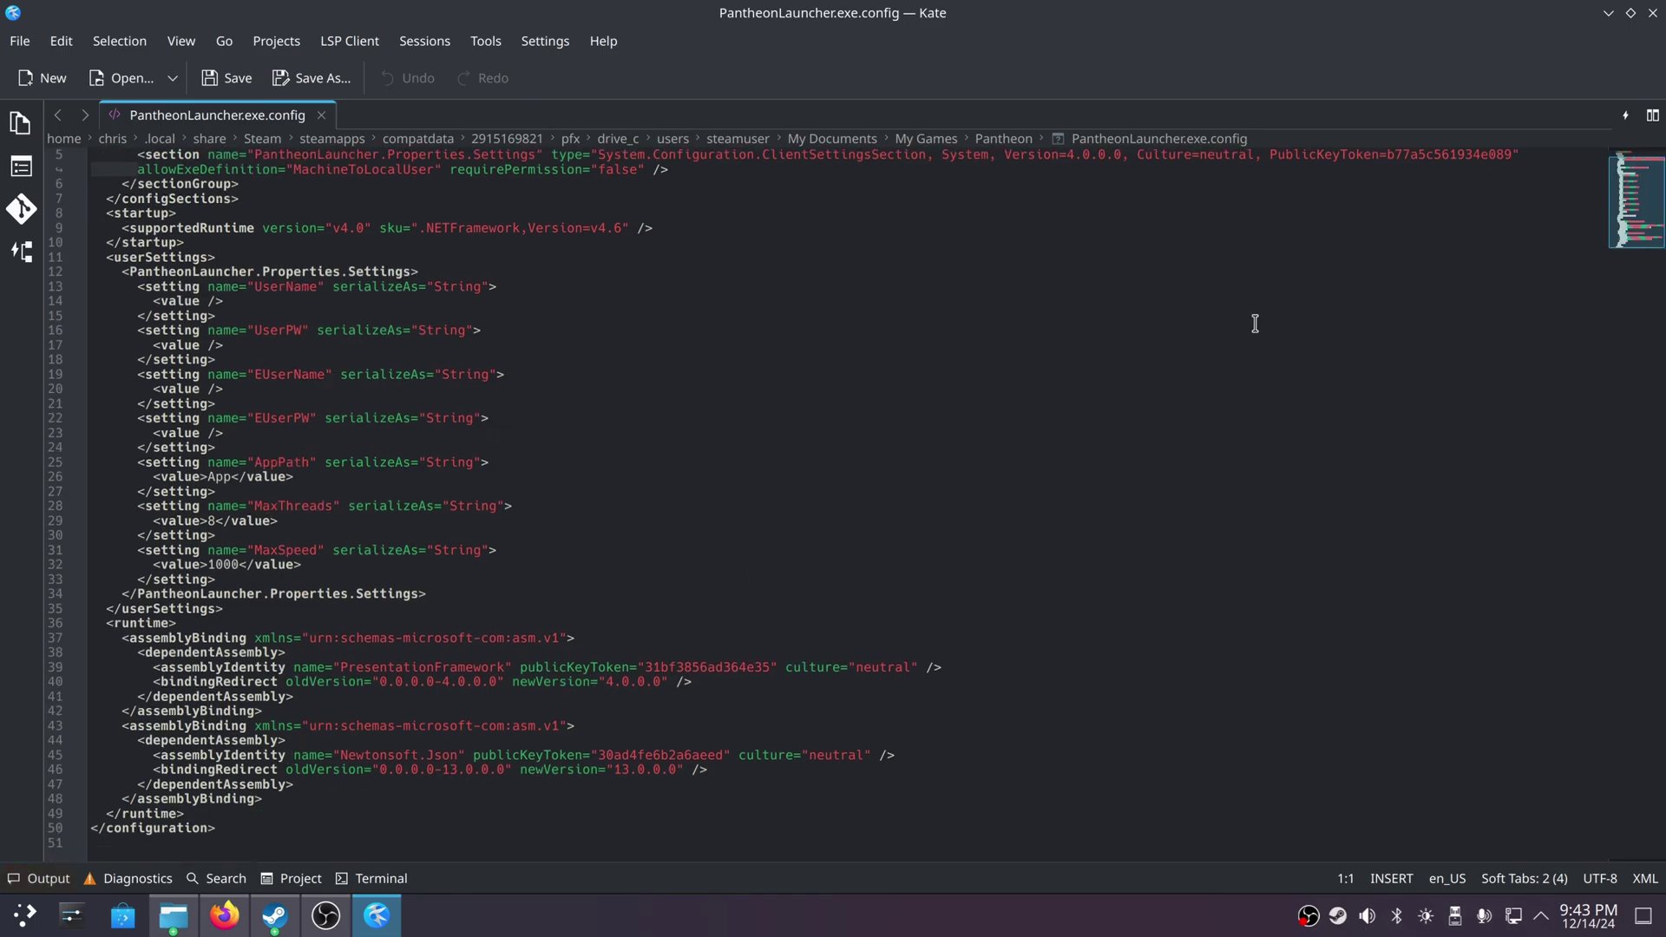
left_click(1653, 12)
Step: Open PantheonLauncher.exe_original.config in Kate, select its DpiAwareness lines 50–52, then close it
right_click(508, 434)
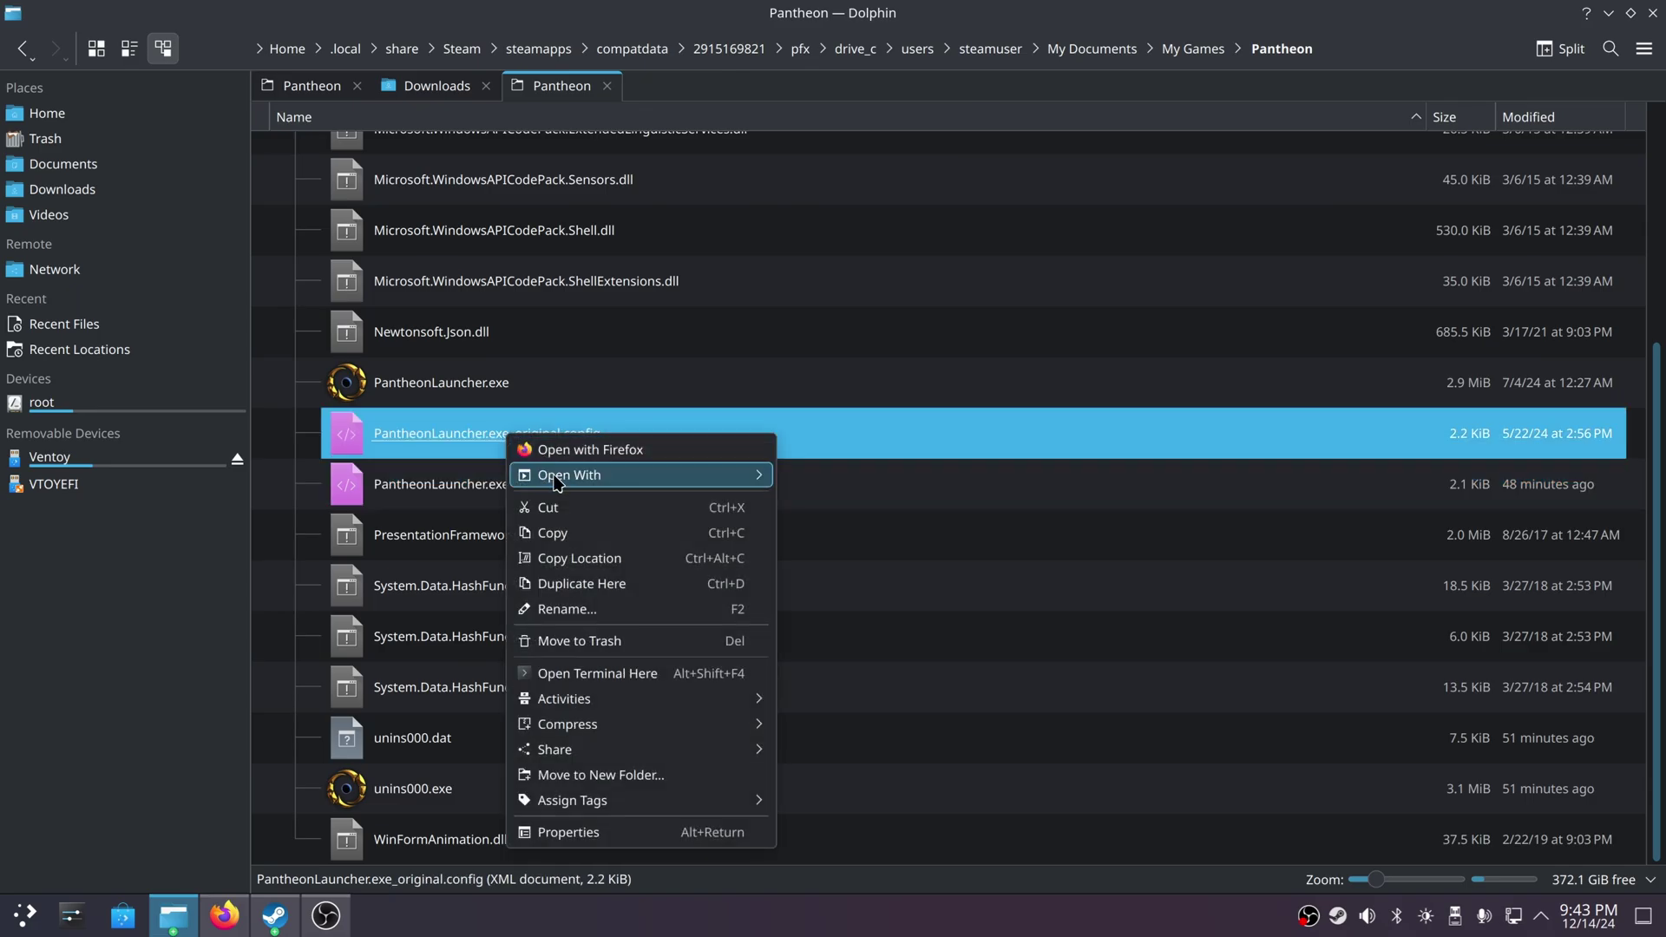
mouse_move(555, 476)
left_click(868, 504)
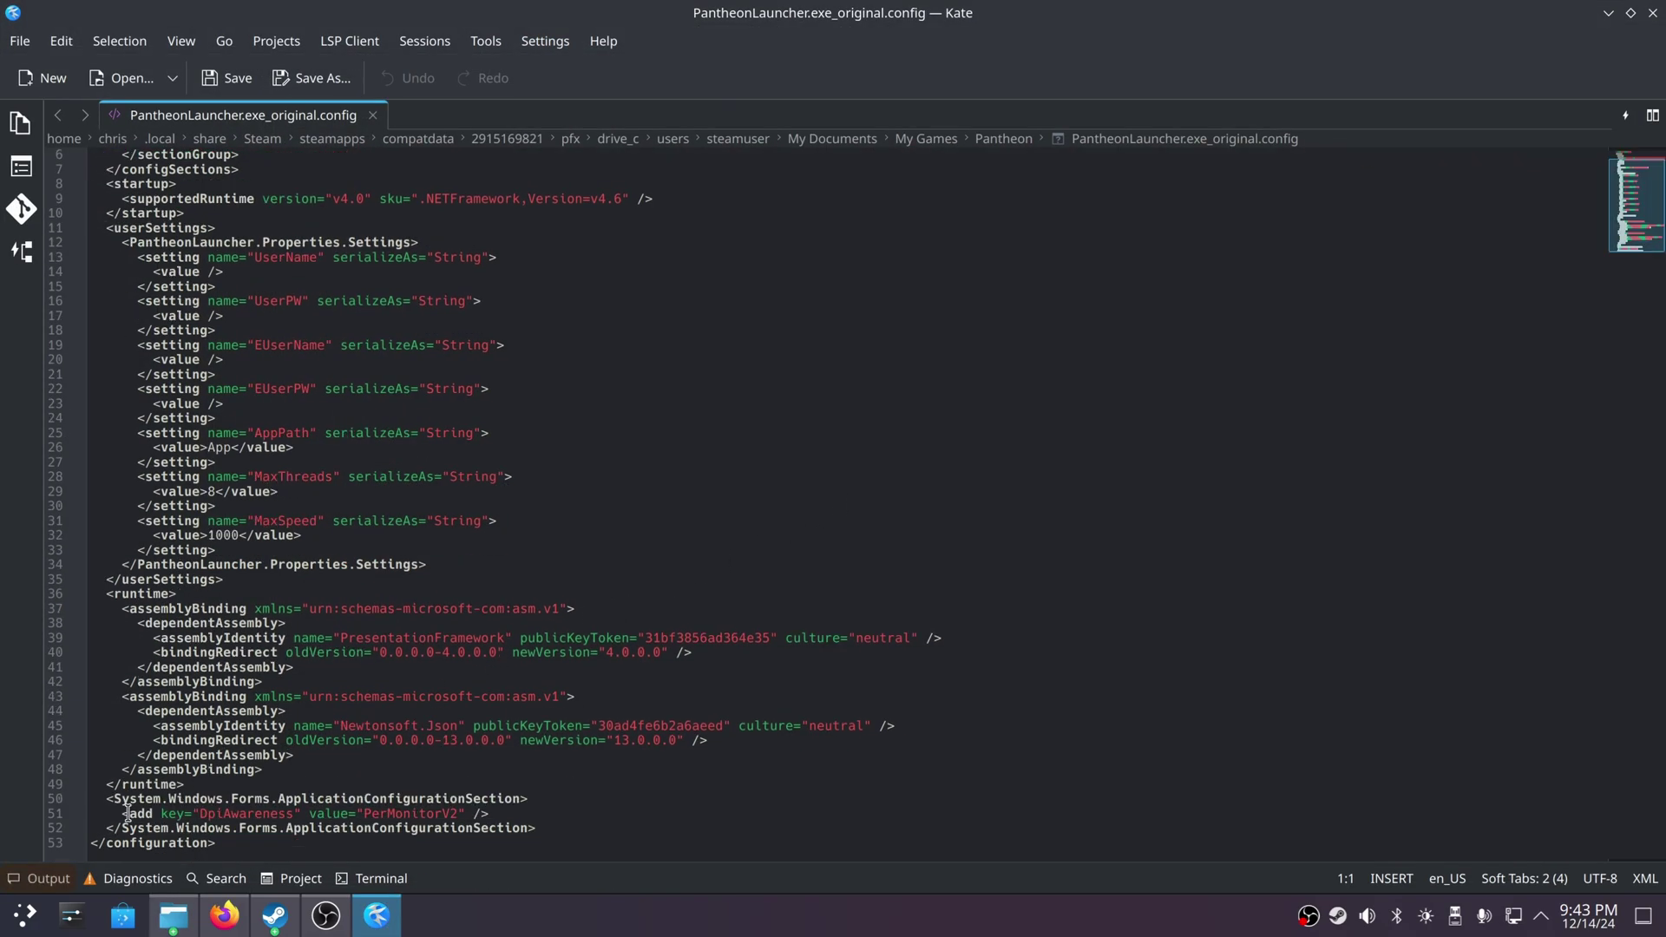
left_click_drag(105, 799, 618, 830)
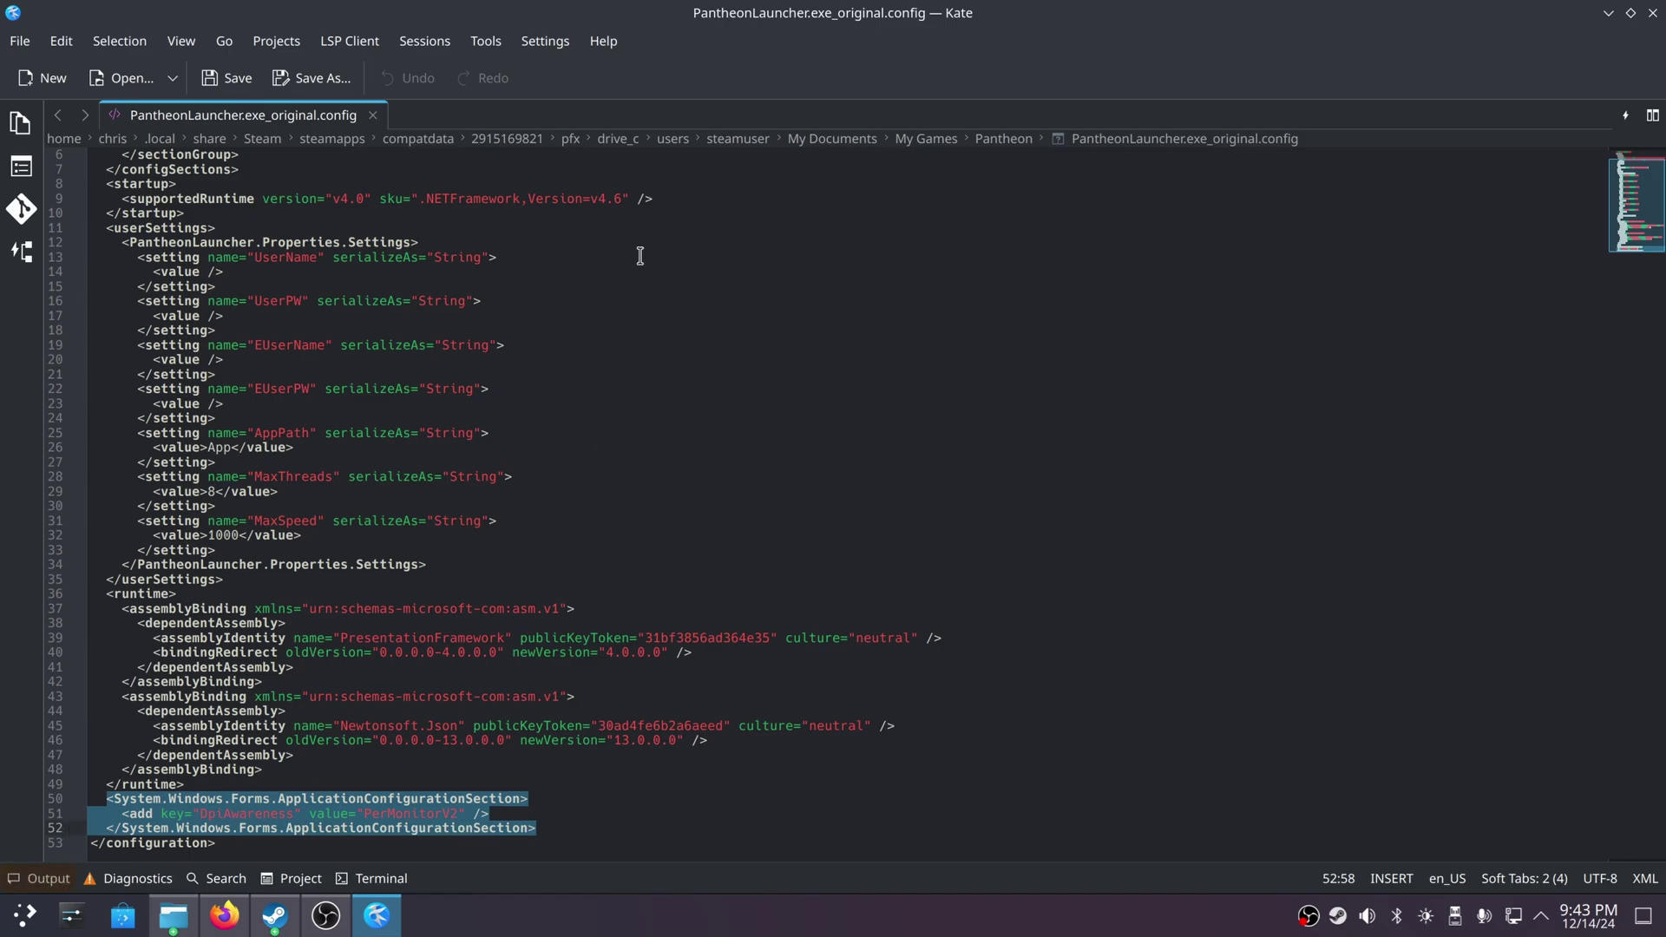
left_click(1652, 13)
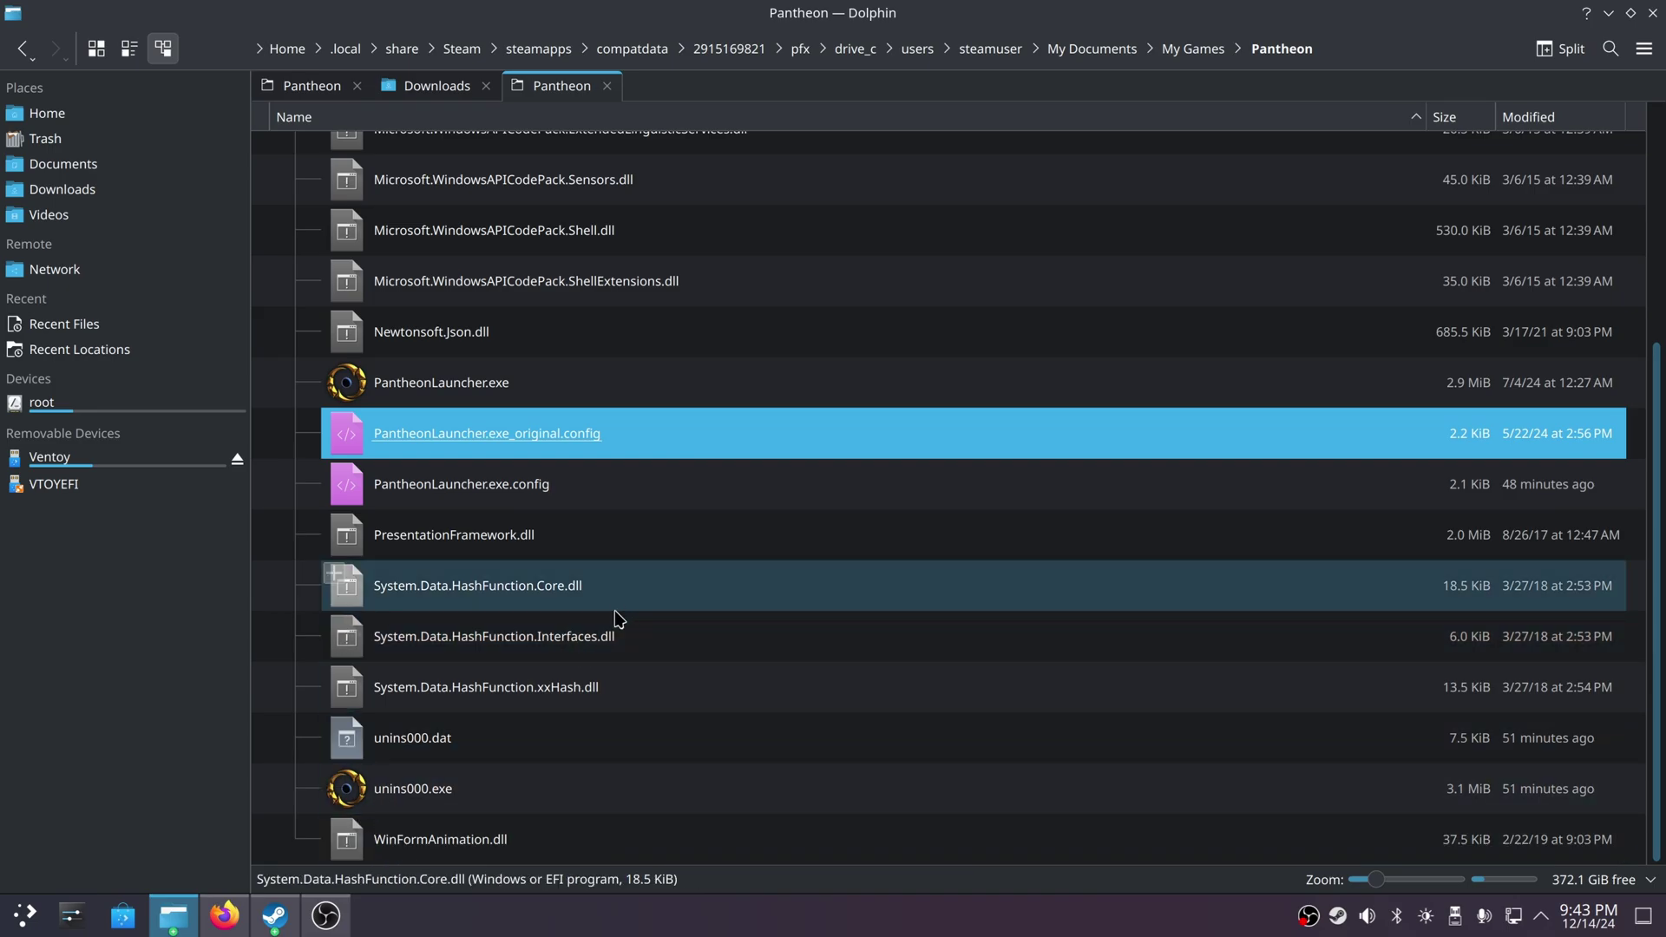
Step: Make Dolphin's location bar editable and select the whole Pantheon folder path
left_click(1340, 44)
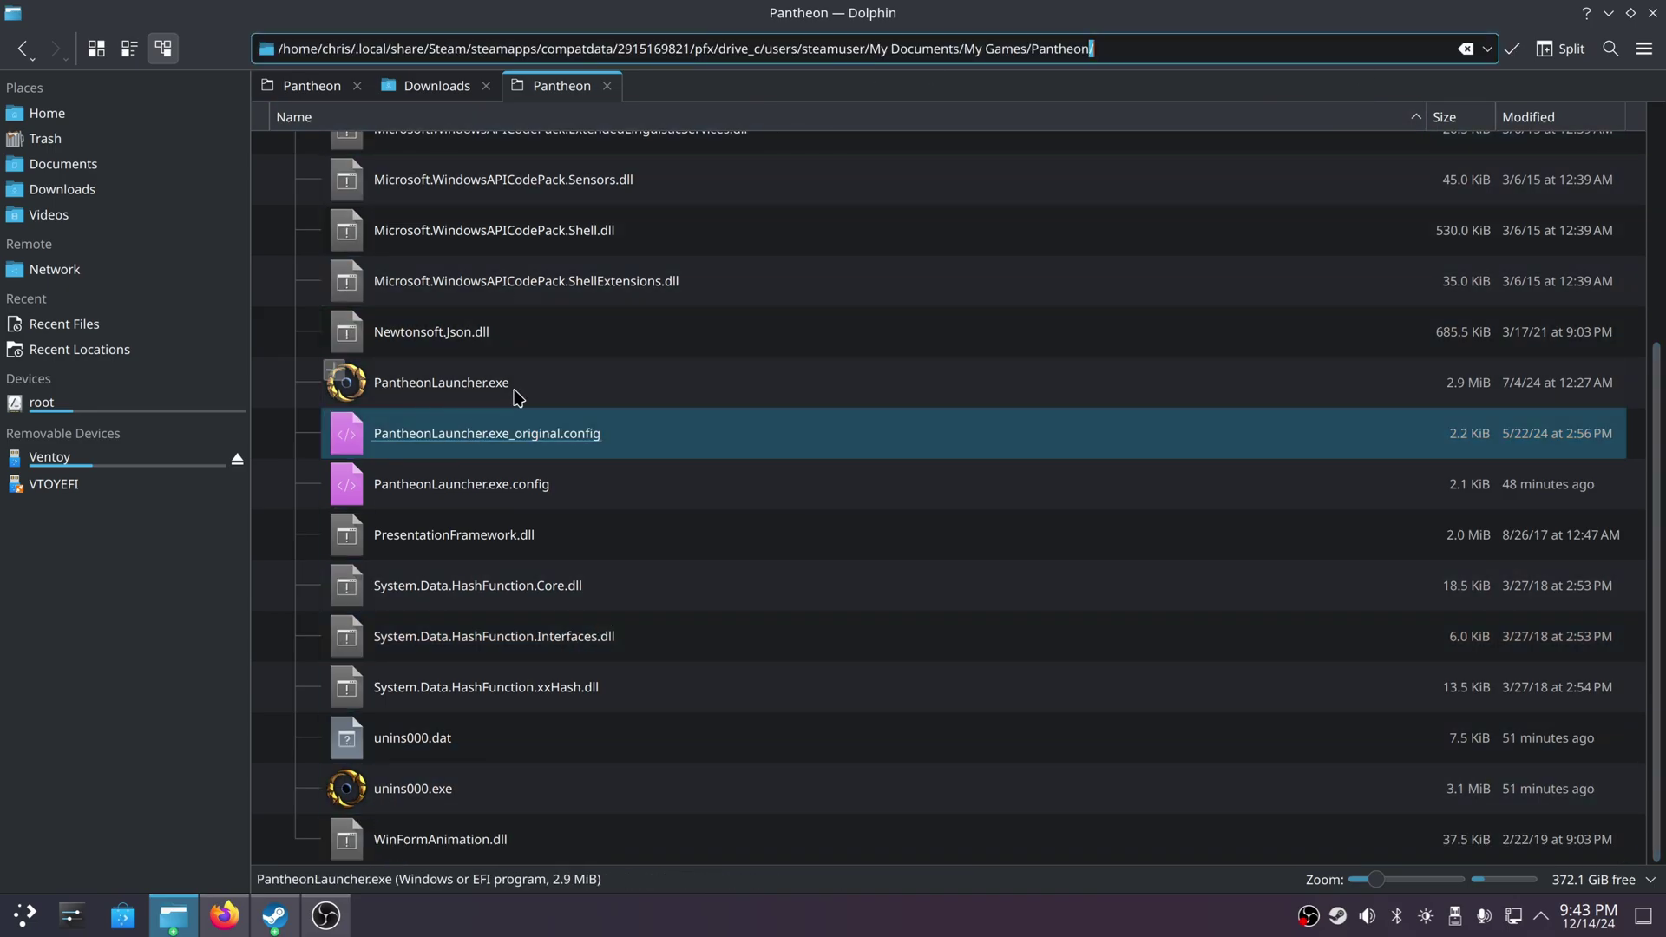
left_click(1145, 44)
key("ctrl+a")
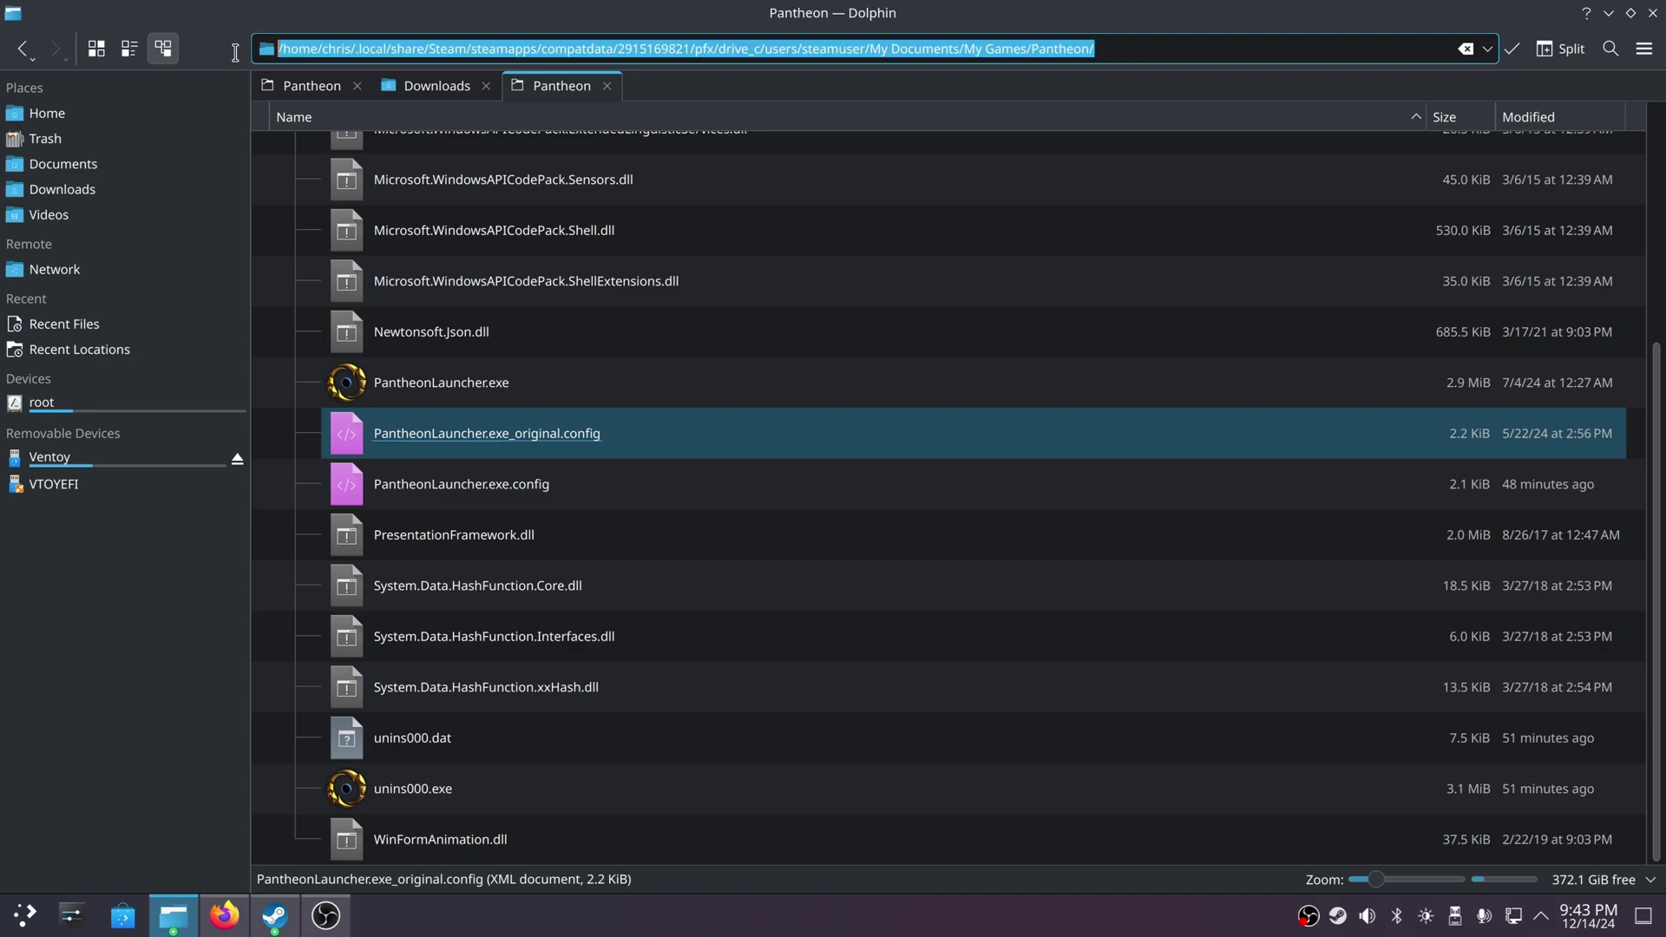
Step: Return to Steam, close its settings window, and show the game library
left_click(269, 927)
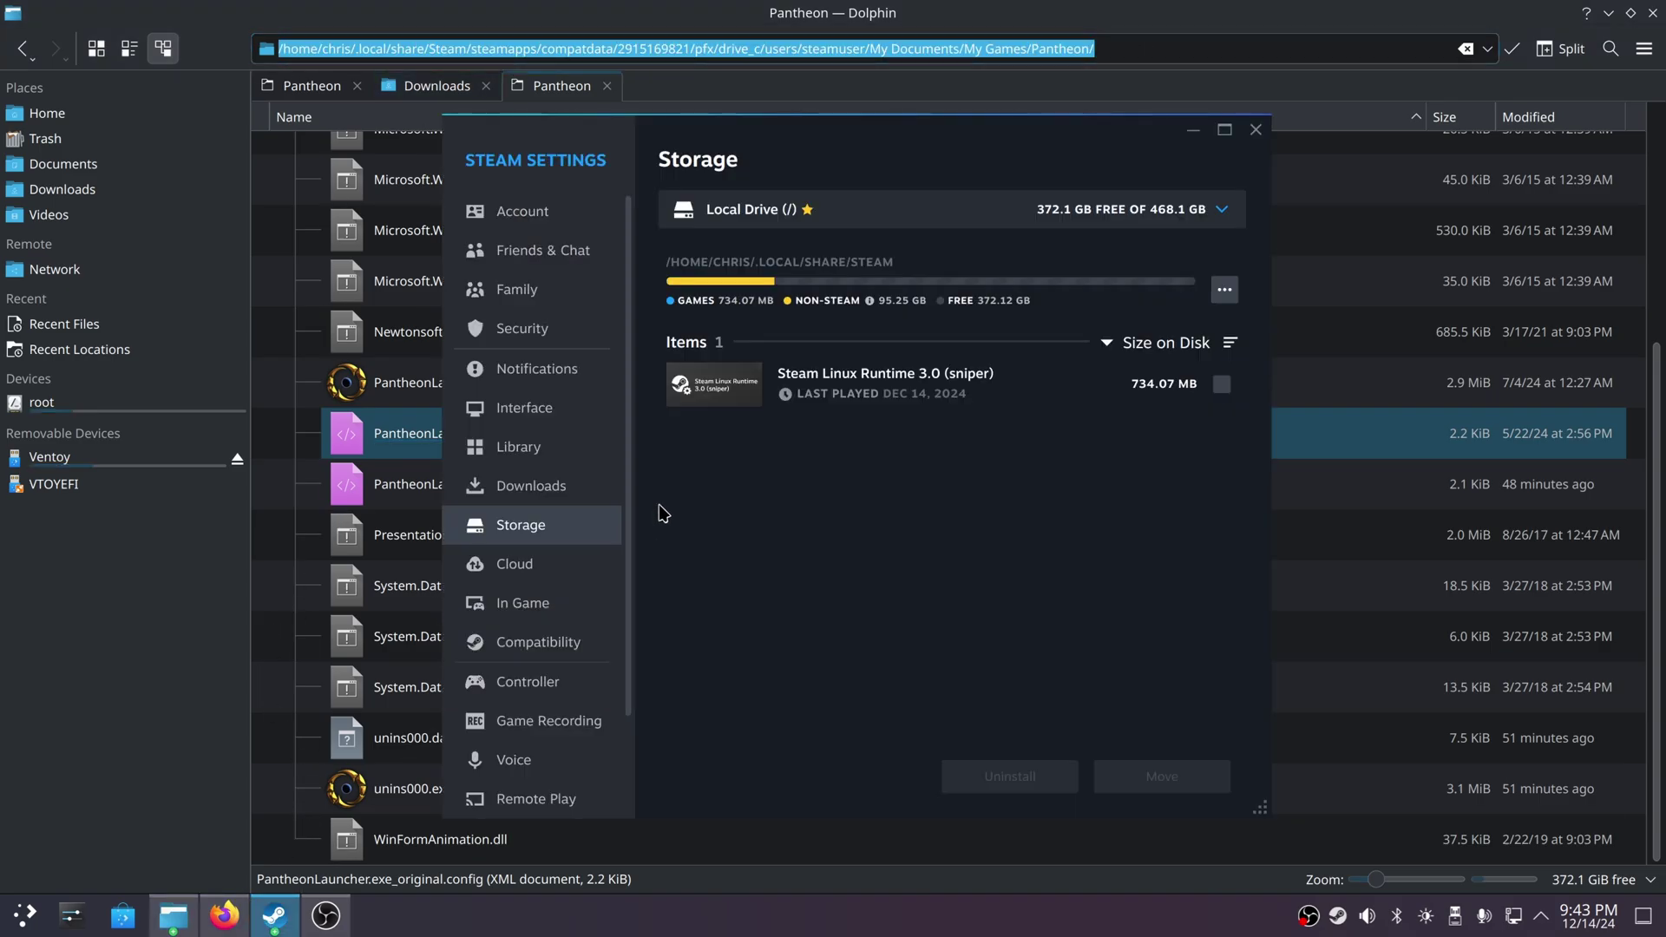
left_click(1255, 133)
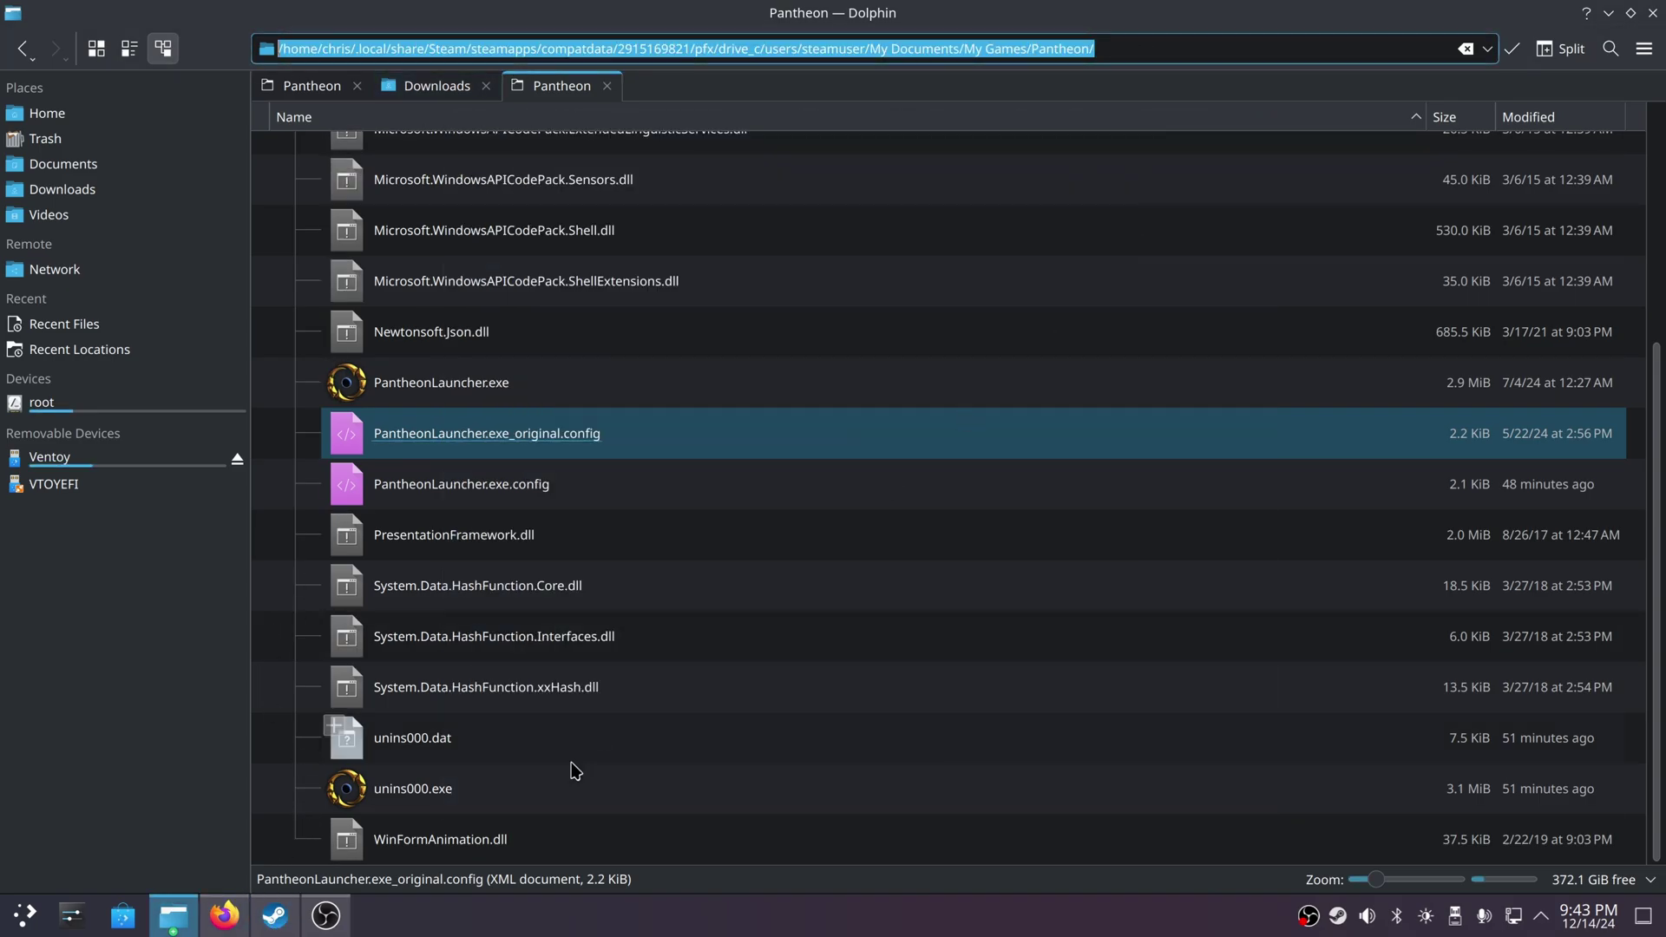
left_click(275, 915)
Step: Open the Pantheon shortcut's properties and inspect the Target path, including its My Games part
right_click(366, 316)
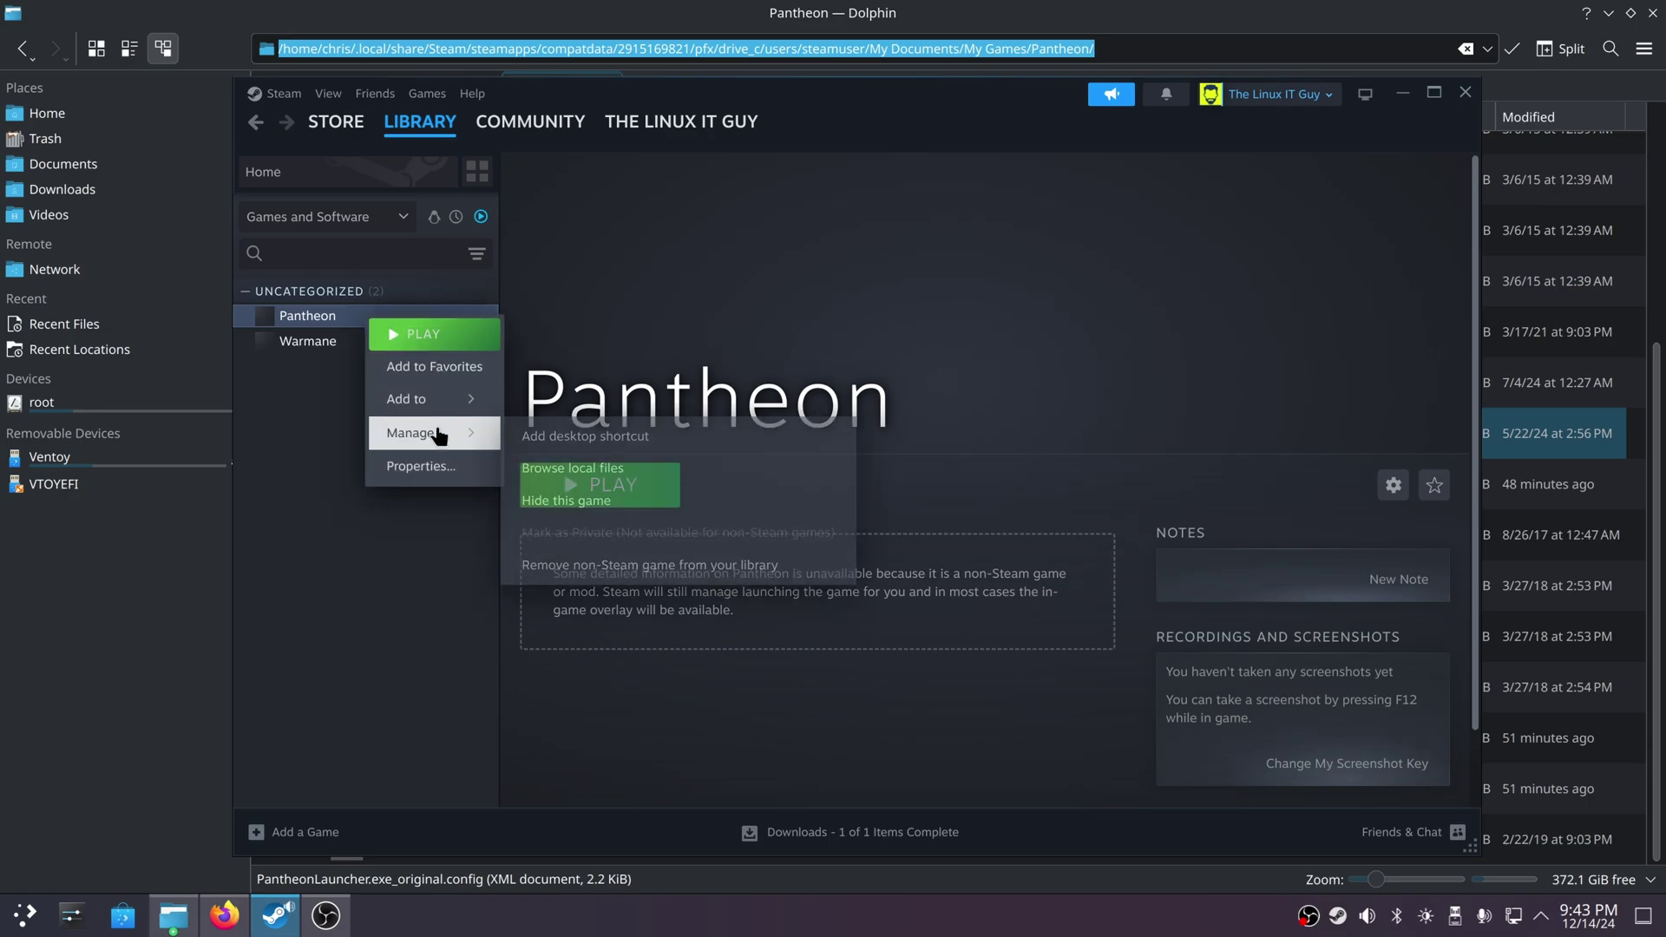
left_click(428, 465)
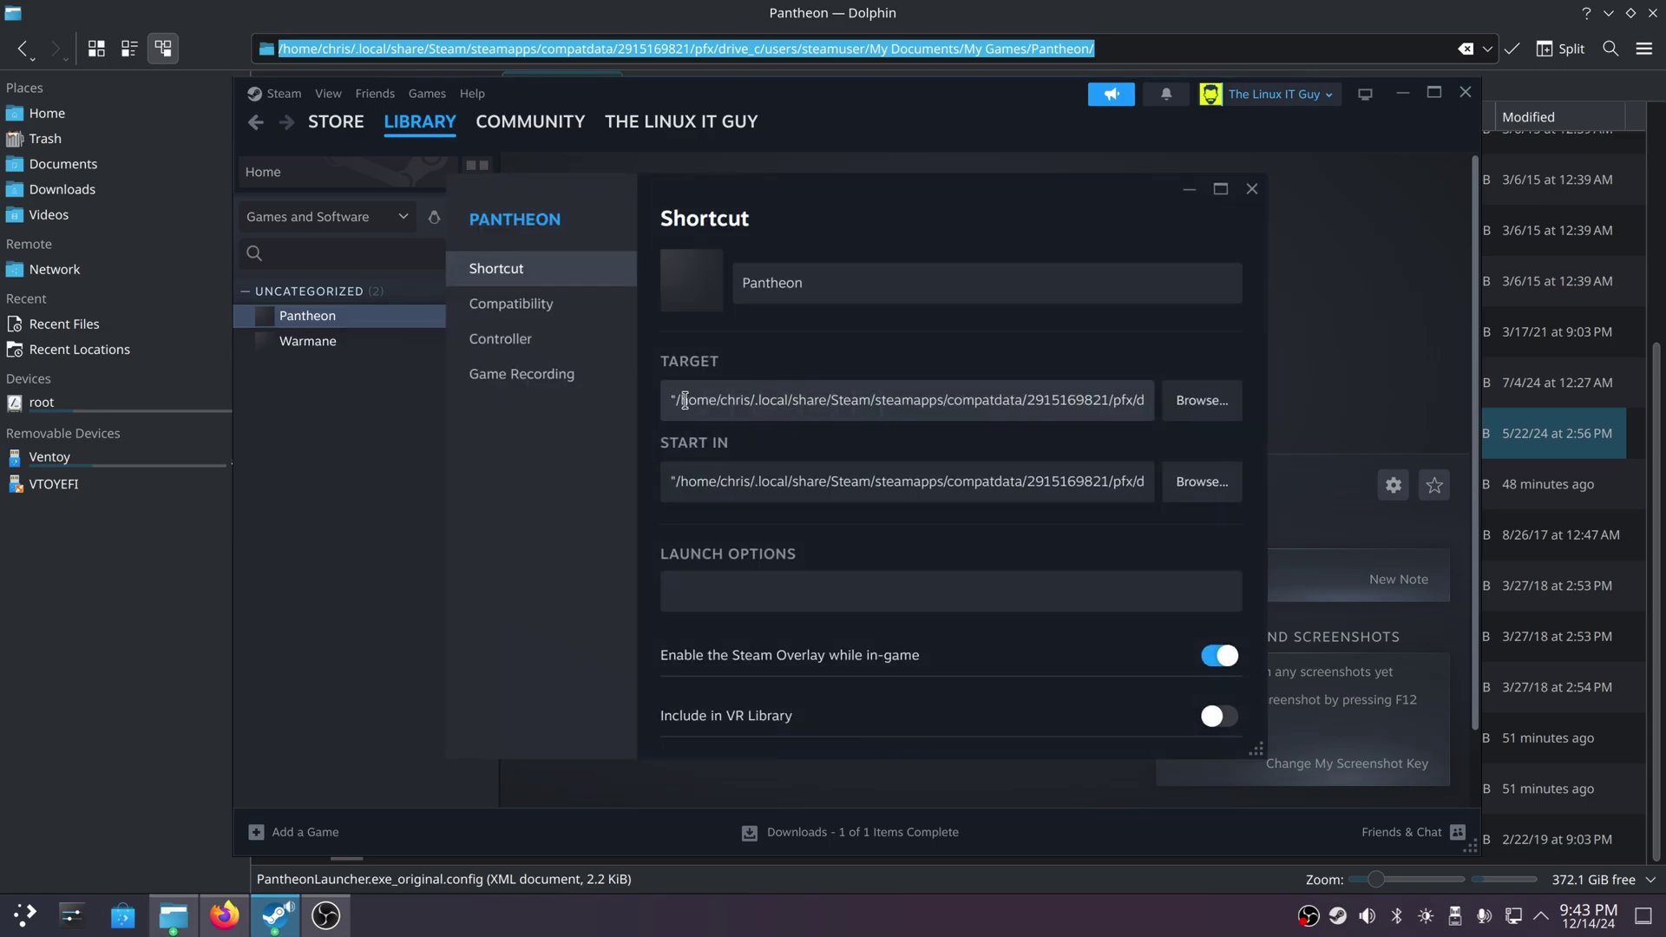
left_click_drag(675, 400, 1156, 429)
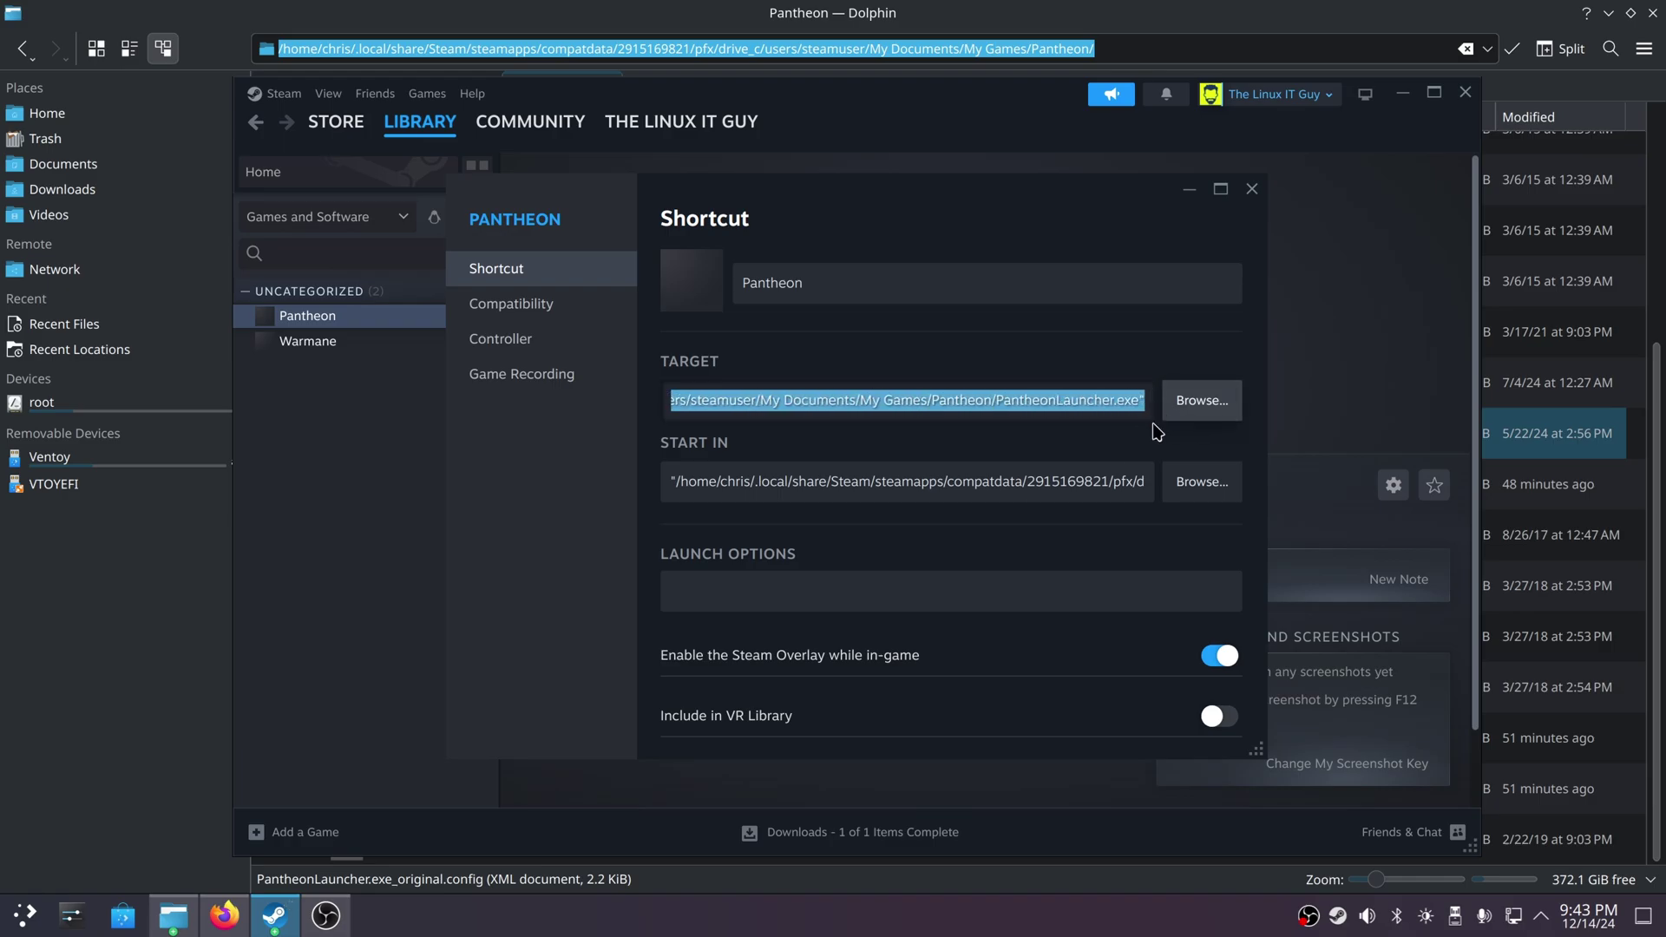
left_click(970, 404)
left_click_drag(1000, 404, 1223, 424)
left_click(852, 402)
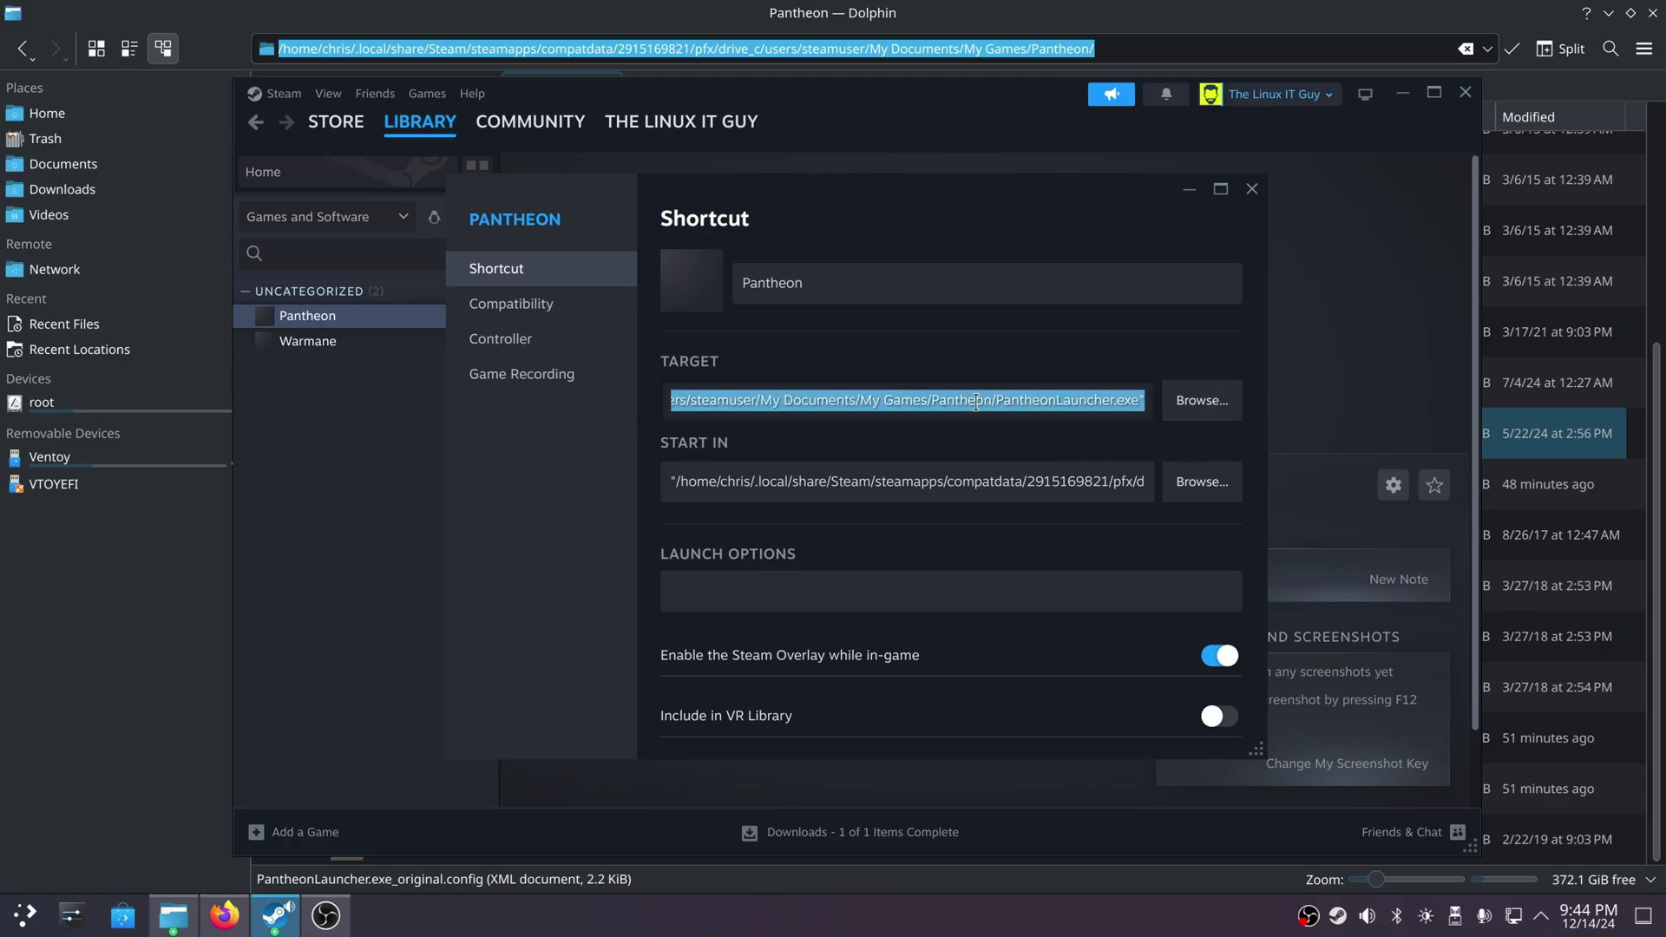
left_click(1119, 401)
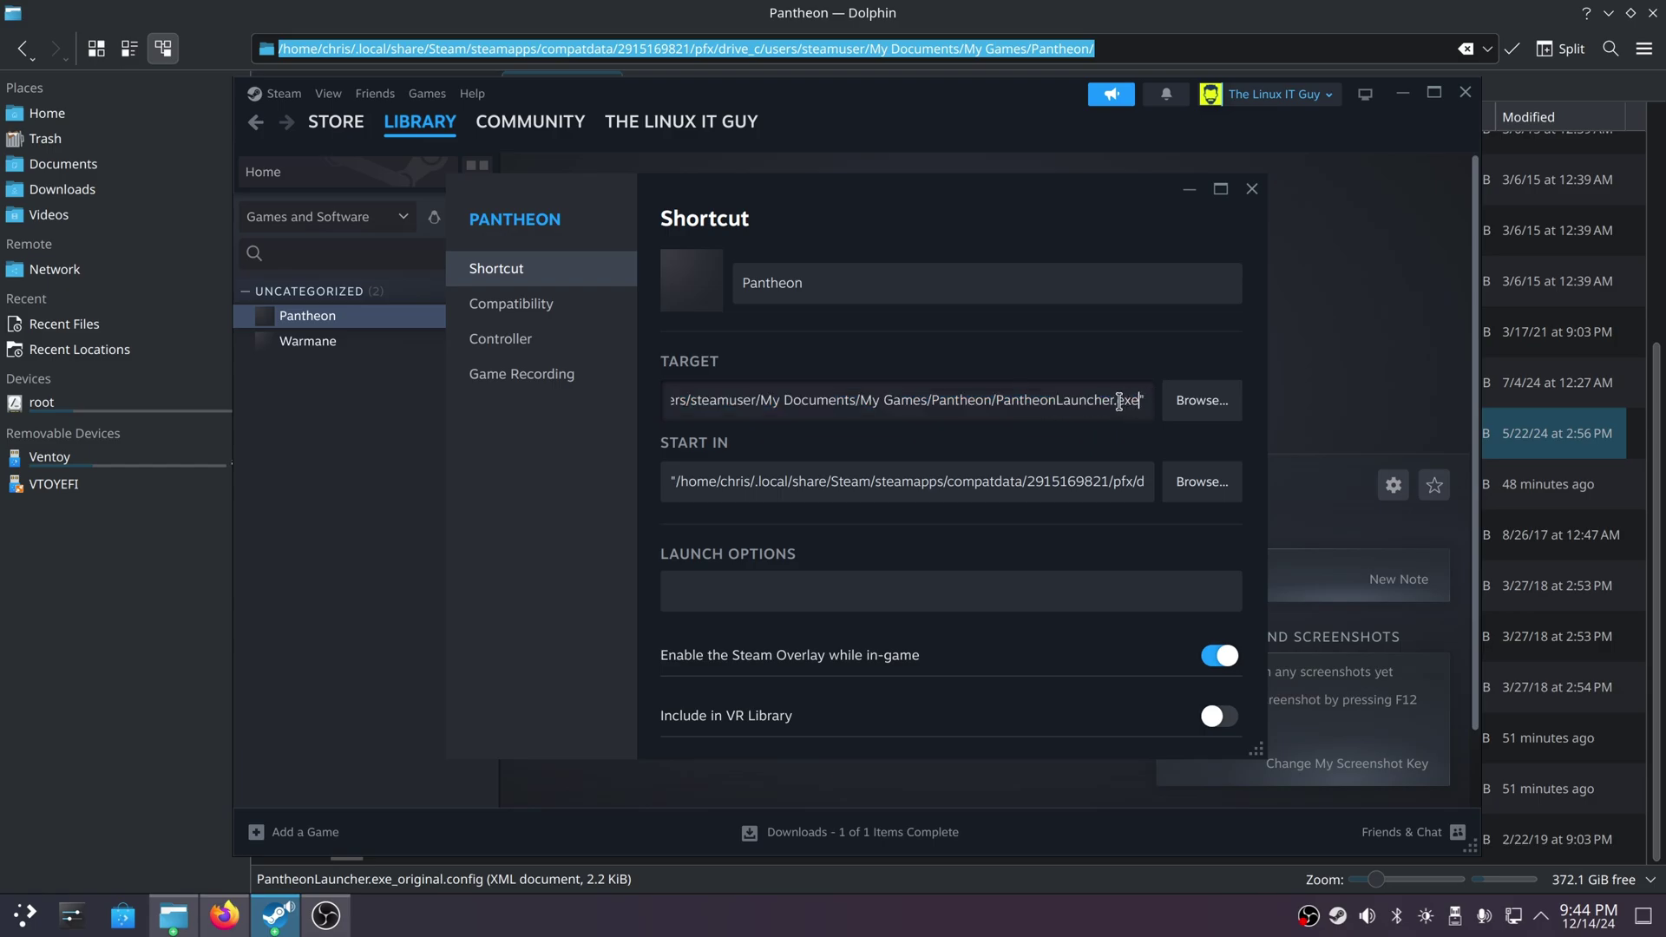
left_click_drag(864, 403, 929, 398)
left_click(1022, 404)
left_click_drag(1144, 400, 607, 396)
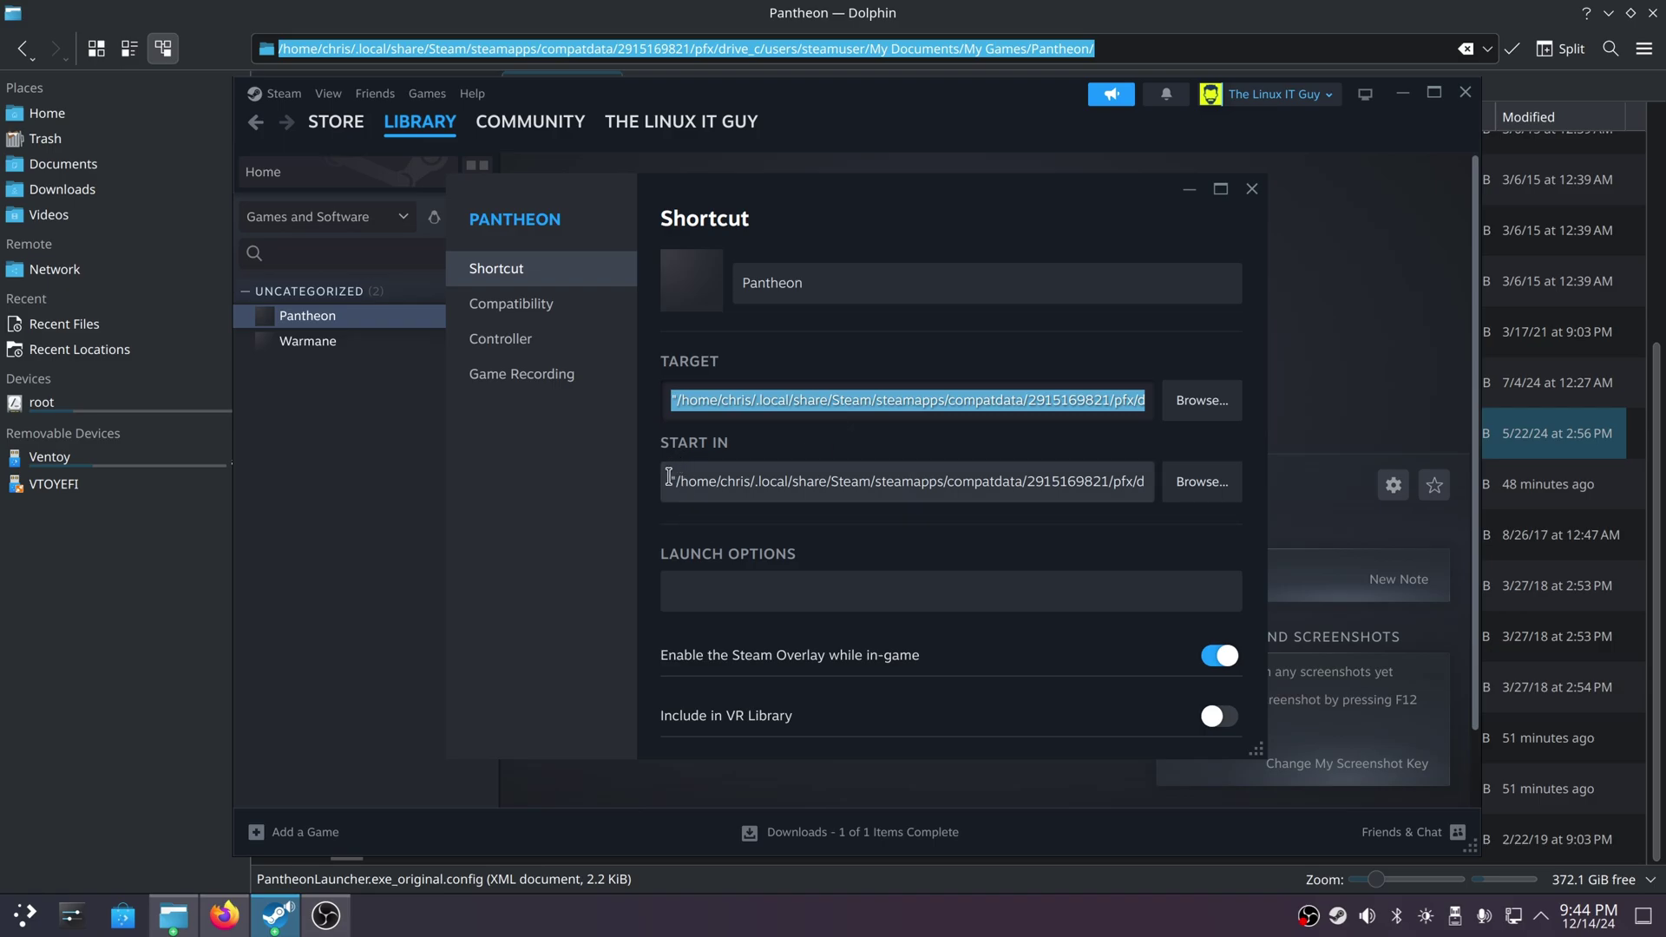
Step: Select the full Start In folder path, rechecking the end of the Target path
left_click_drag(670, 479, 1260, 513)
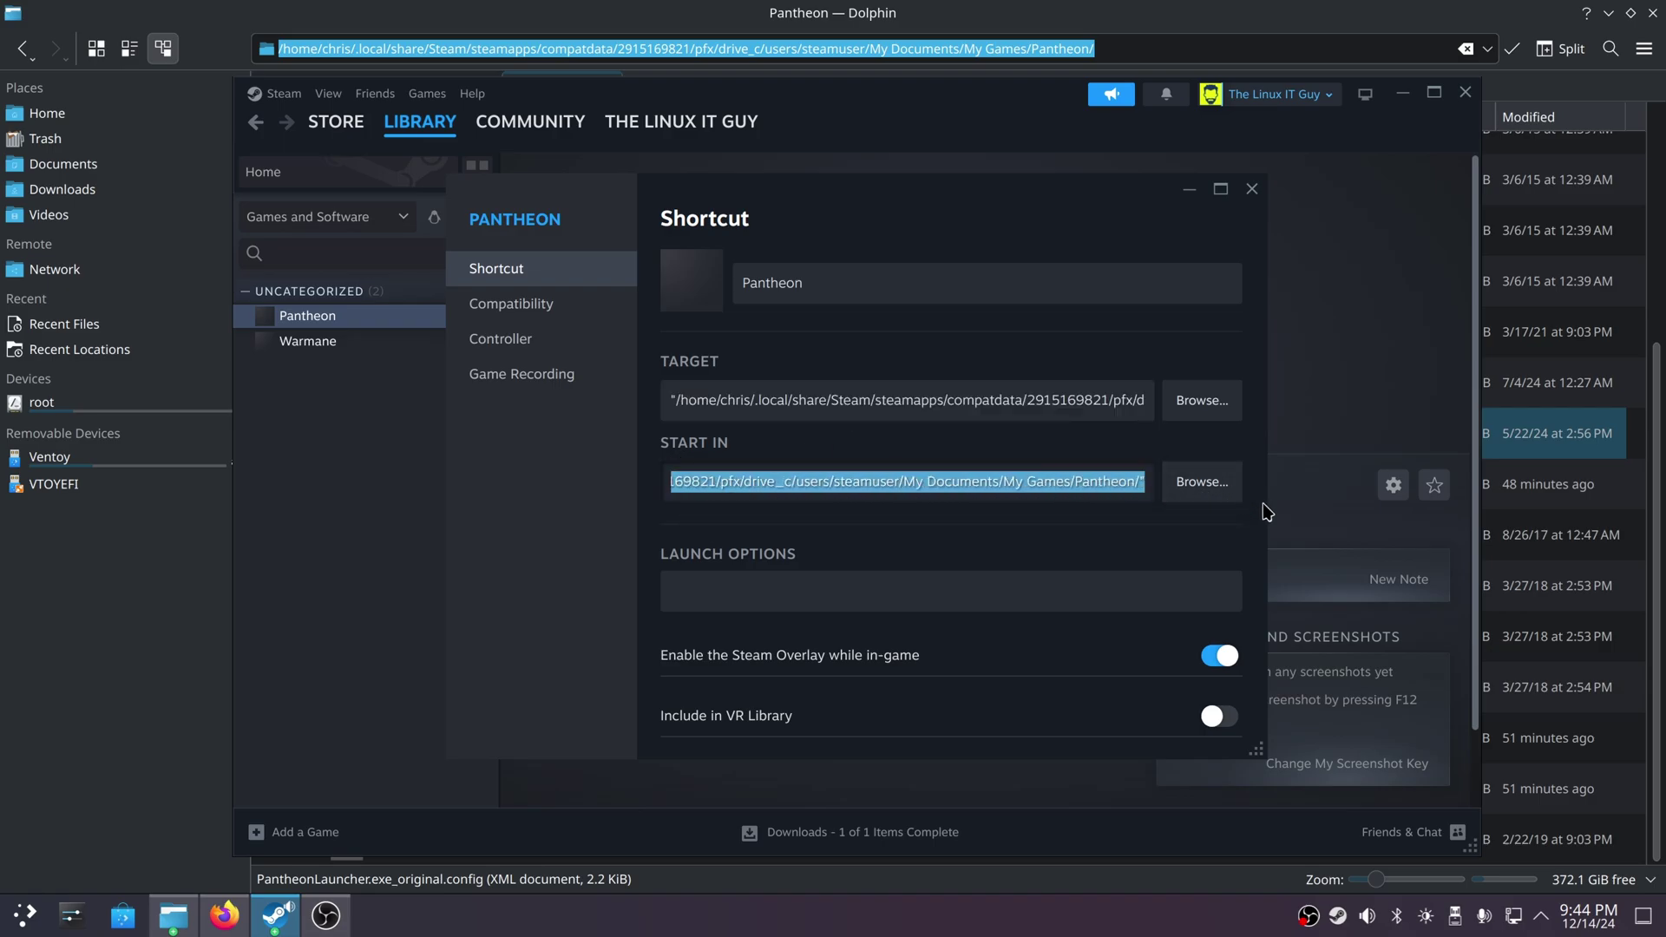
left_click_drag(1117, 400, 1227, 408)
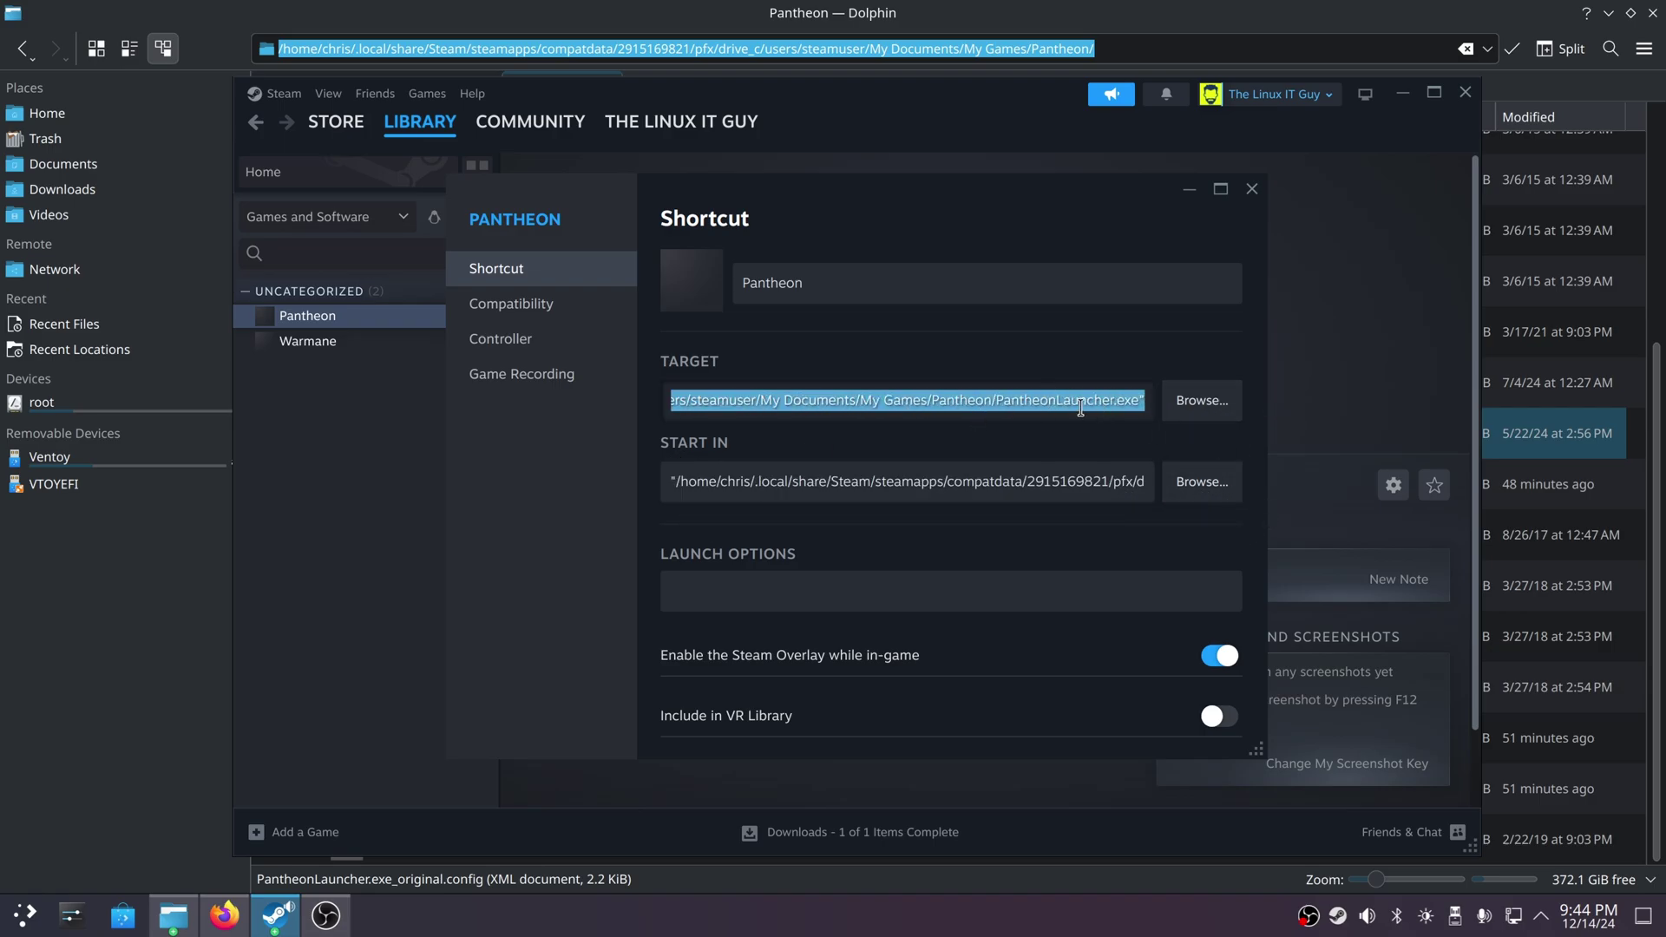
left_click(1078, 477)
left_click_drag(1049, 479, 1260, 522)
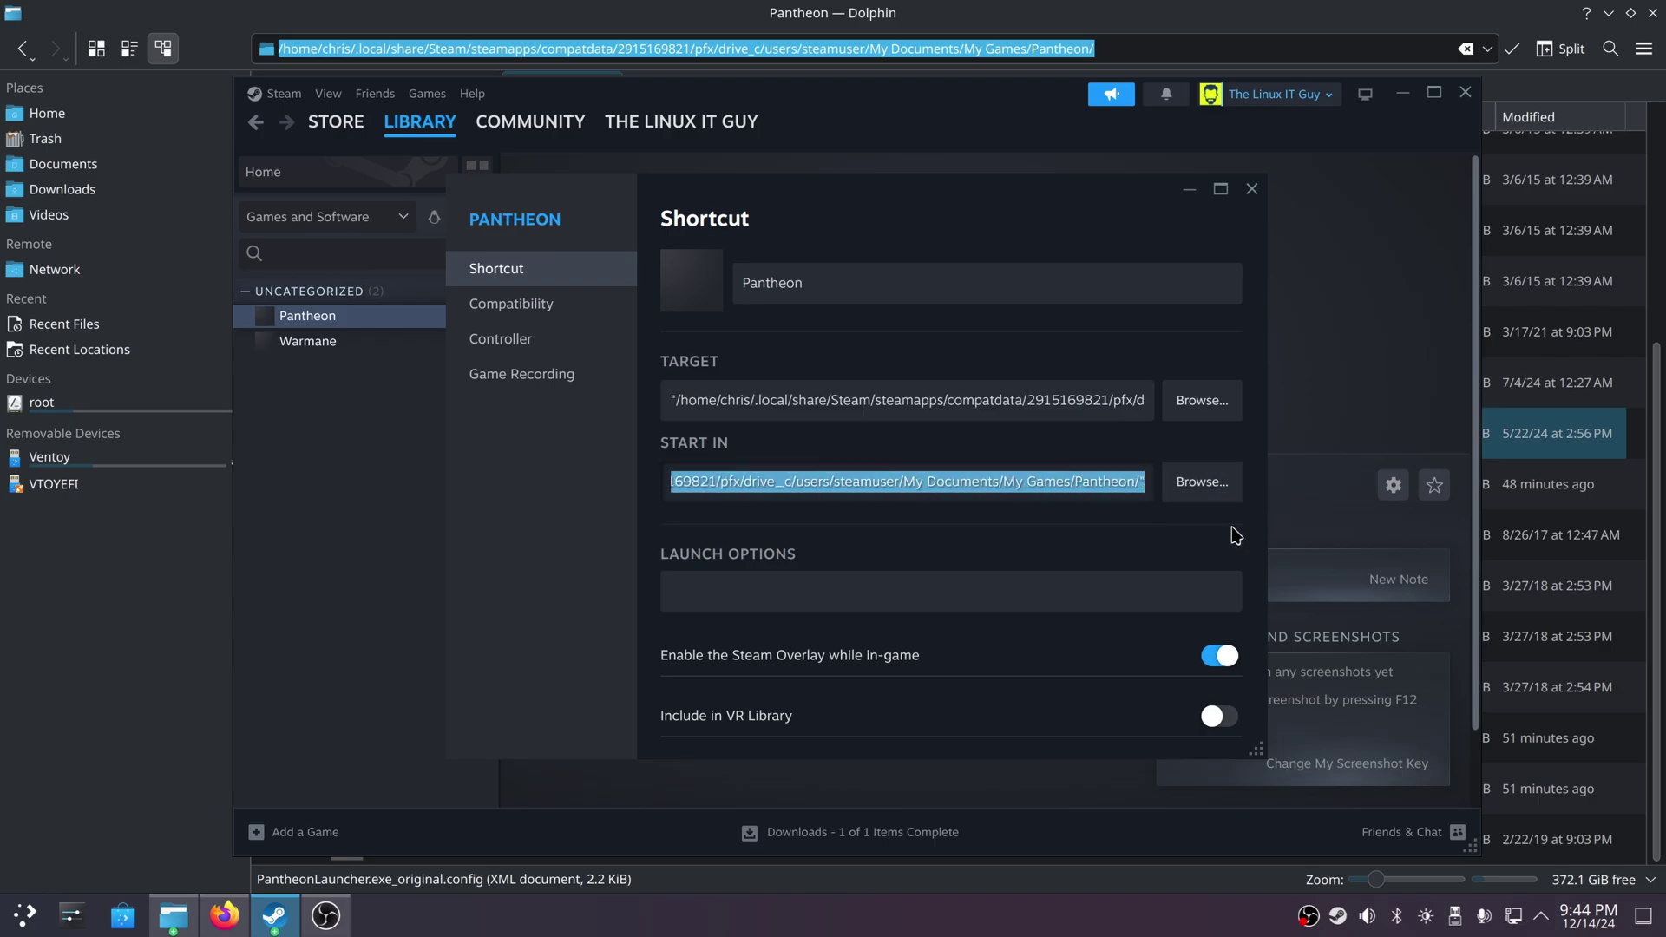
Step: Confirm GE-Proton9-21 is the forced compatibility tool, close Properties, and launch Pantheon
left_click(511, 303)
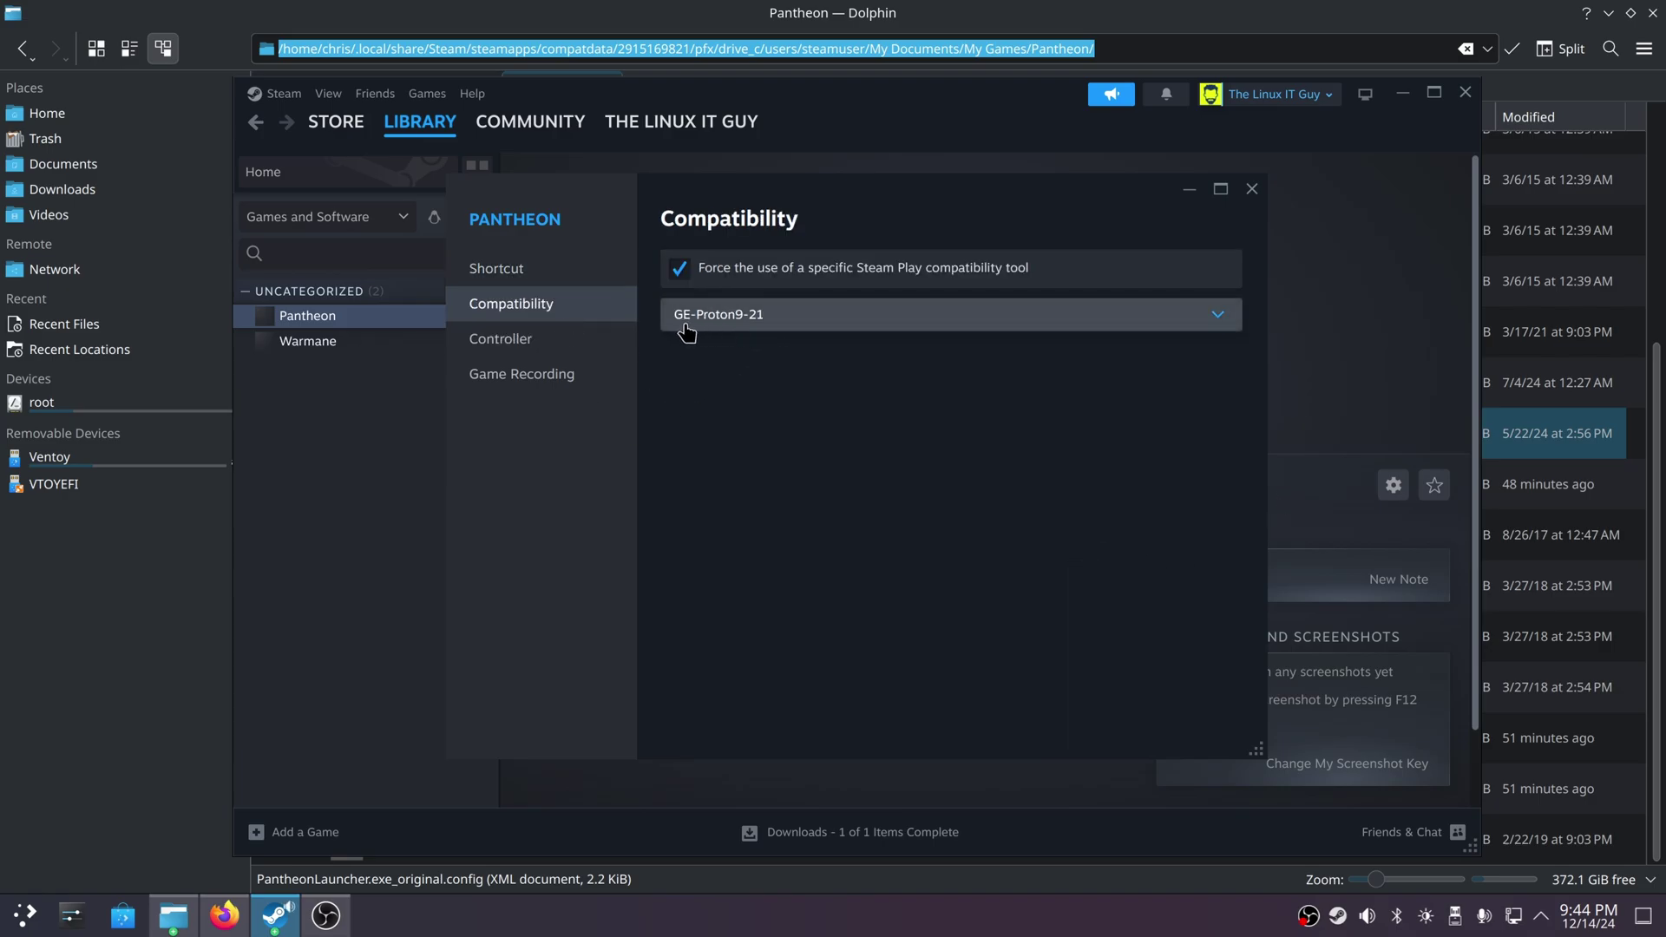
left_click(1251, 190)
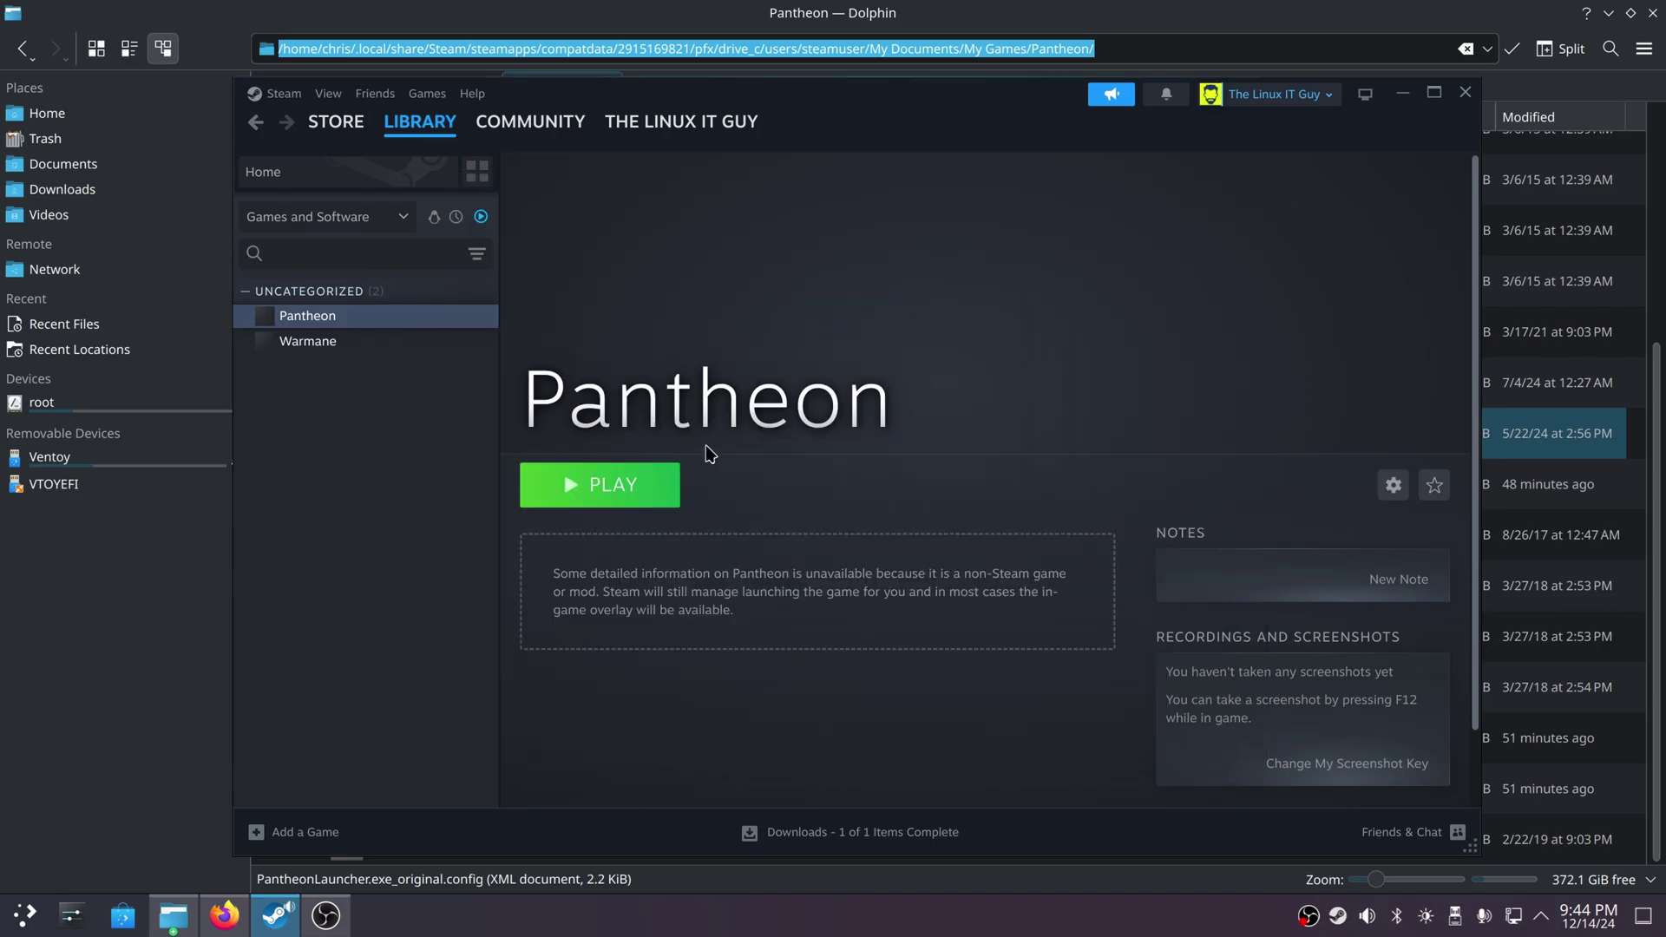
left_click(622, 499)
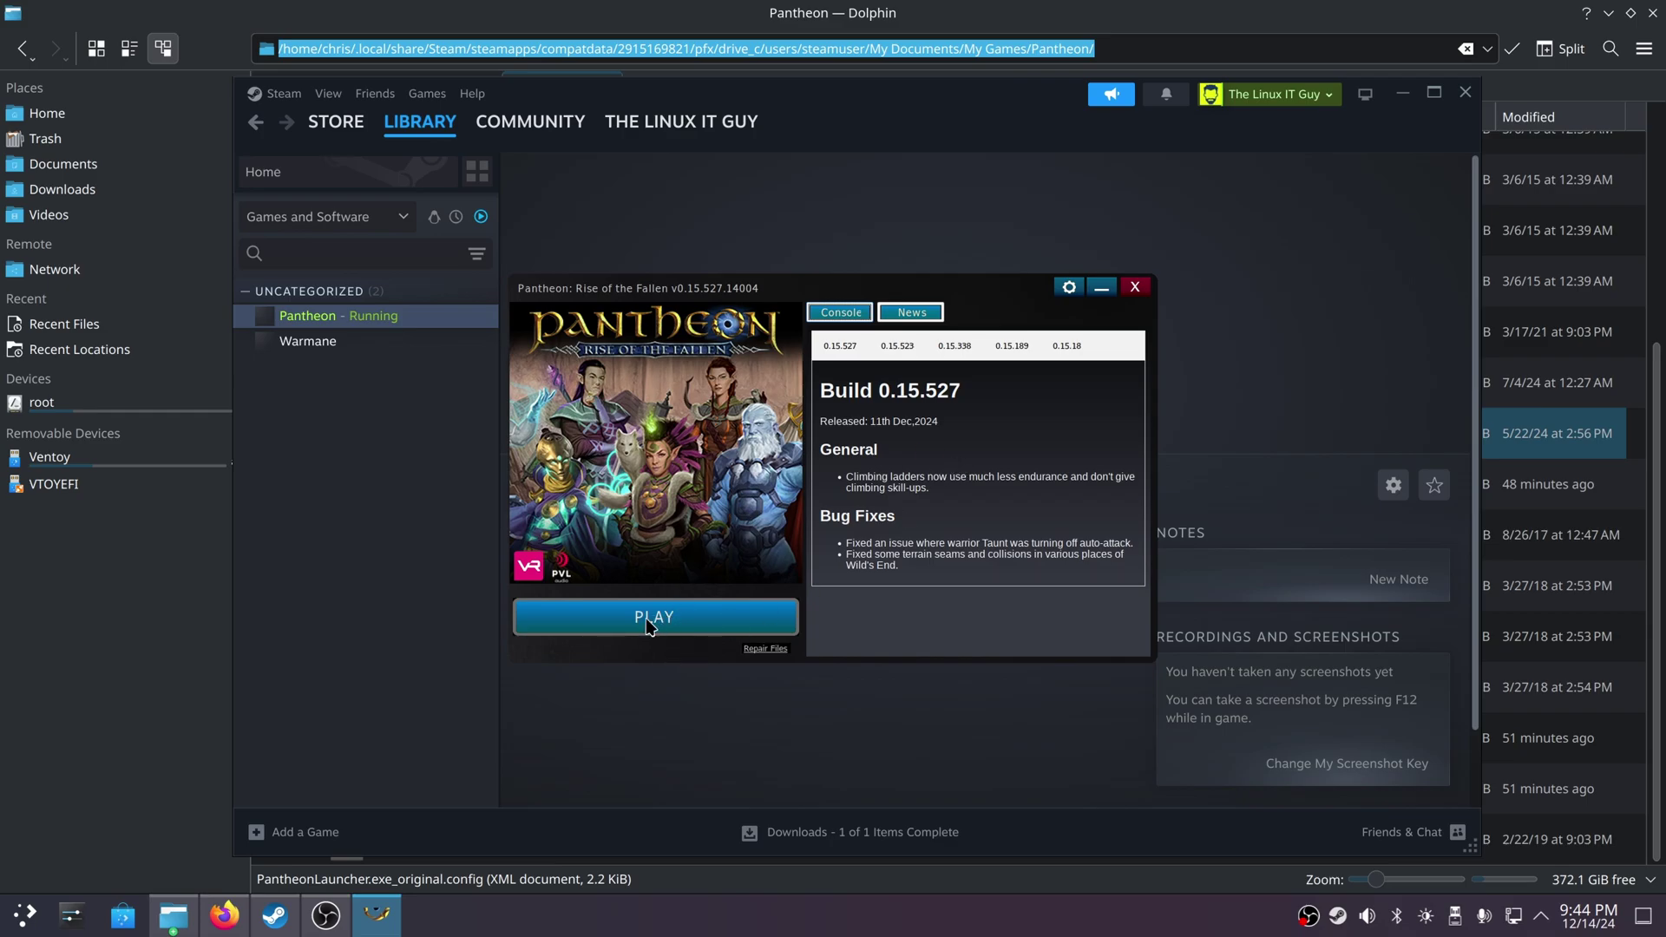
Step: Start the game from its launcher, accept the startup prompt, and enter realm Ermos (0)
left_click(710, 618)
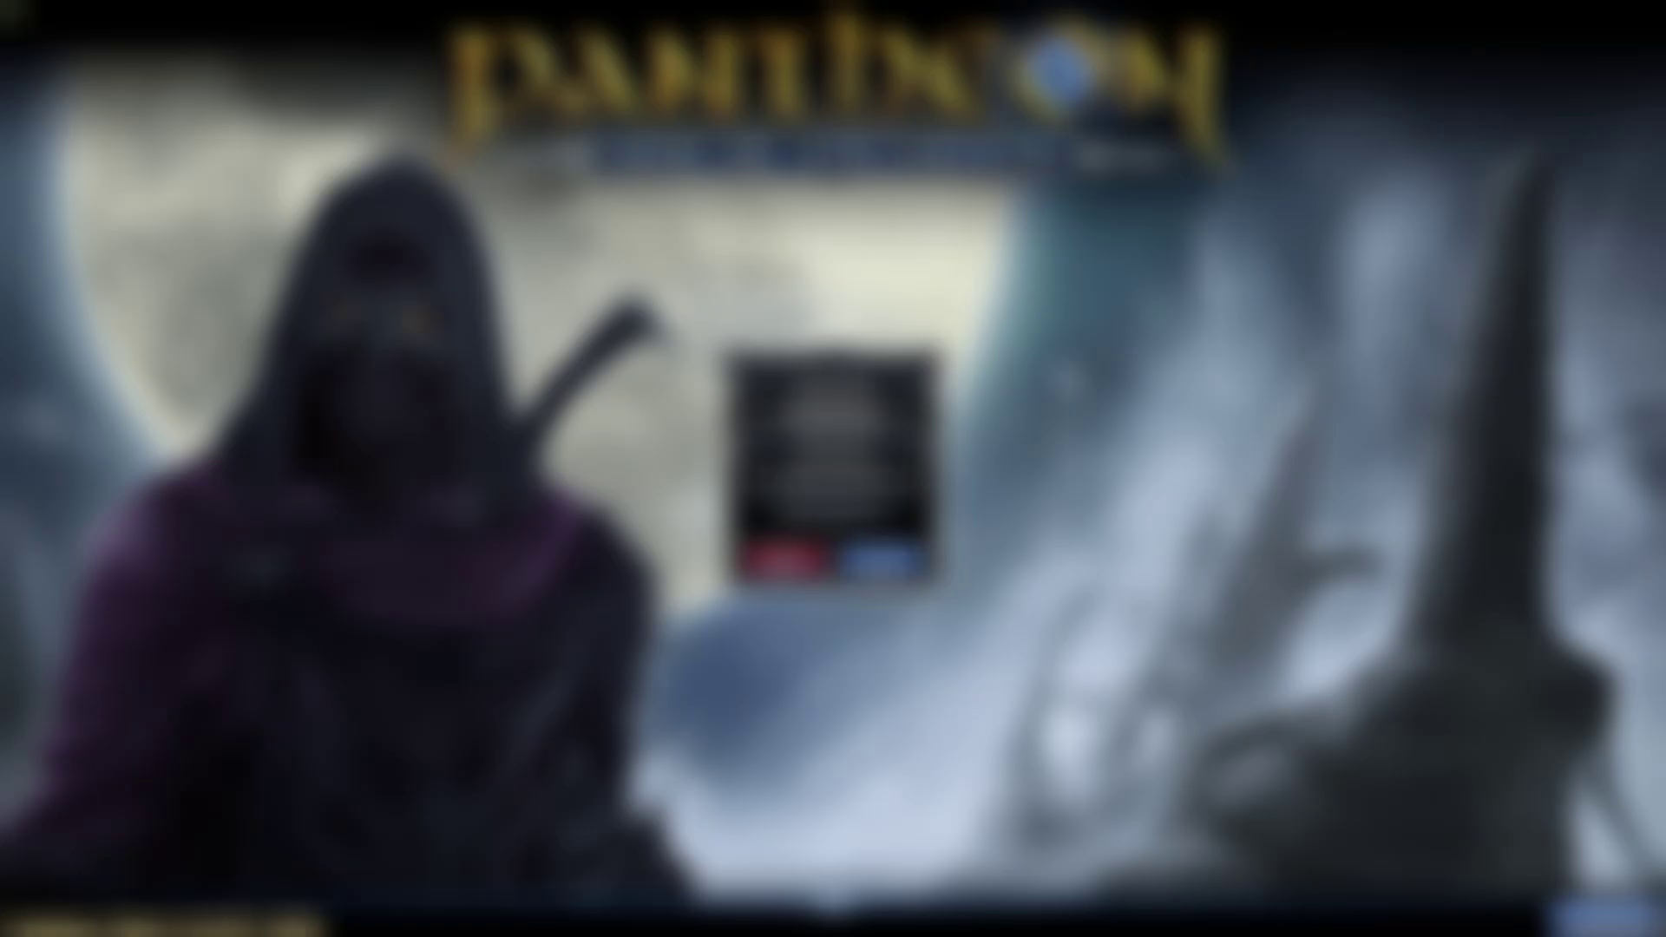
key("Return")
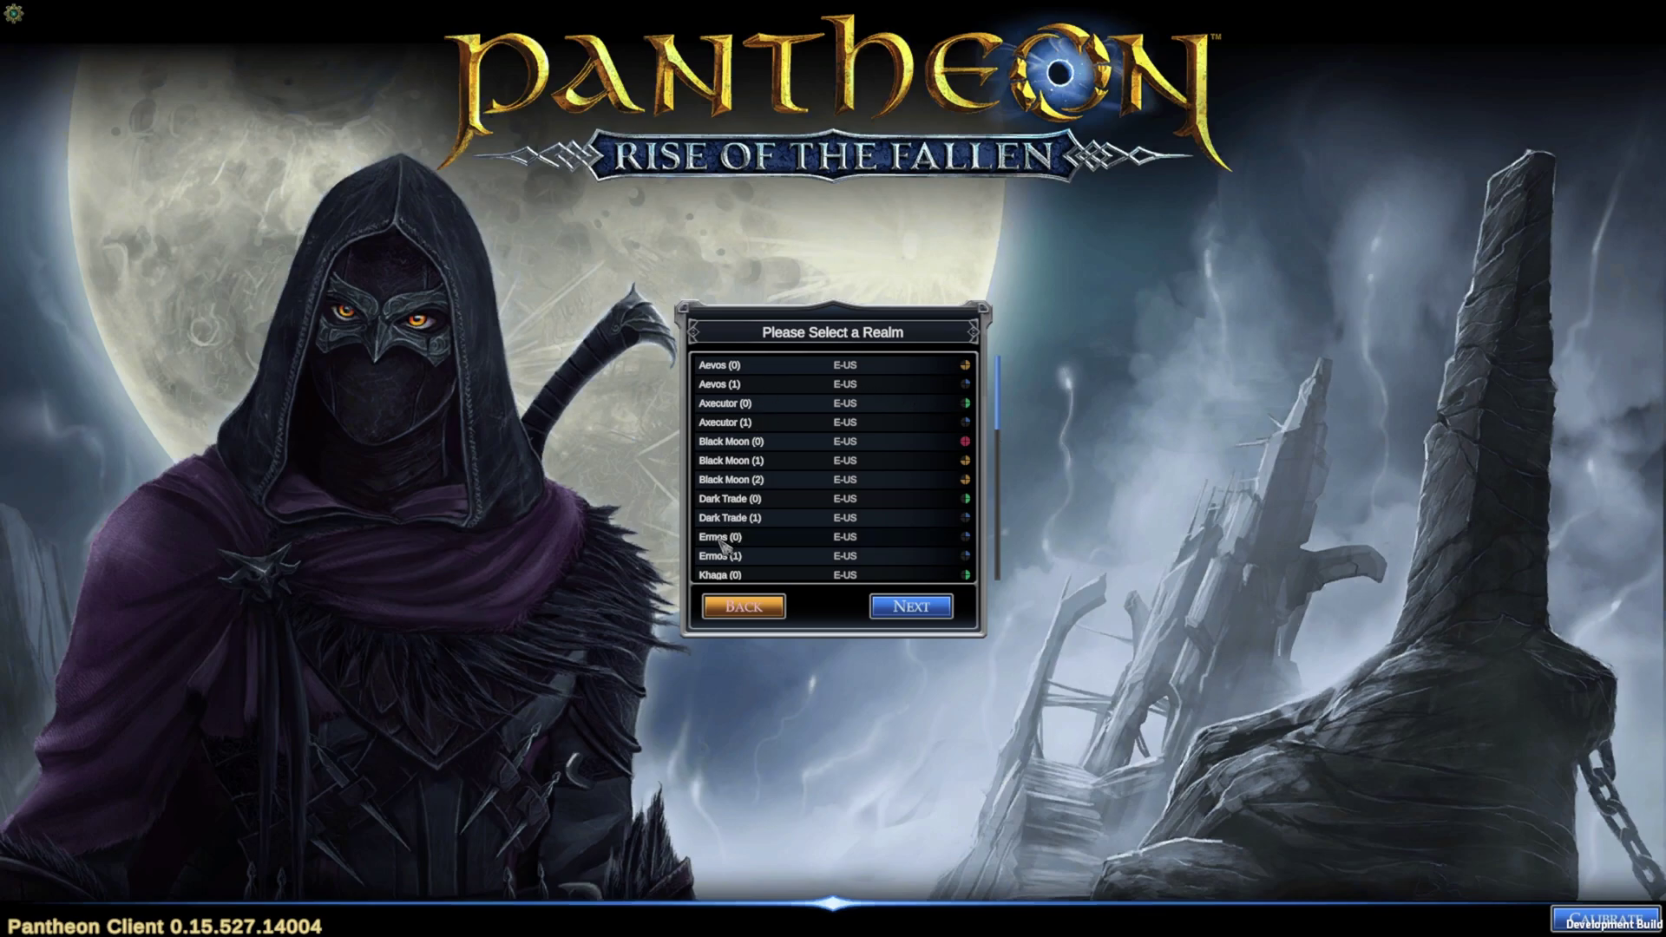
left_click(722, 538)
left_click(911, 605)
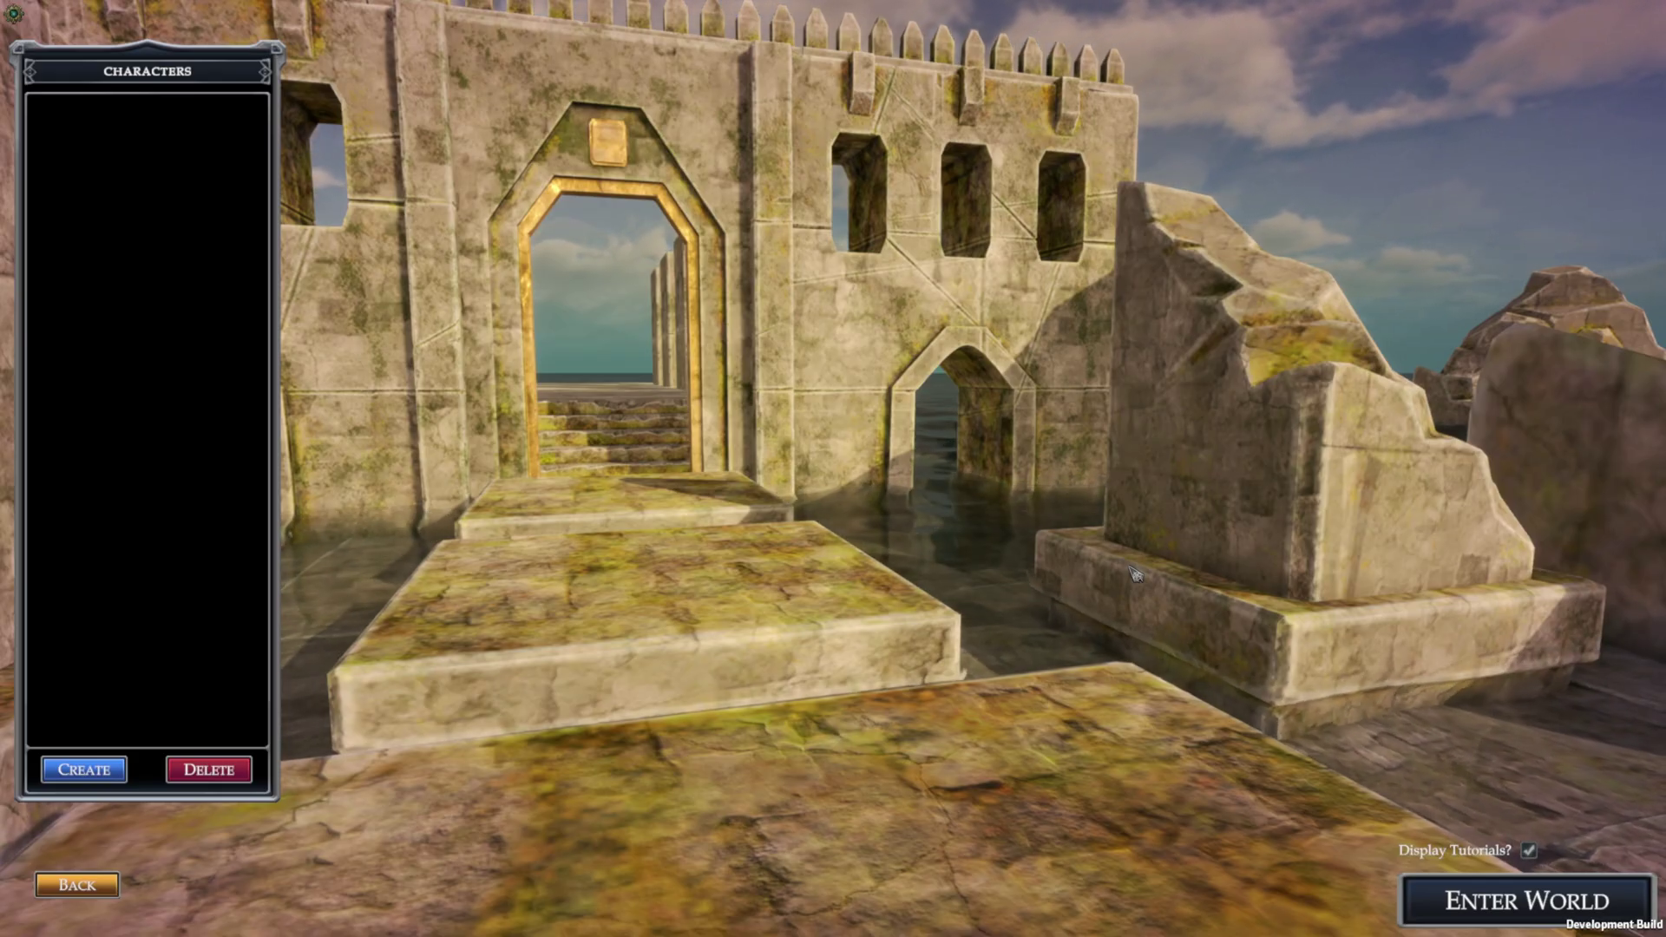
Step: Create a named Human Warrior with Stamina 8 and Constitution 7, then go to Appearance
left_click(87, 770)
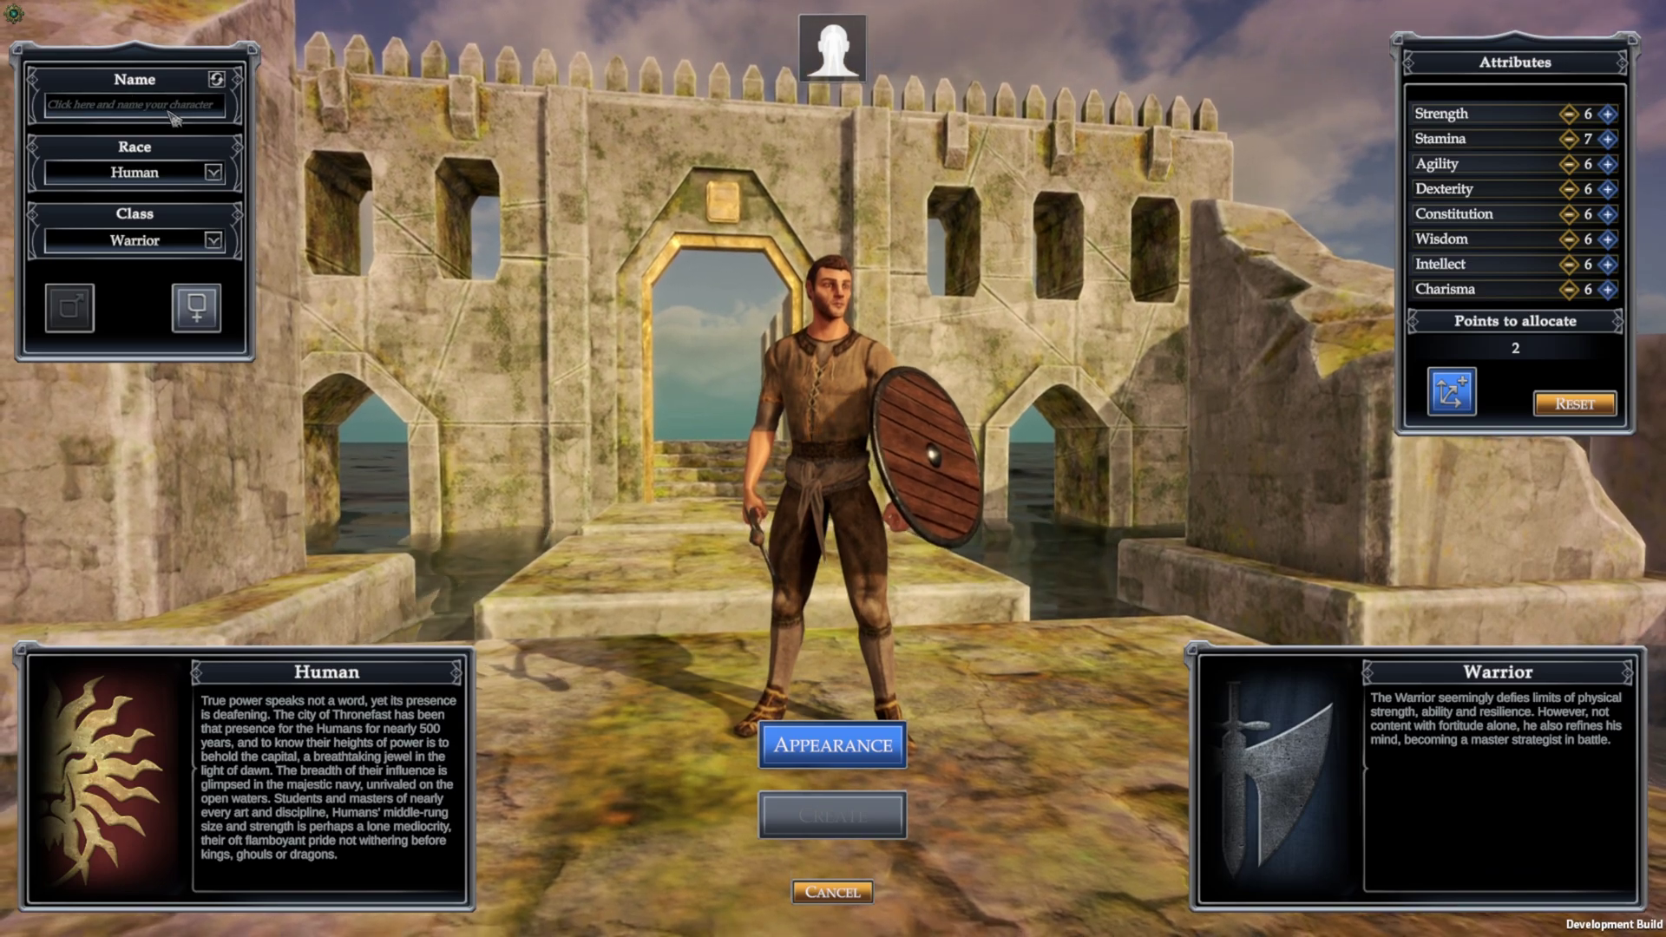
left_click(171, 111)
type("TheLinux")
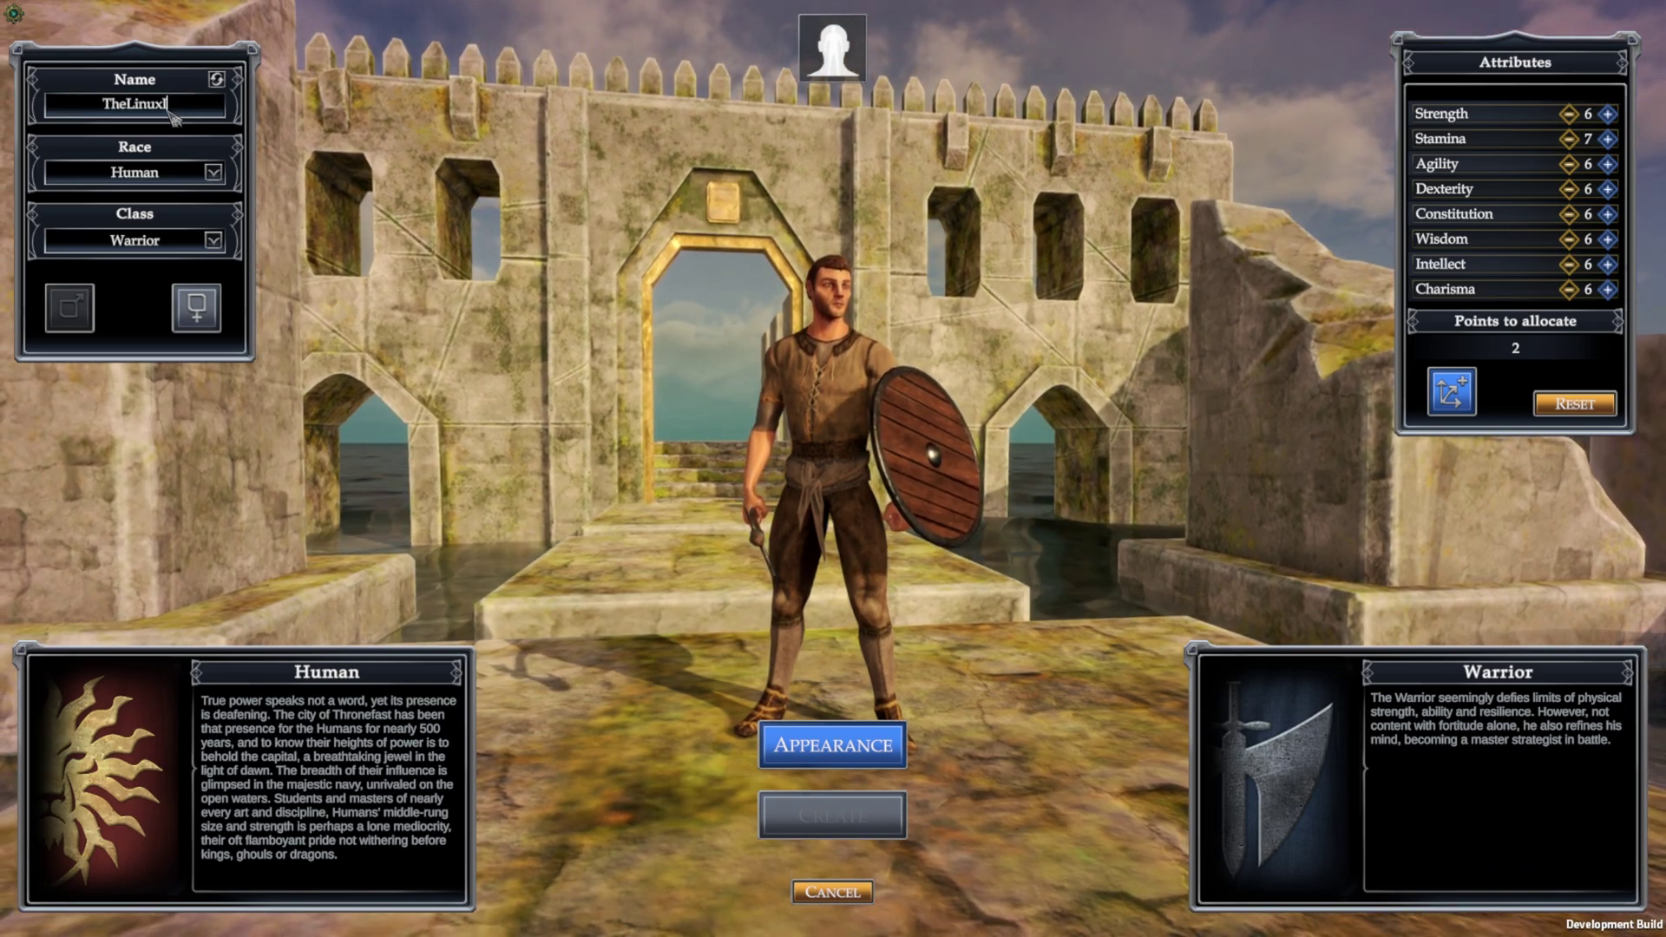
type("ITGuy")
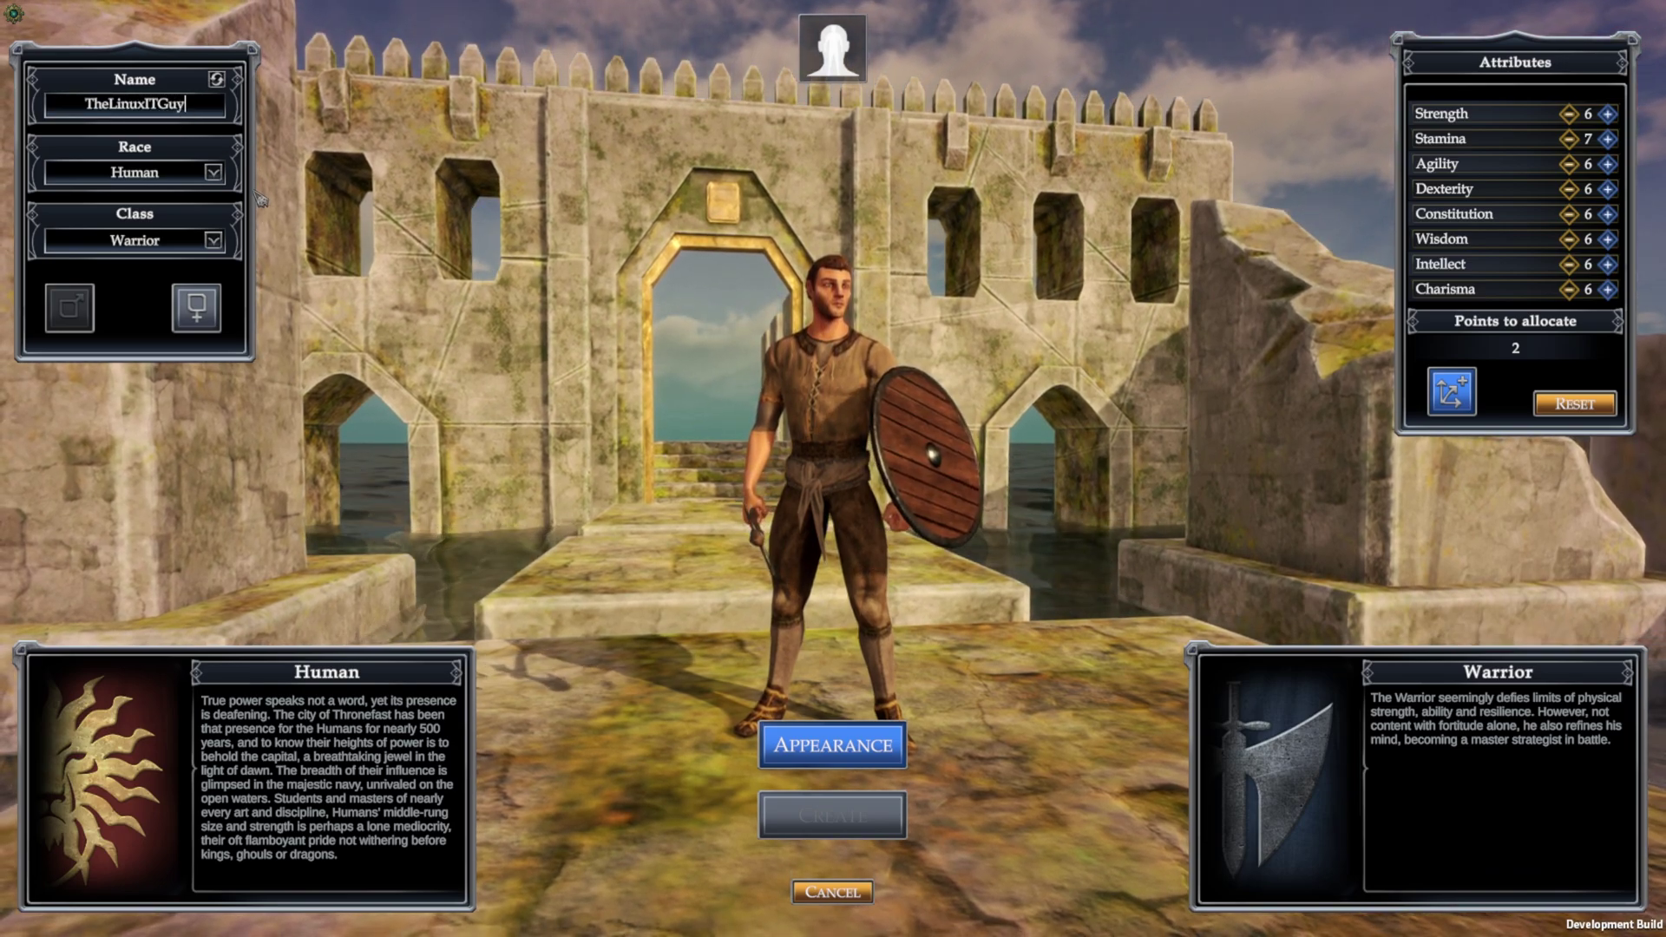
left_click(1451, 392)
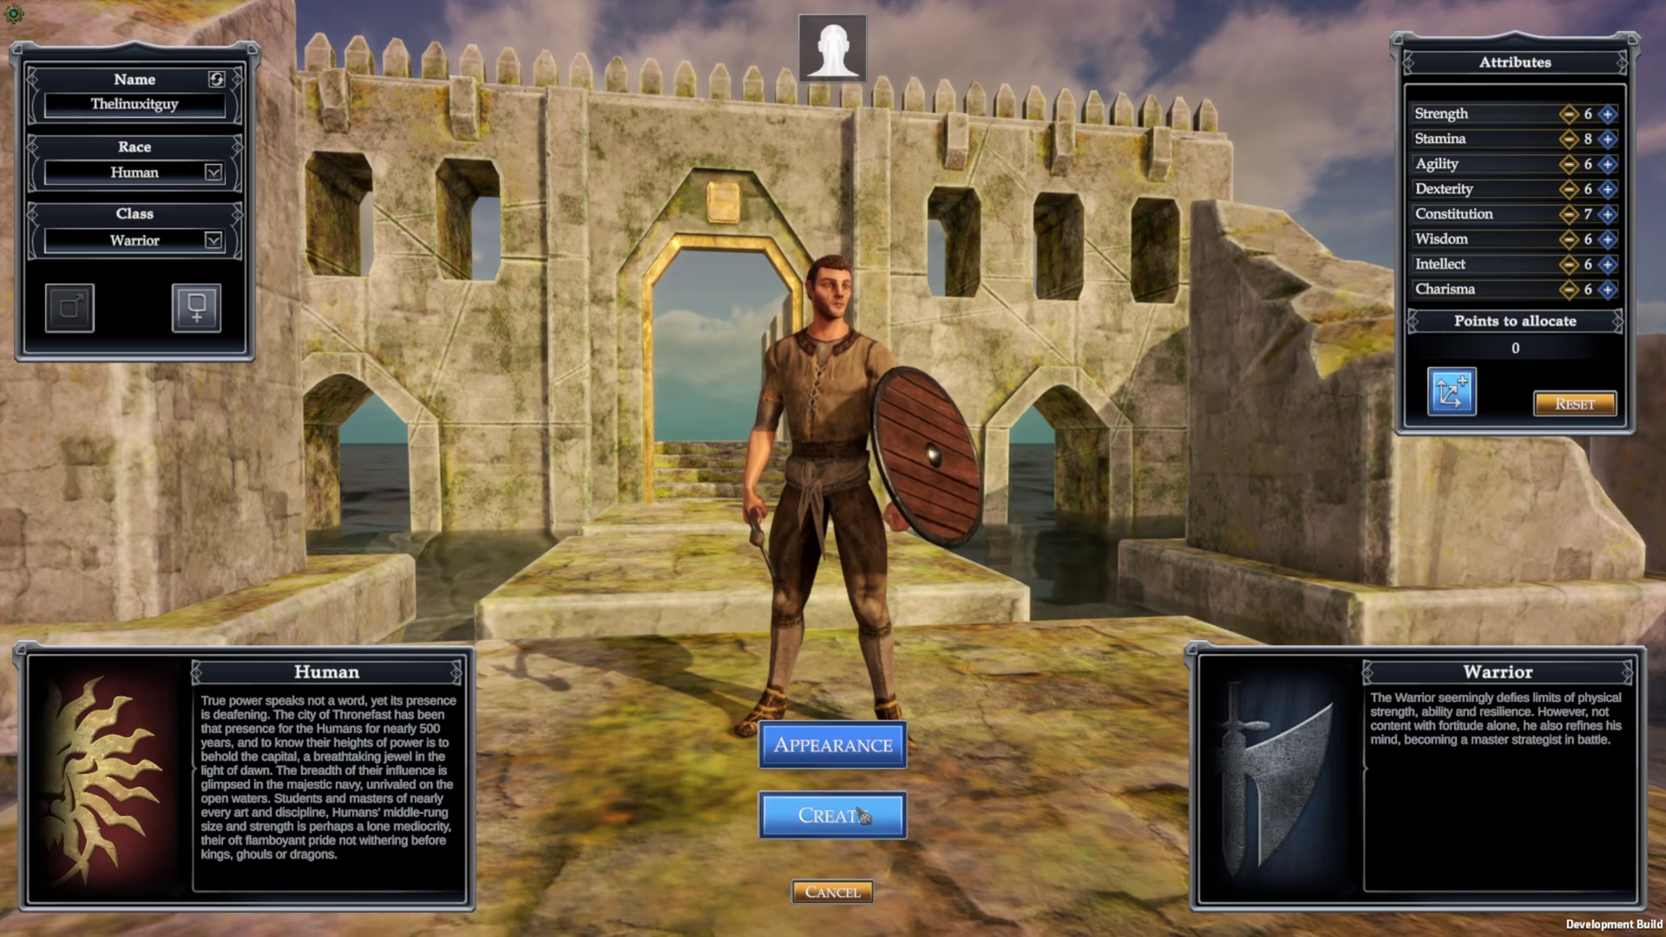
left_click(855, 758)
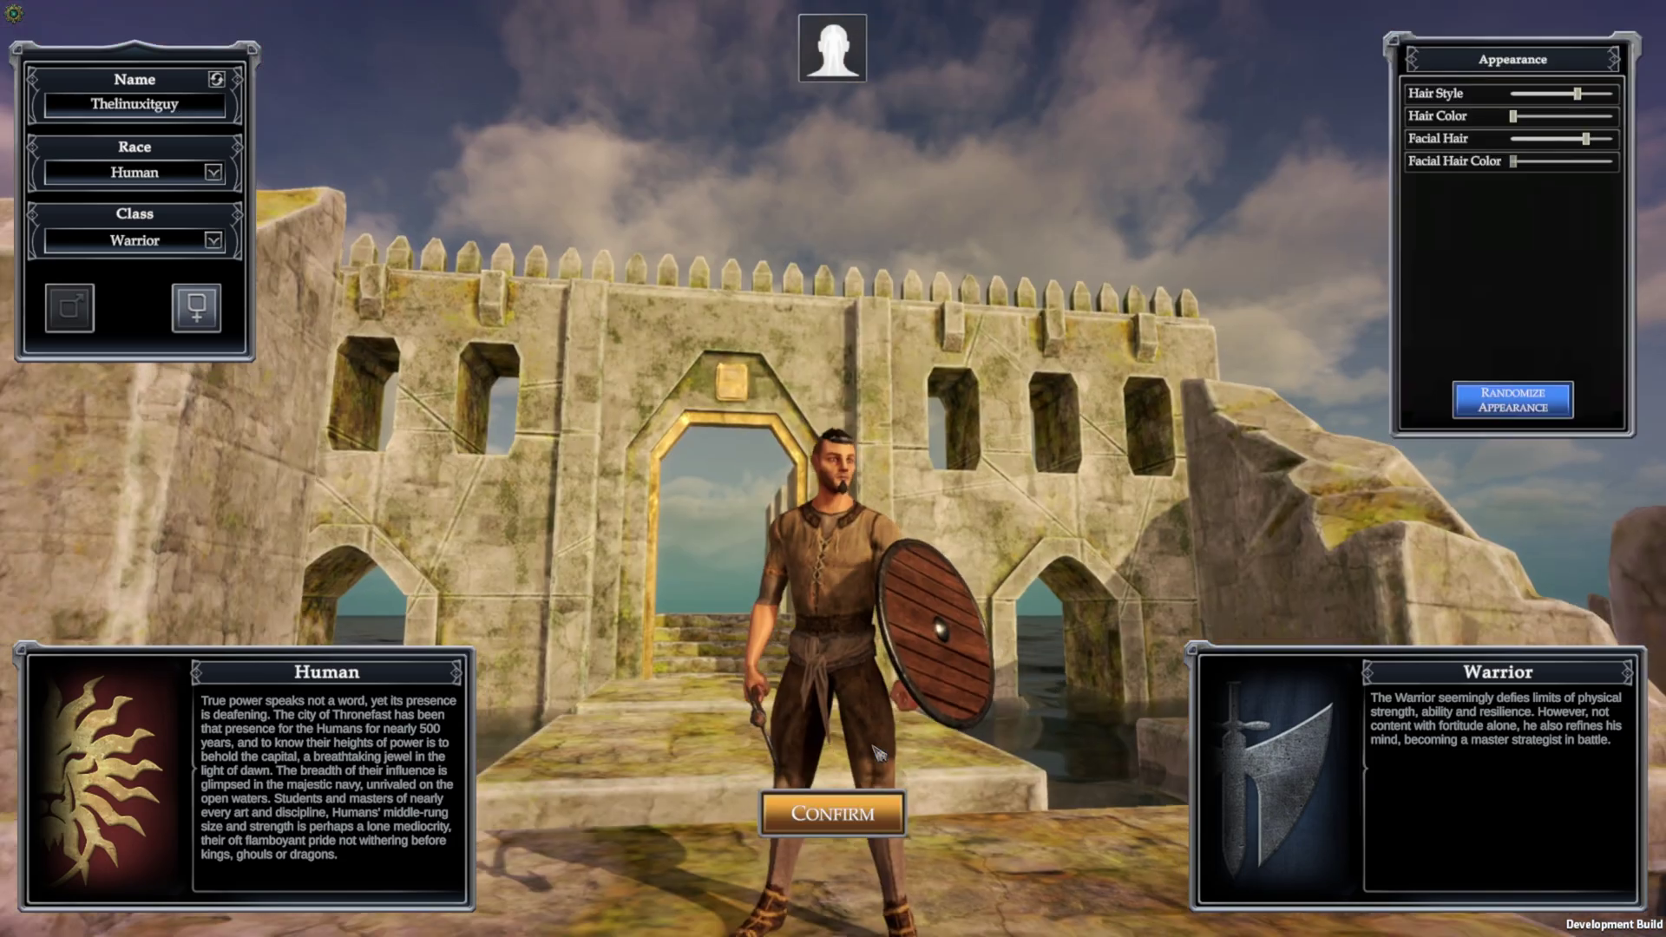